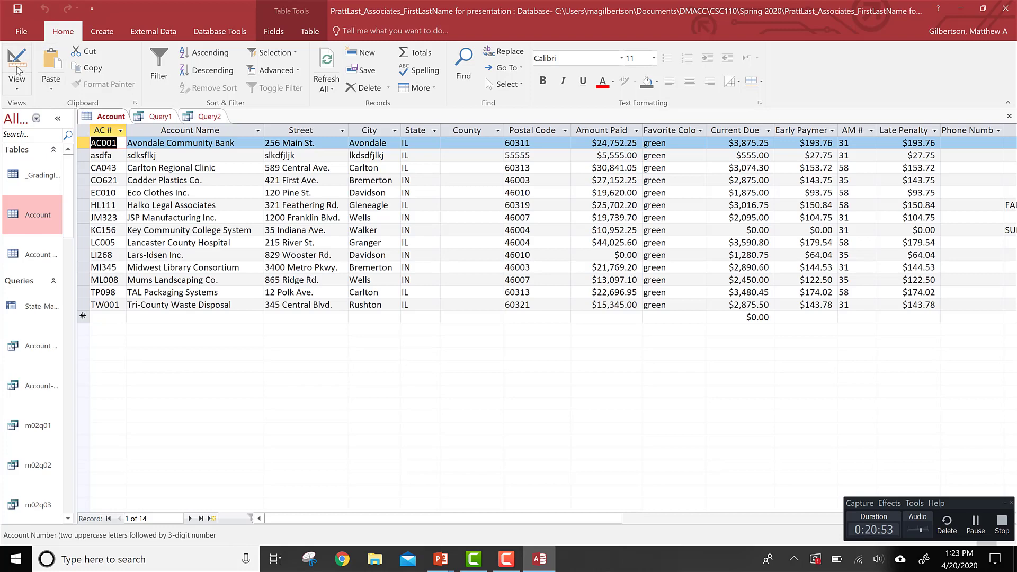
{"action": "left_click", "coordinate": [16, 61]}
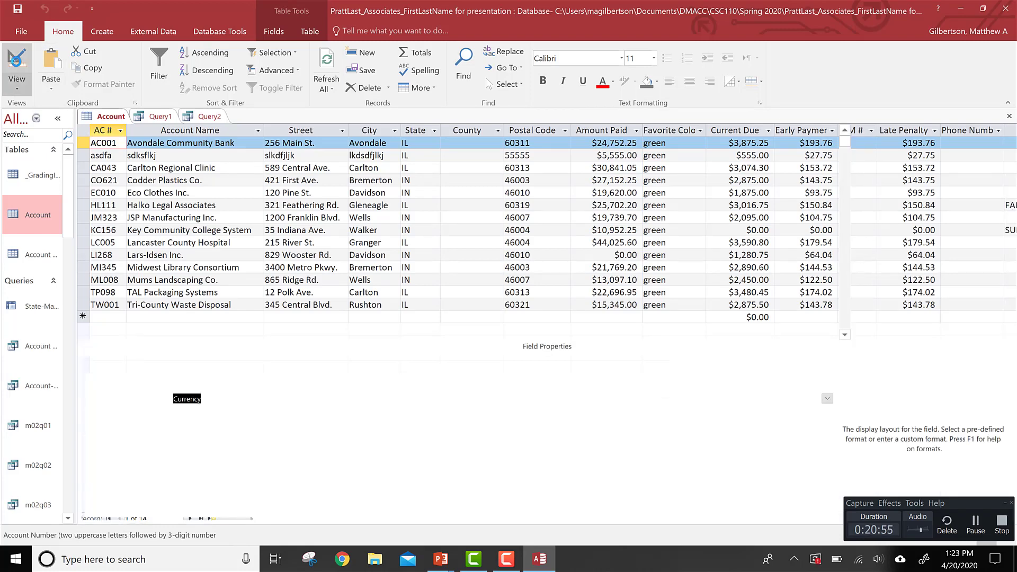
{"action": "left_click", "coordinate": [16, 61]}
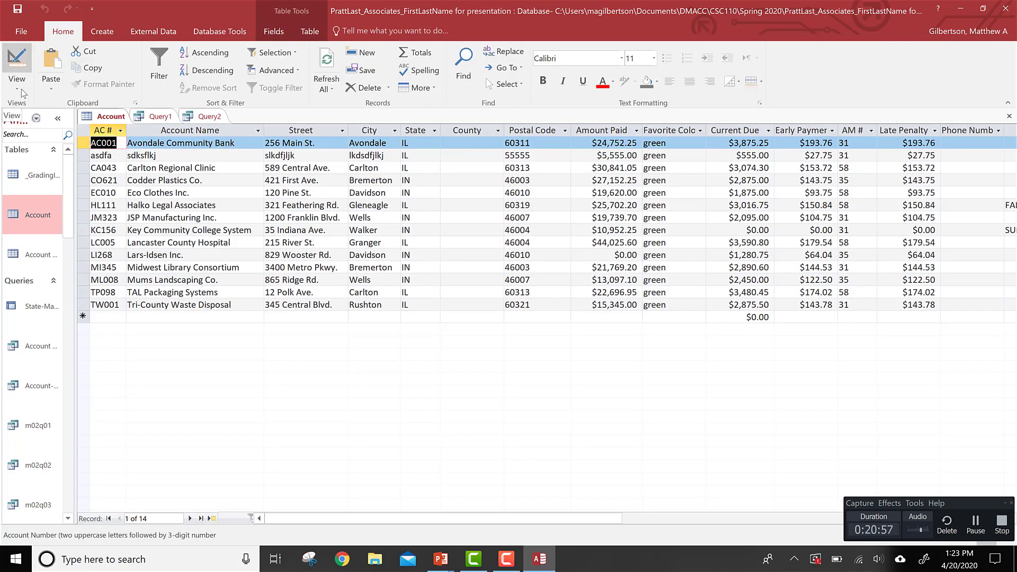
{"action": "left_click", "coordinate": [16, 61]}
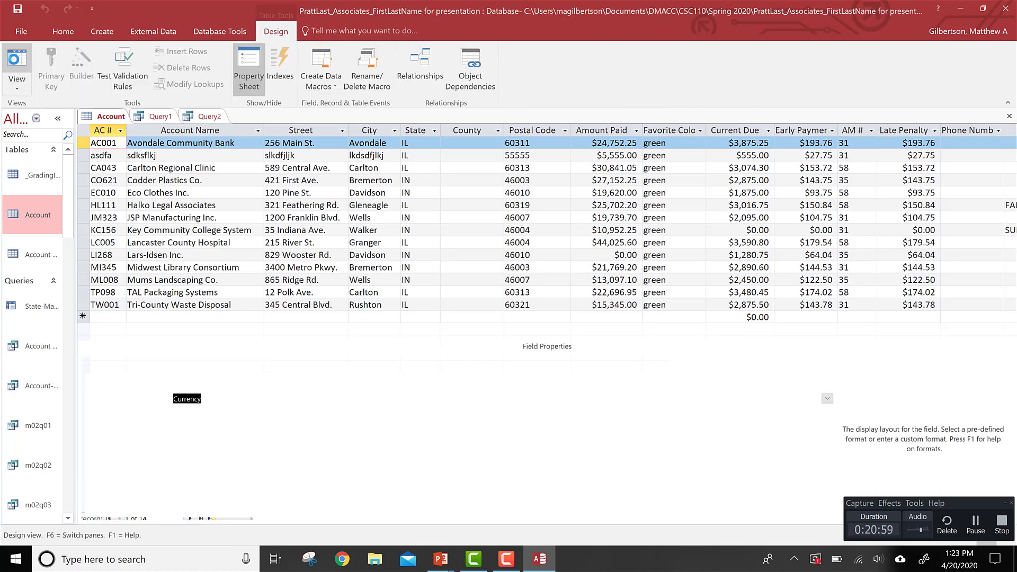
{"action": "left_click", "coordinate": [16, 61]}
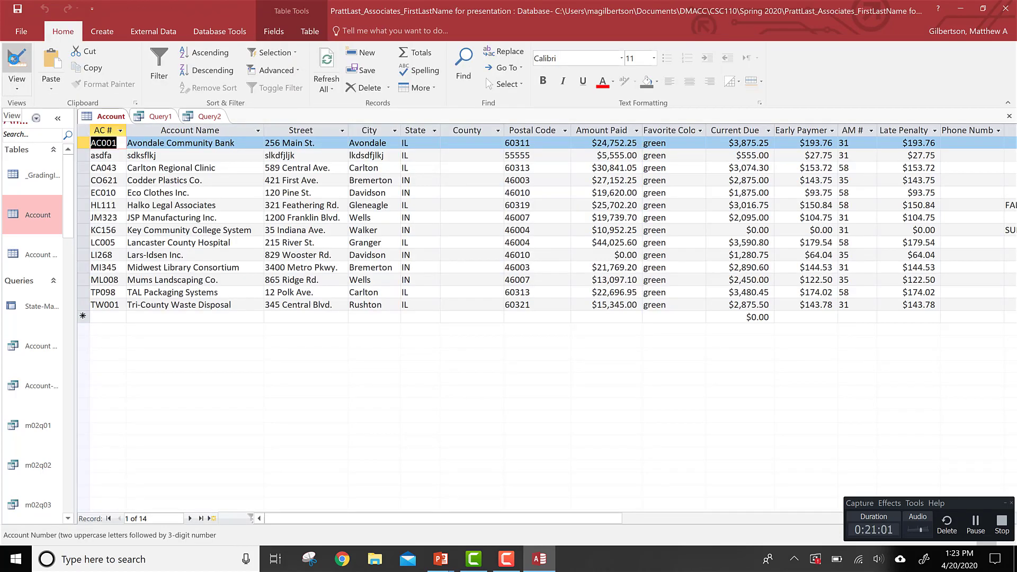
Make the Account Name field of the Account table required by setting its Required property to Yes in Design view.
{"action": "left_click", "coordinate": [16, 61]}
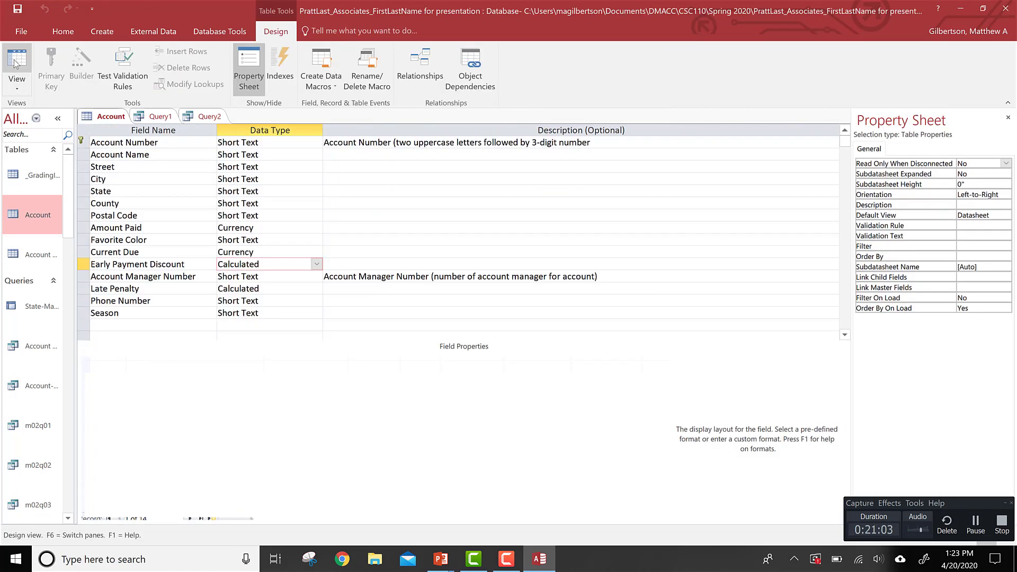
{"action": "left_click", "coordinate": [128, 155]}
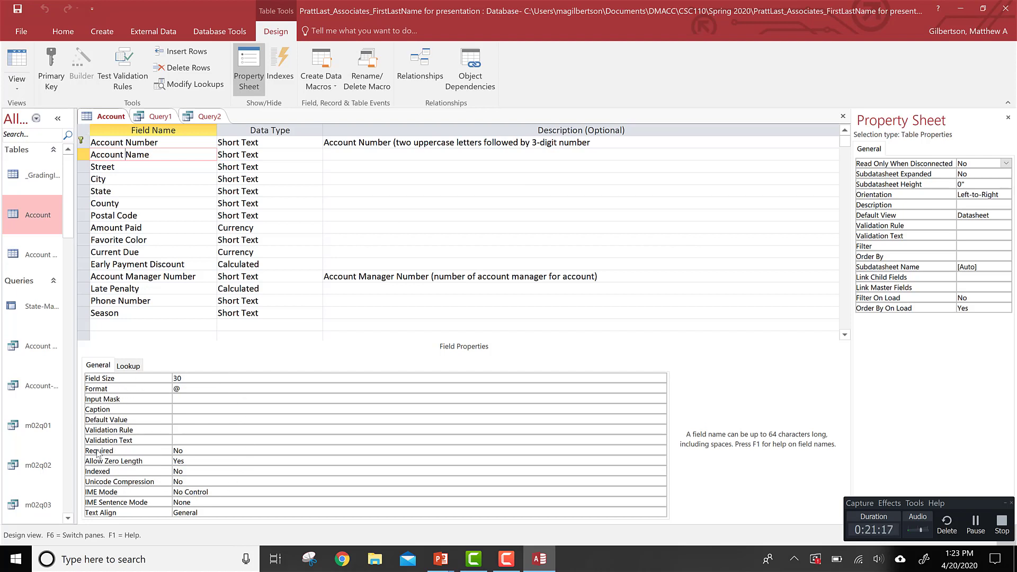
{"action": "left_click", "coordinate": [192, 451]}
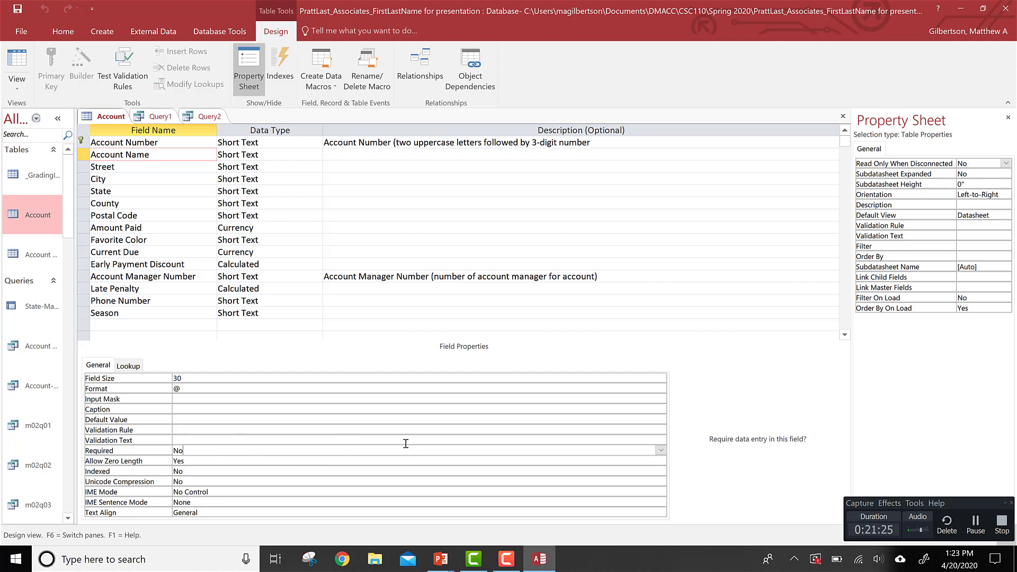
{"action": "left_click", "coordinate": [660, 452]}
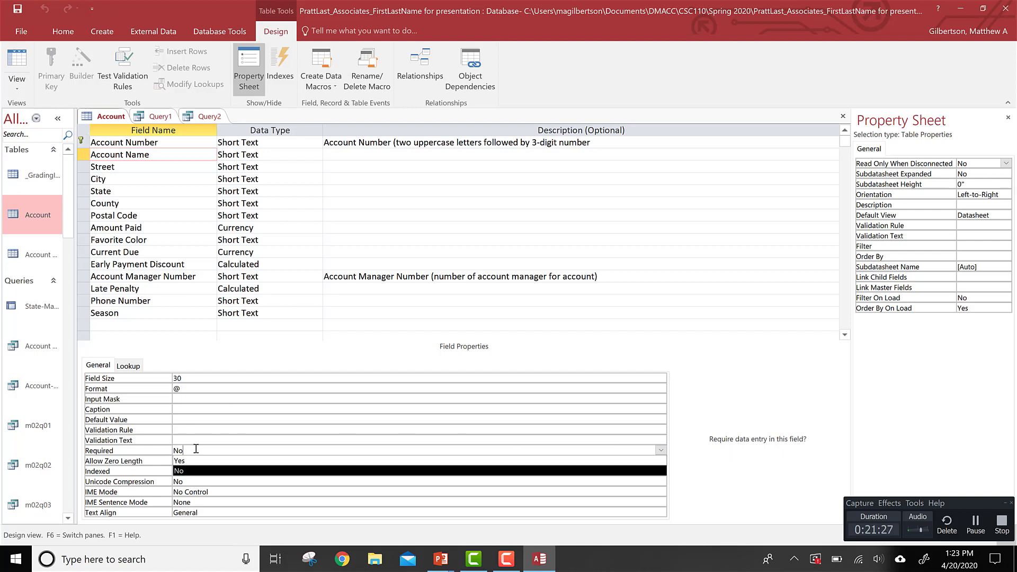
{"action": "left_click", "coordinate": [181, 462]}
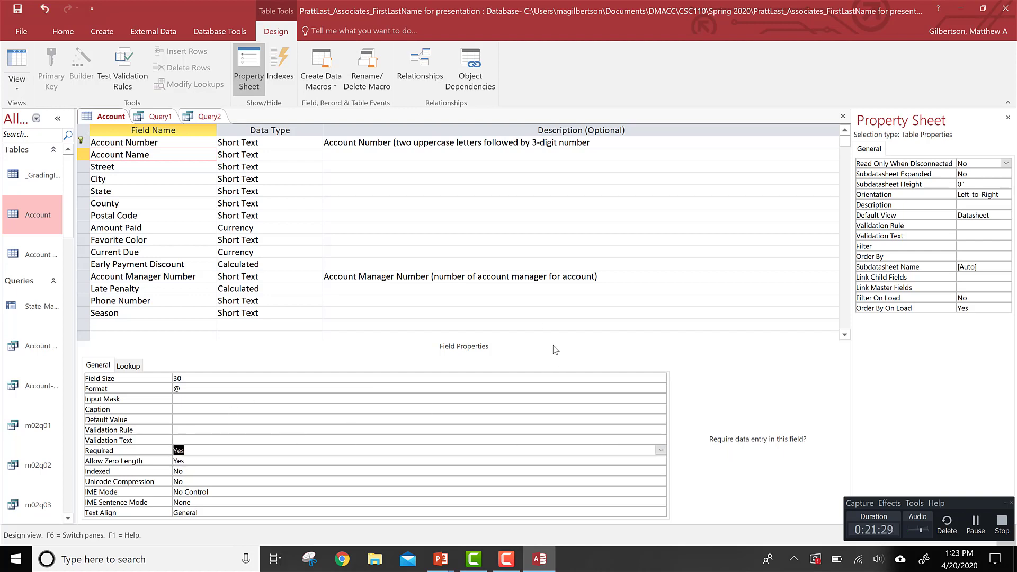
Return to Datasheet view, saving the Account table and testing the existing data against the new rules.
{"action": "left_click", "coordinate": [15, 58]}
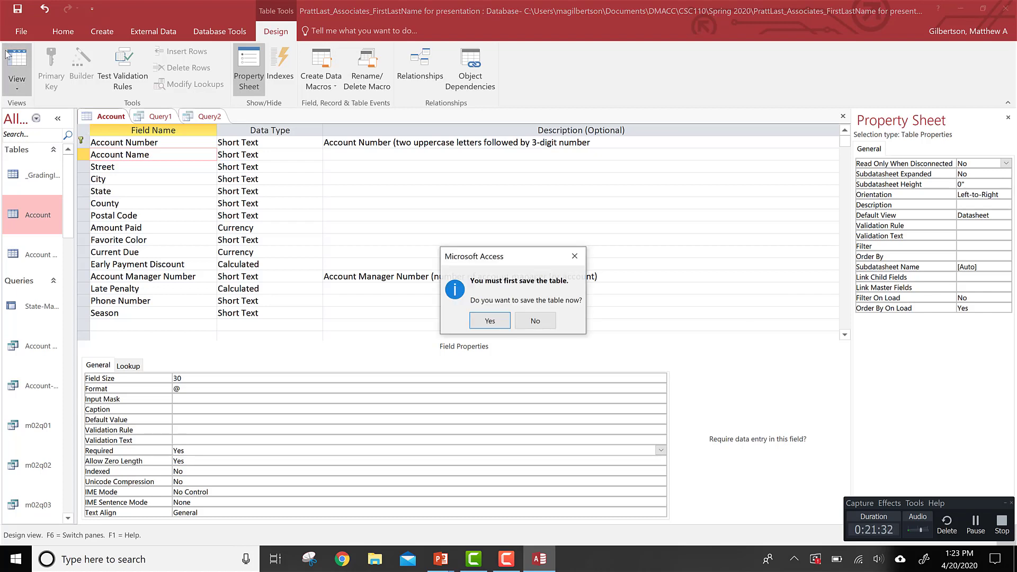
{"action": "left_click", "coordinate": [492, 320]}
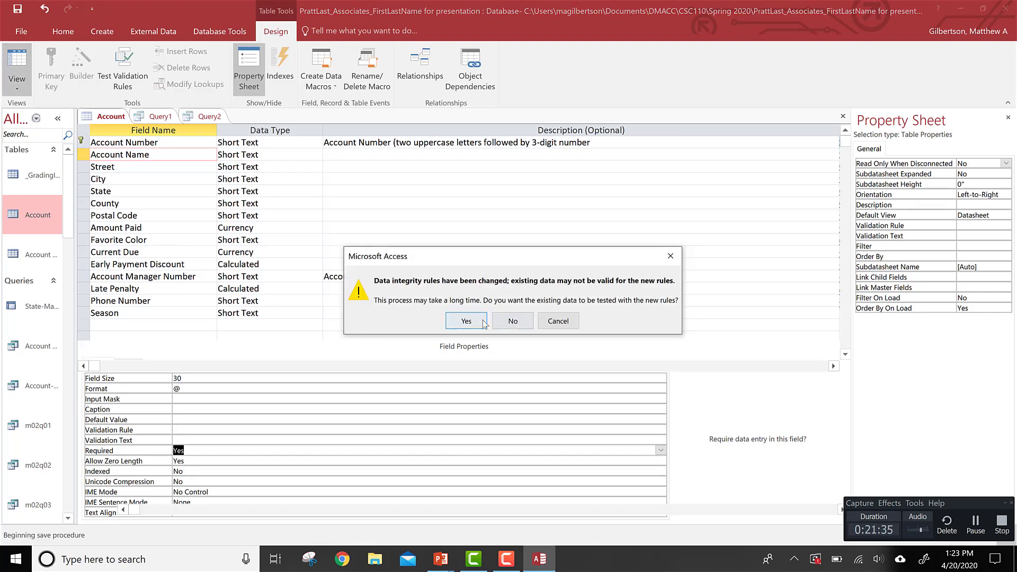
{"action": "left_click", "coordinate": [478, 321]}
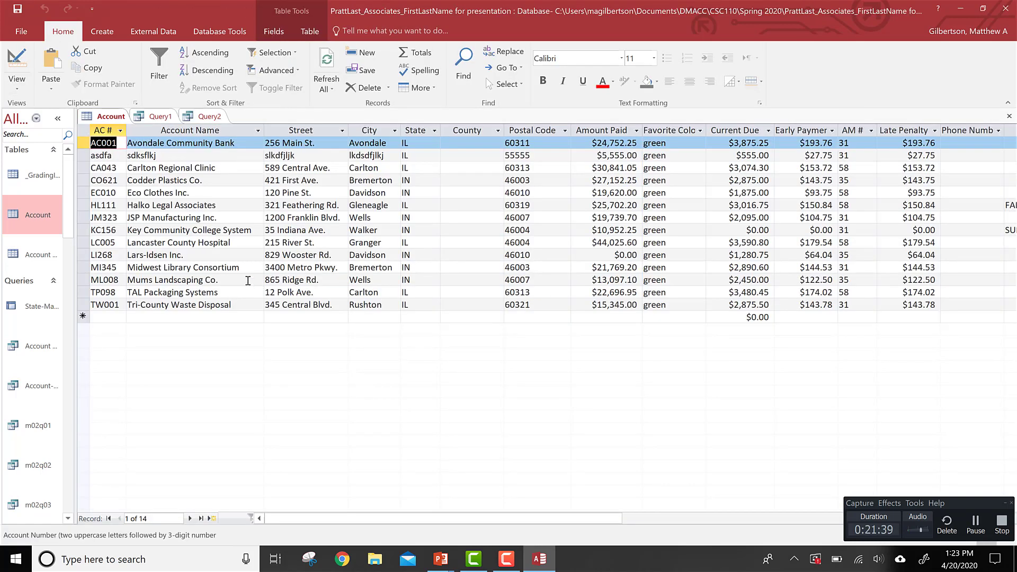
Start a new record with an account number and try to save it without an account name.
{"action": "left_click", "coordinate": [110, 317]}
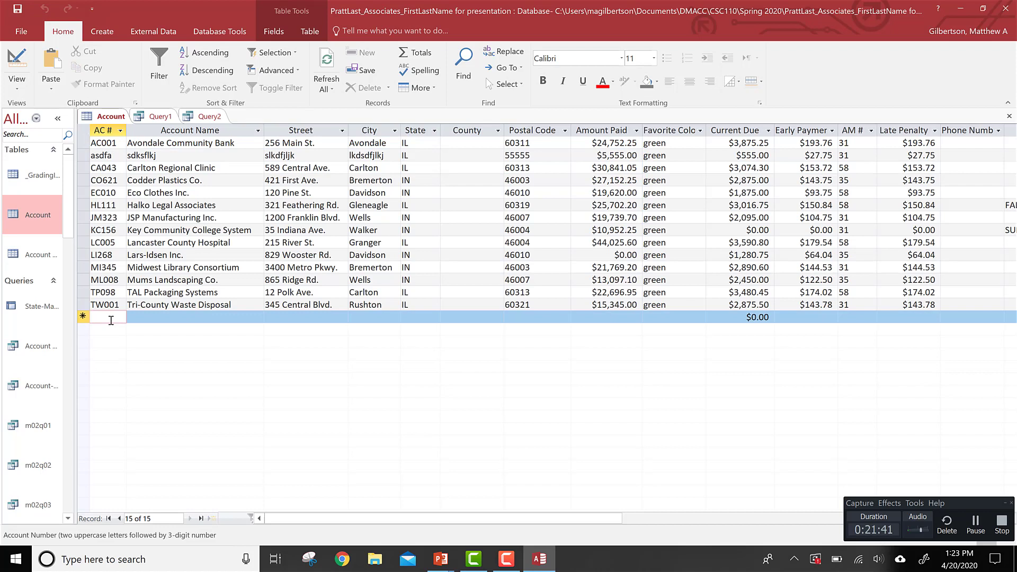
{"action": "type", "text": "345"}
{"action": "key", "text": "Tab"}
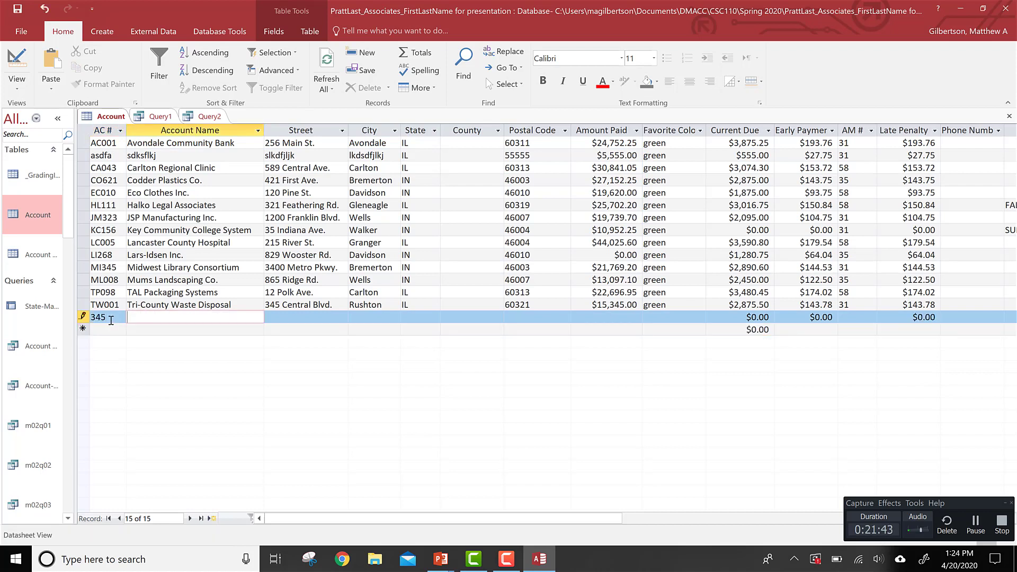
{"action": "left_click", "coordinate": [112, 329]}
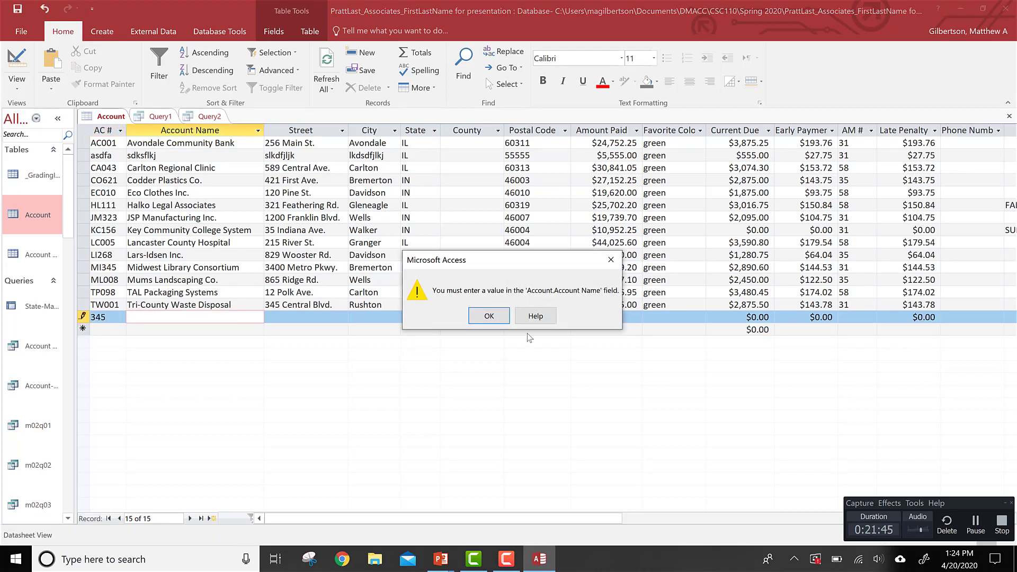
{"action": "left_click", "coordinate": [488, 316]}
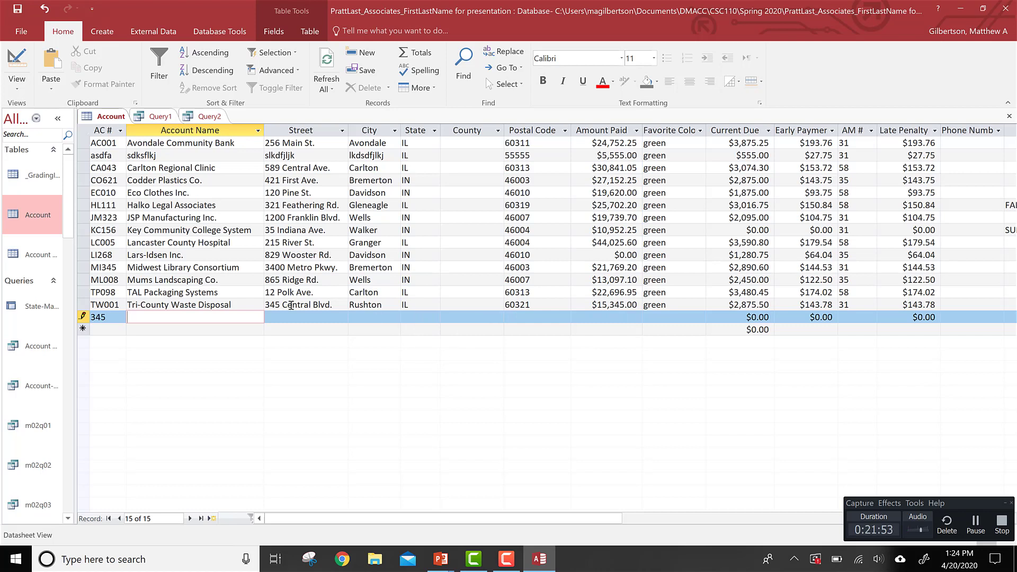
Enter "whatever" as the new record's account name and try to save the record without a city.
{"action": "type", "text": "whatever"}
{"action": "left_click", "coordinate": [274, 333]}
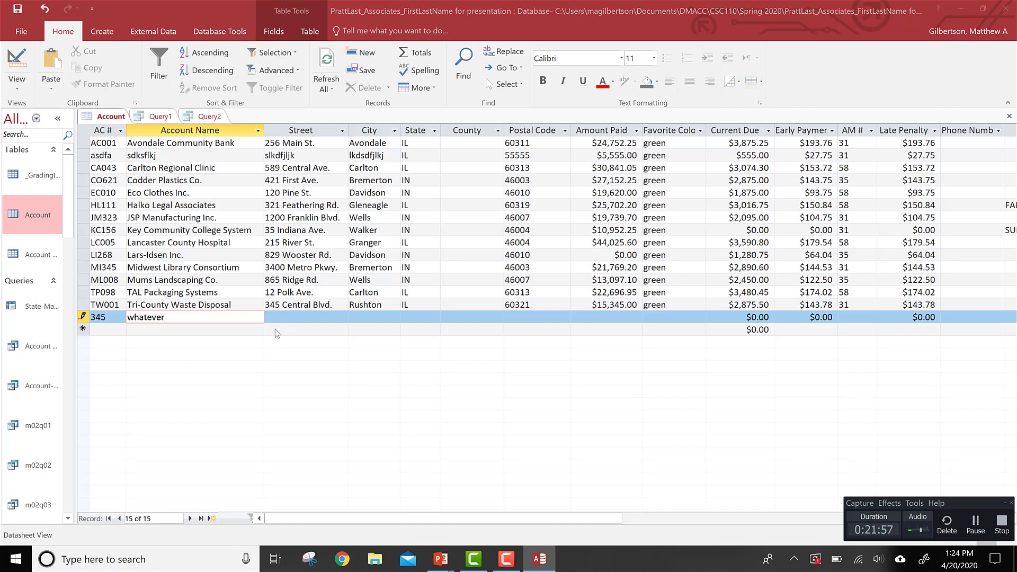
{"action": "left_click", "coordinate": [489, 315]}
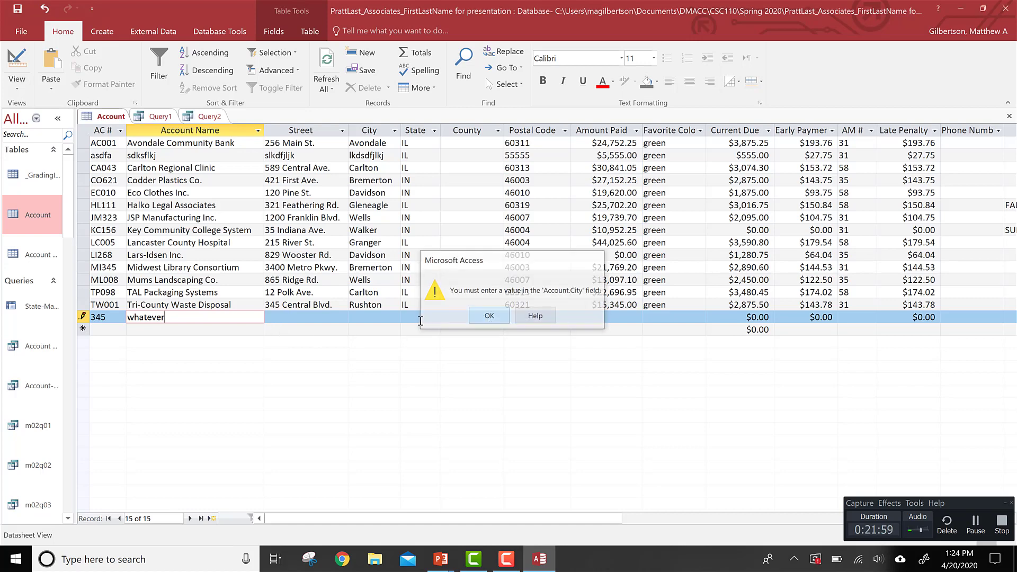
Enter "somethin" as the new record's city and try to save the record without a state.
{"action": "left_click", "coordinate": [376, 316]}
{"action": "type", "text": "somethi"}
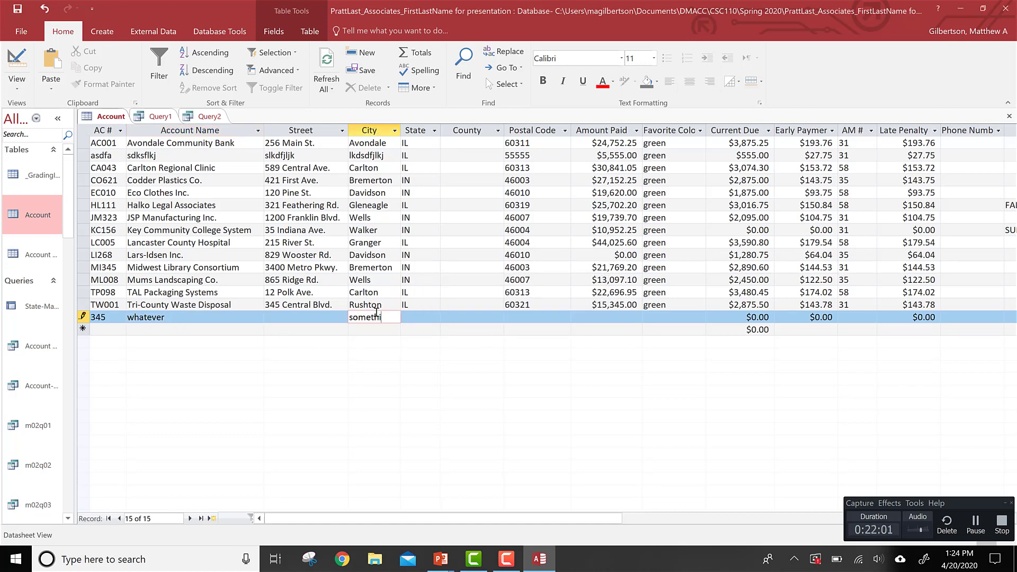
{"action": "type", "text": "n"}
{"action": "left_click", "coordinate": [370, 332]}
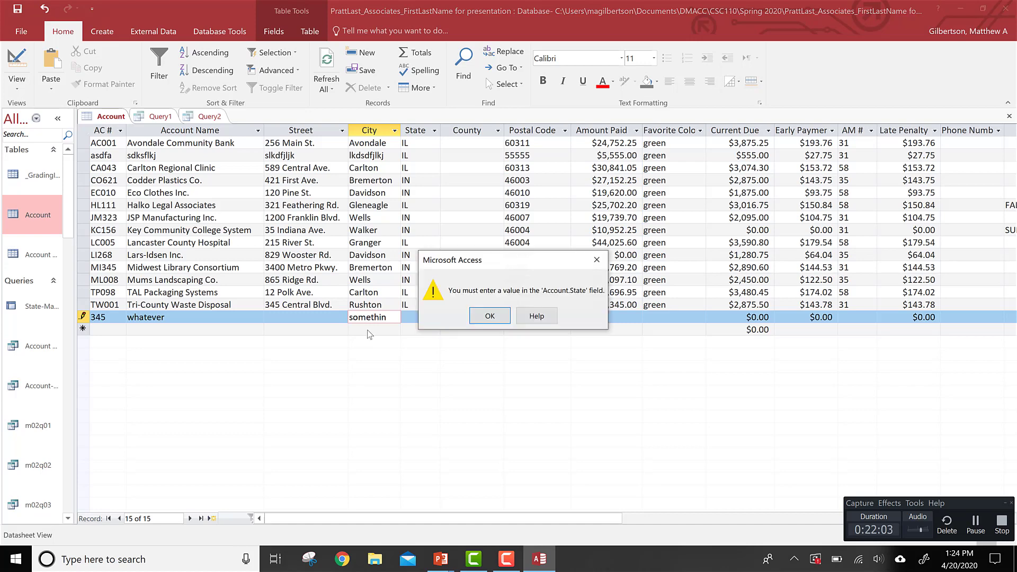
{"action": "left_click", "coordinate": [488, 322]}
Try to save the new record with WW as its state.
{"action": "left_click", "coordinate": [418, 317]}
{"action": "type", "text": "WW"}
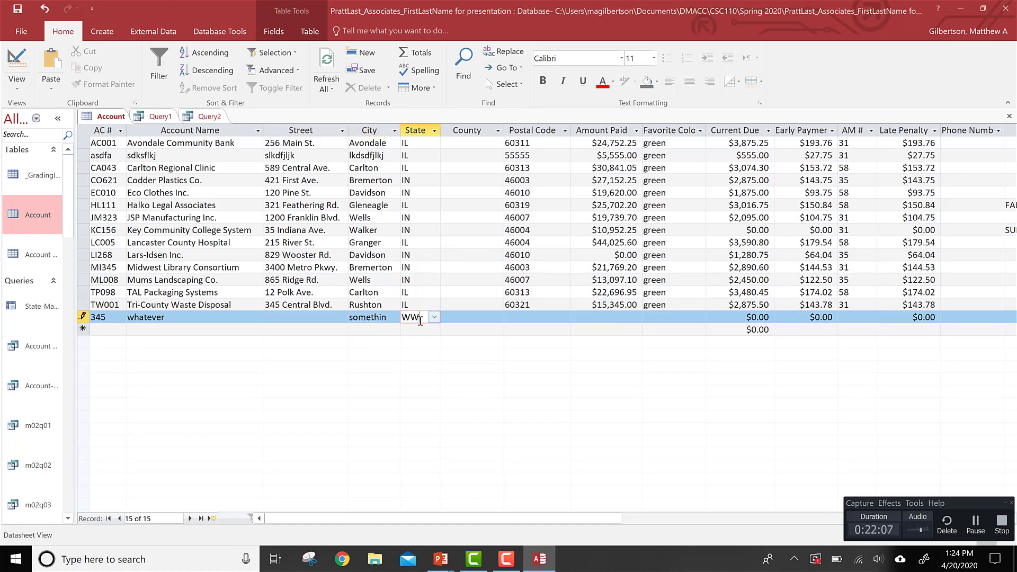
{"action": "left_click", "coordinate": [392, 332]}
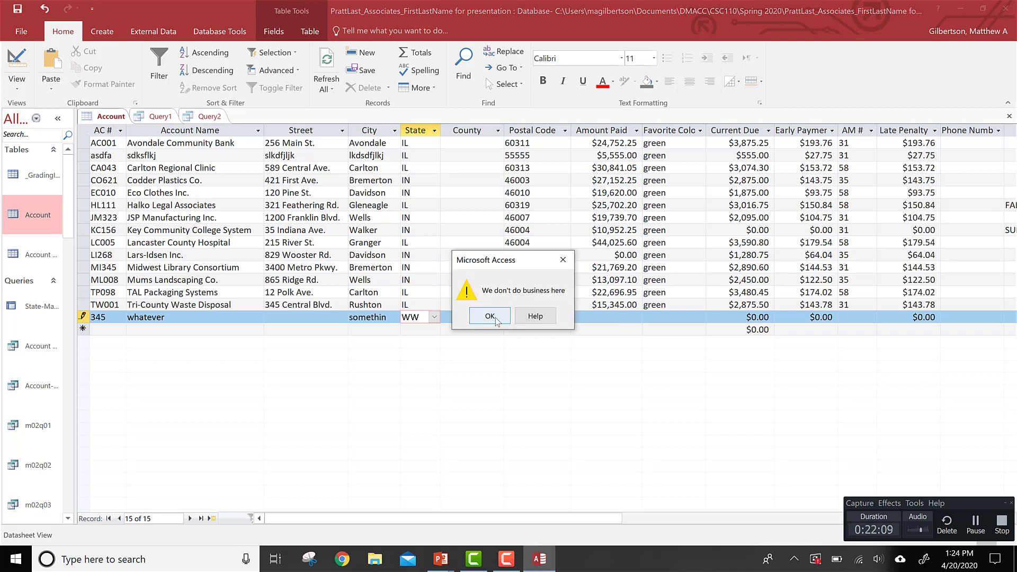
{"action": "left_click", "coordinate": [490, 316]}
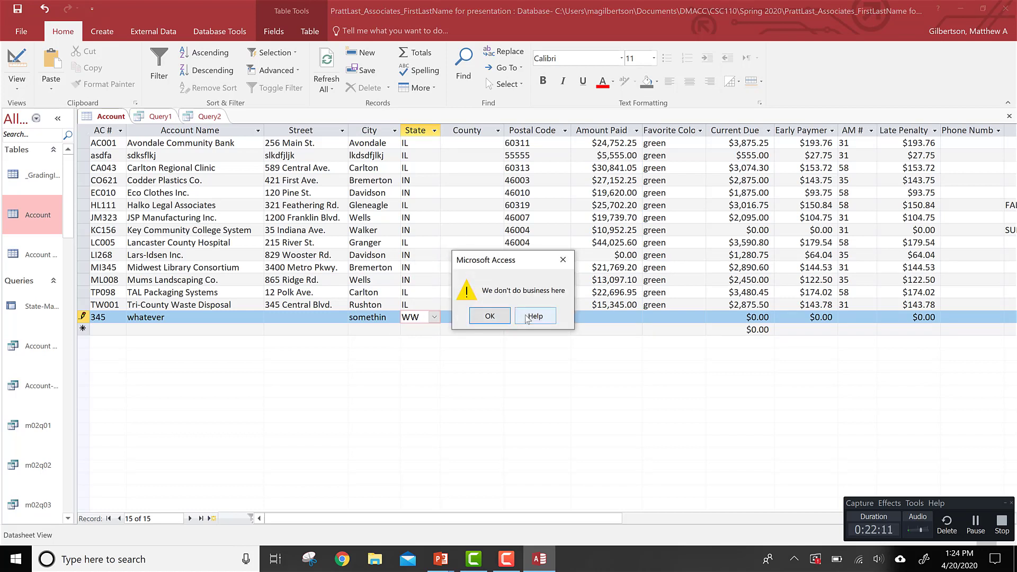
{"action": "left_click", "coordinate": [563, 259]}
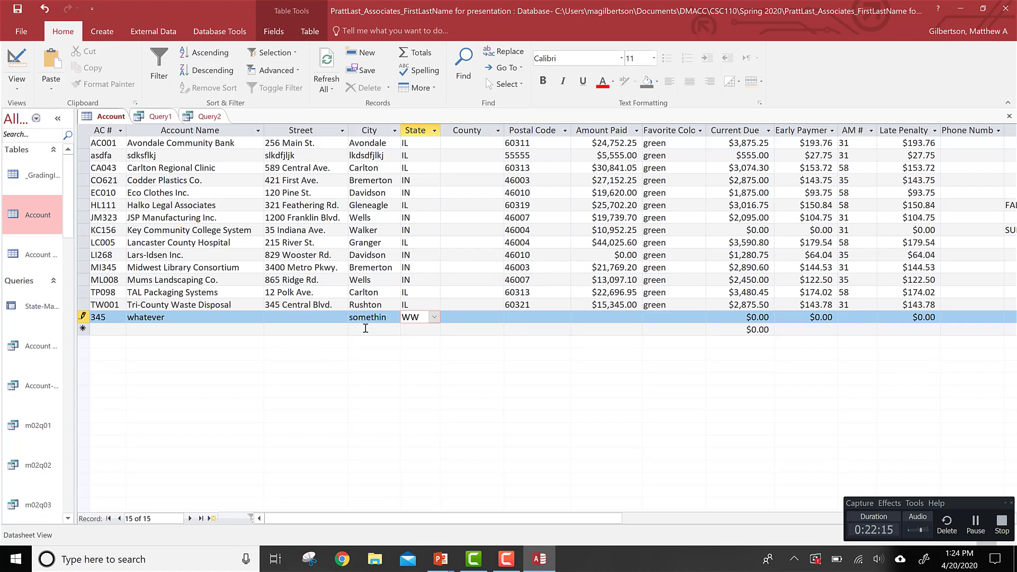
Set the new record's state to IL and save the record.
{"action": "key", "text": "BackSpace"}
{"action": "key", "text": "BackSpace"}
{"action": "type", "text": "IL"}
{"action": "left_click", "coordinate": [365, 330]}
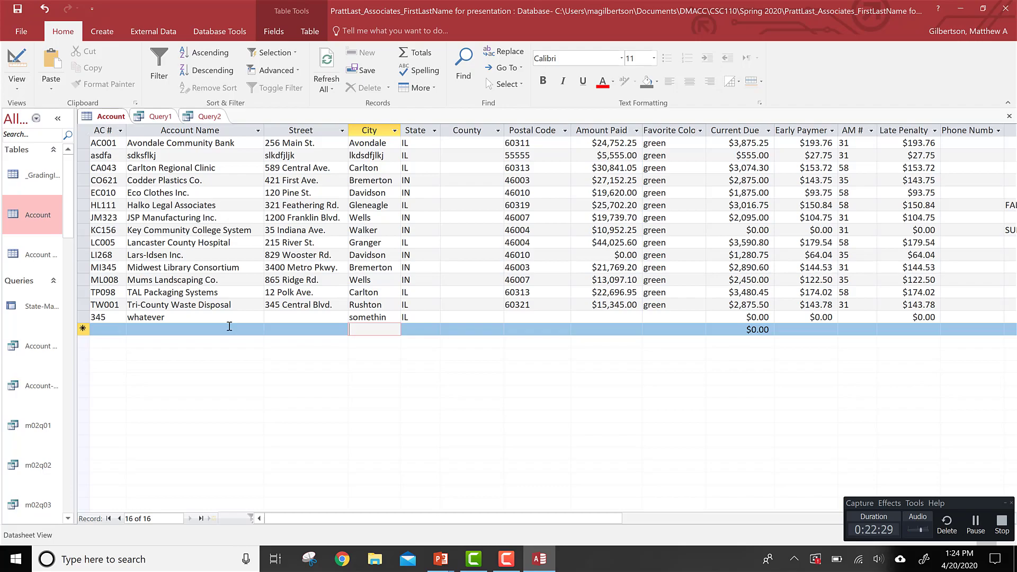
Switch to the PowerPoint presentation, advance to the "Validation Rules (2 of 4)" slide, and return to the Access database.
{"action": "key", "text": "alt+Tab"}
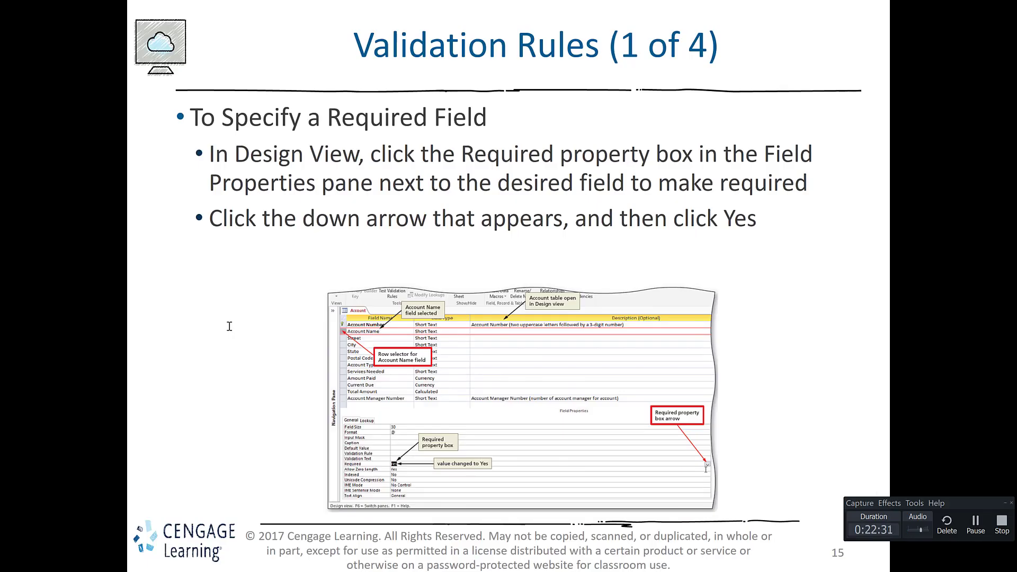
{"action": "key", "text": "Right"}
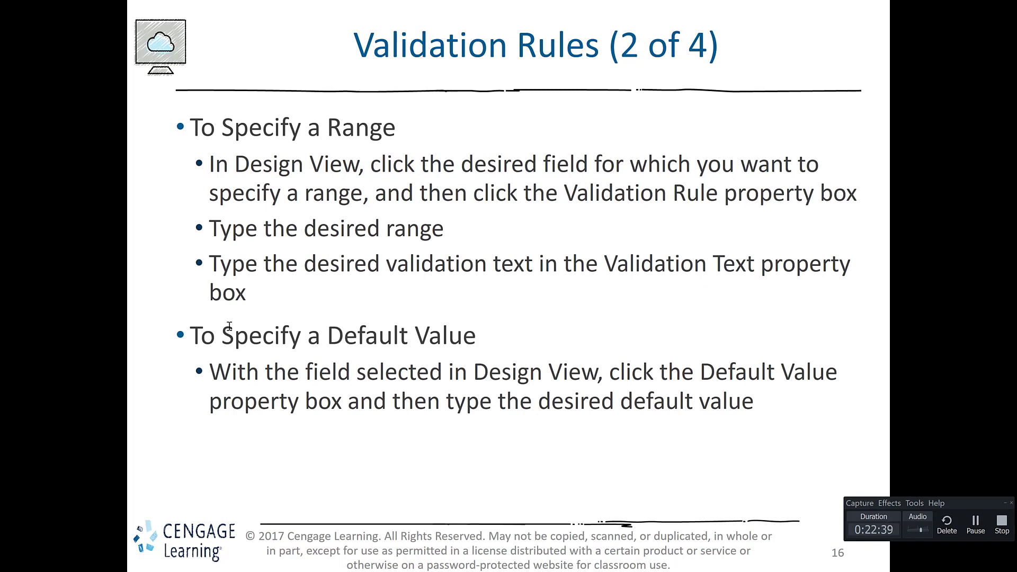
{"action": "key", "text": "alt+Tab"}
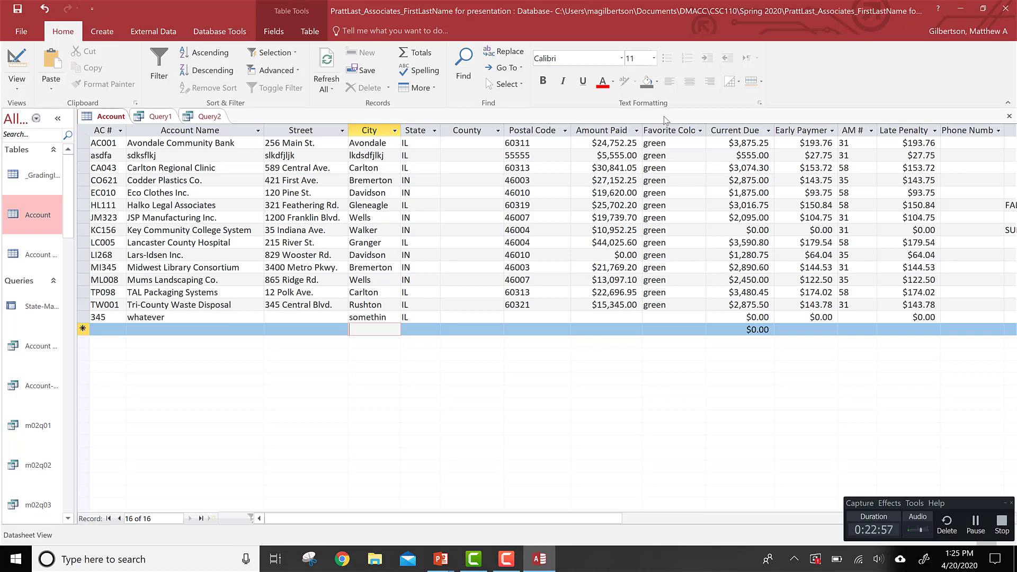
Examine the Current Due field's default value, validation rule and validation text in Design view, and return to the datasheet.
{"action": "left_click", "coordinate": [21, 64]}
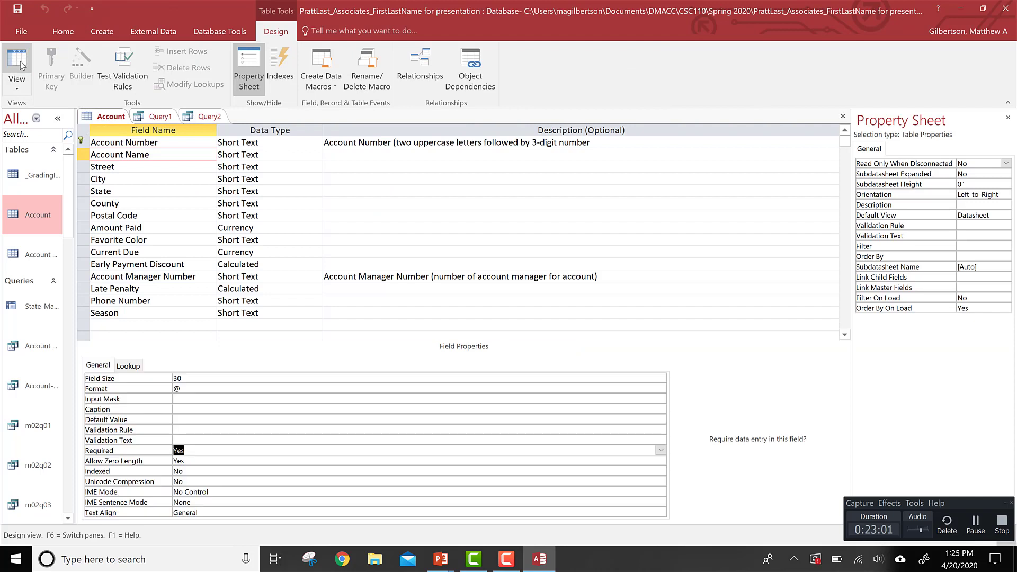
{"action": "left_click", "coordinate": [113, 253]}
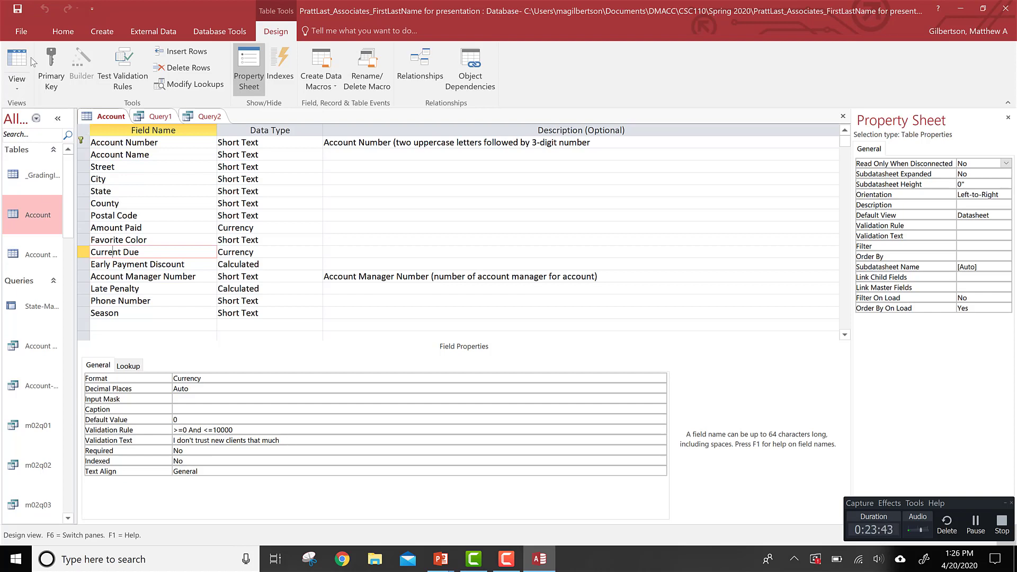
{"action": "left_click", "coordinate": [11, 63]}
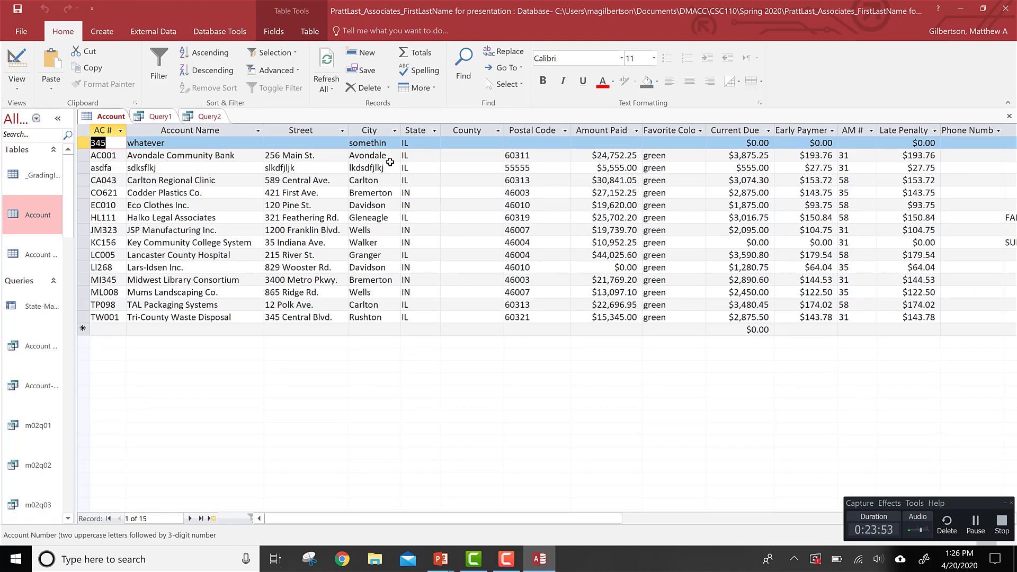
Try to enter $0888800 as the Current Due amount of the "whatever" record to test the validation rule.
{"action": "left_click", "coordinate": [747, 142]}
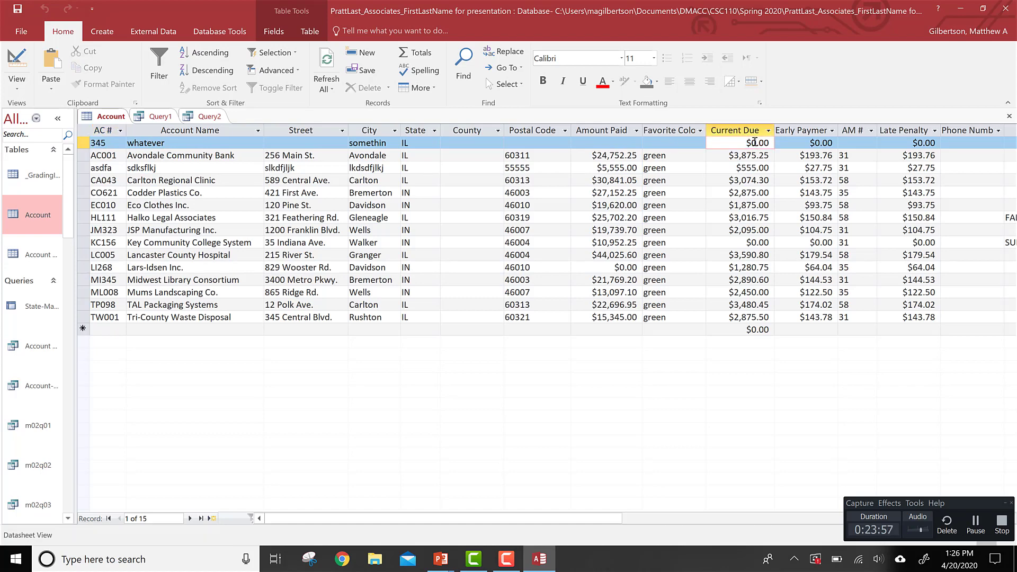
{"action": "type", "text": "8888"}
{"action": "key", "text": "Return"}
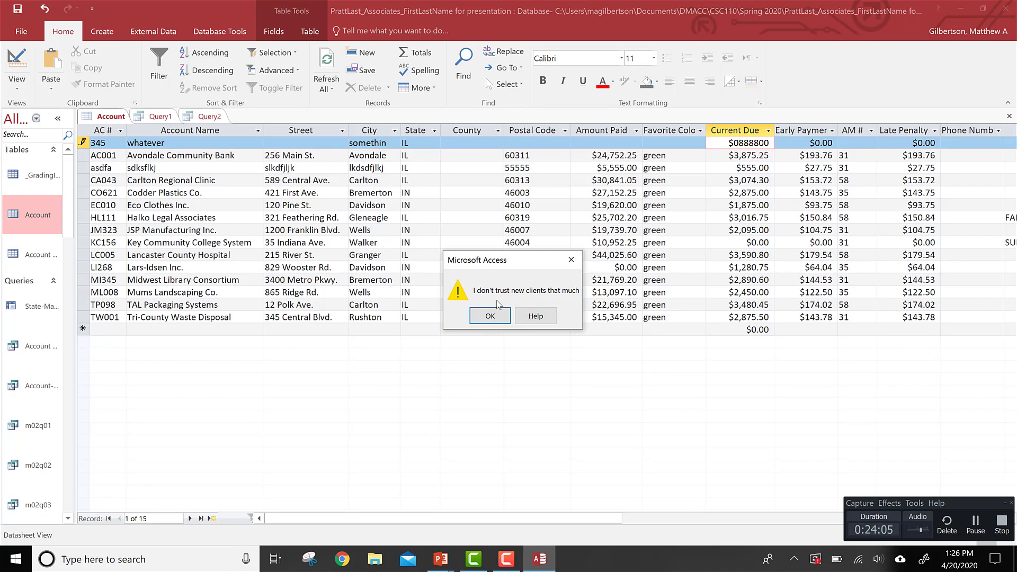
{"action": "left_click", "coordinate": [490, 315]}
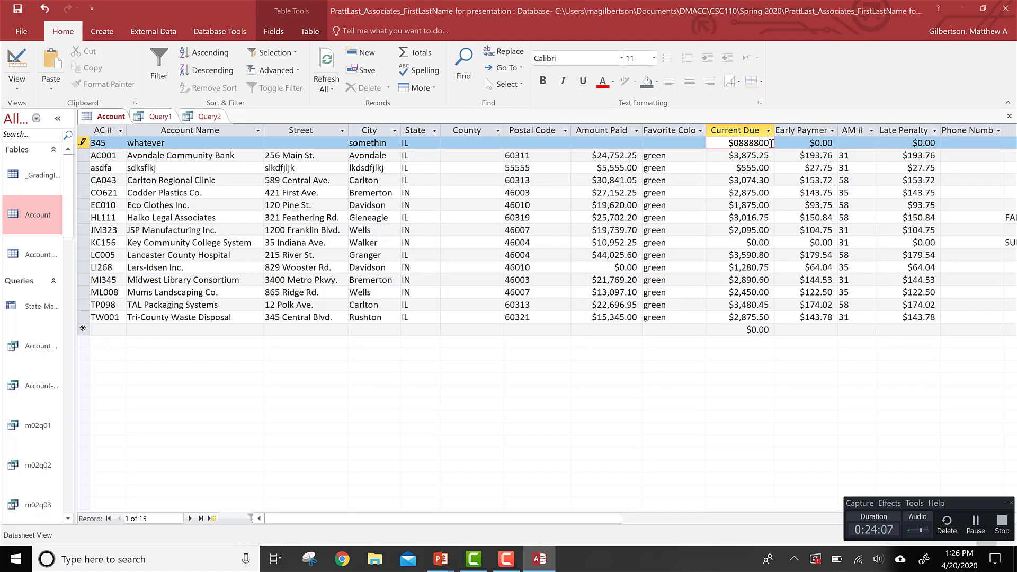
Set the Current Due amount of the "whatever" record to $8,800.00.
{"action": "key", "text": "BackSpace"}
{"action": "key", "text": "BackSpace"}
{"action": "key", "text": "Return"}
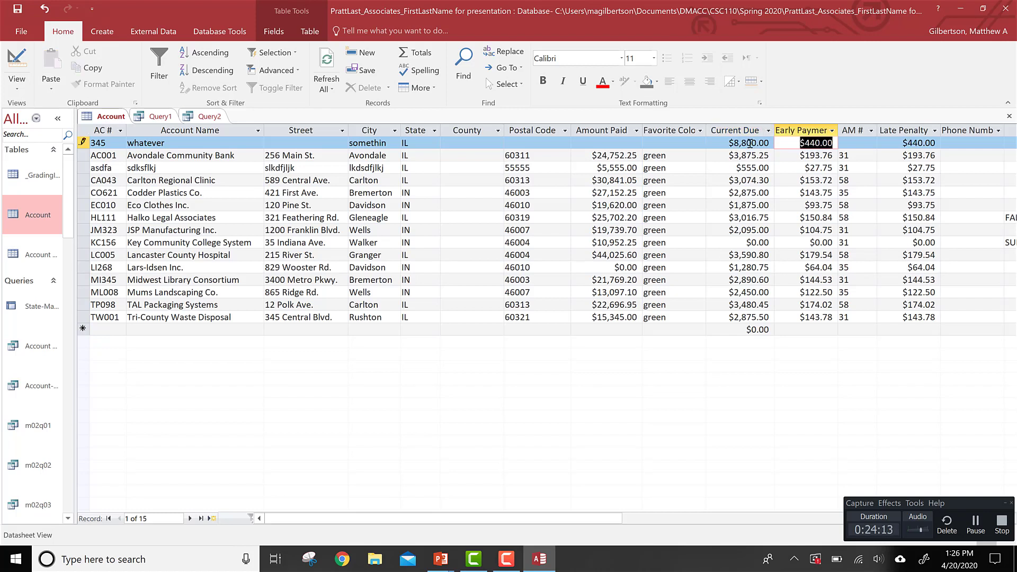
Try to enter -234 as the Current Due amount of the "whatever" record, and discard the record's pending changes.
{"action": "double_click", "coordinate": [750, 143]}
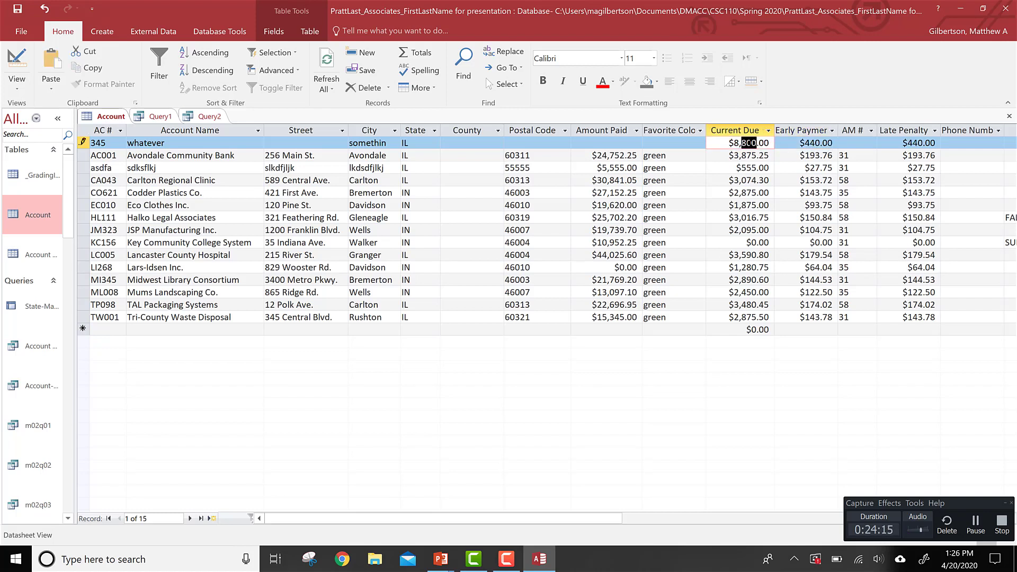
{"action": "key", "text": "BackSpace"}
{"action": "key", "text": "BackSpace"}
{"action": "key", "text": "BackSpace"}
{"action": "key", "text": "BackSpace"}
{"action": "type", "text": "-234"}
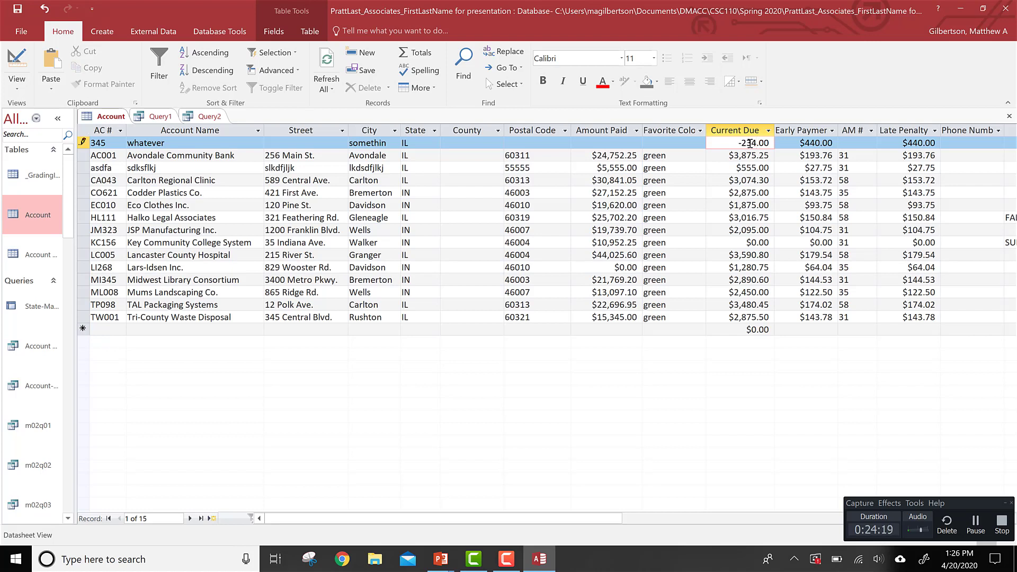
{"action": "key", "text": "Return"}
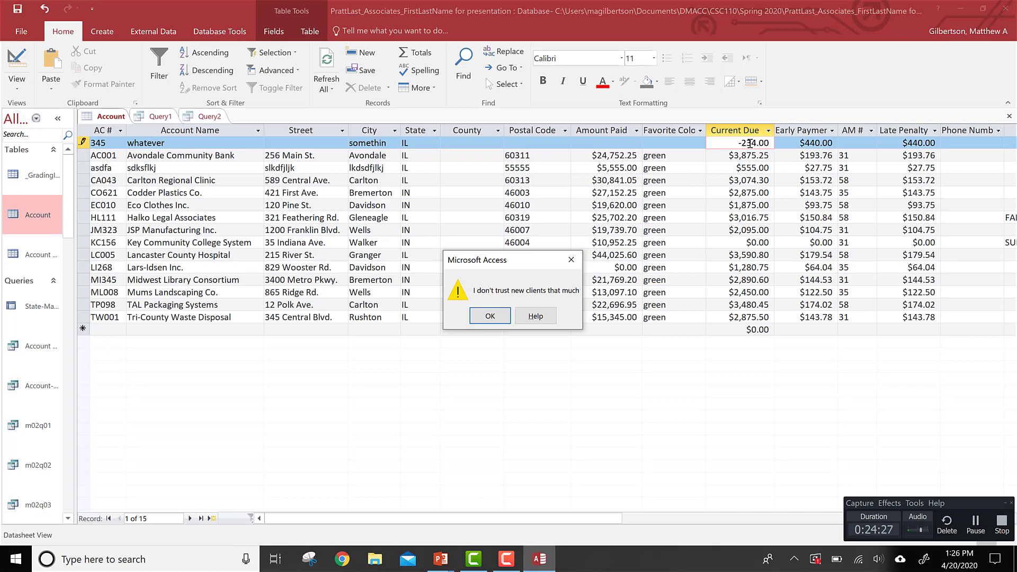
{"action": "key", "text": "Return"}
{"action": "key", "text": "Escape"}
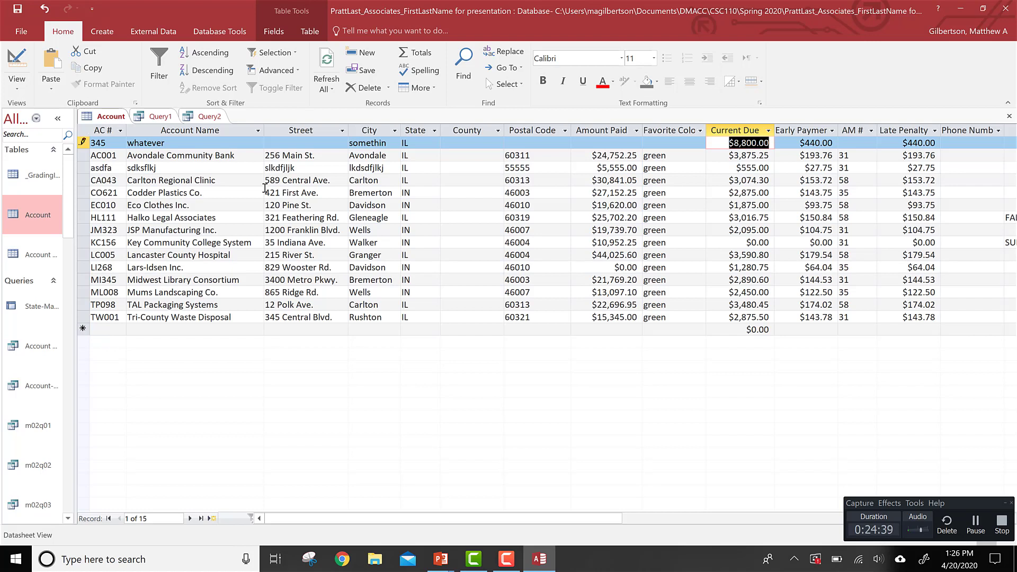
{"action": "key", "text": "Escape"}
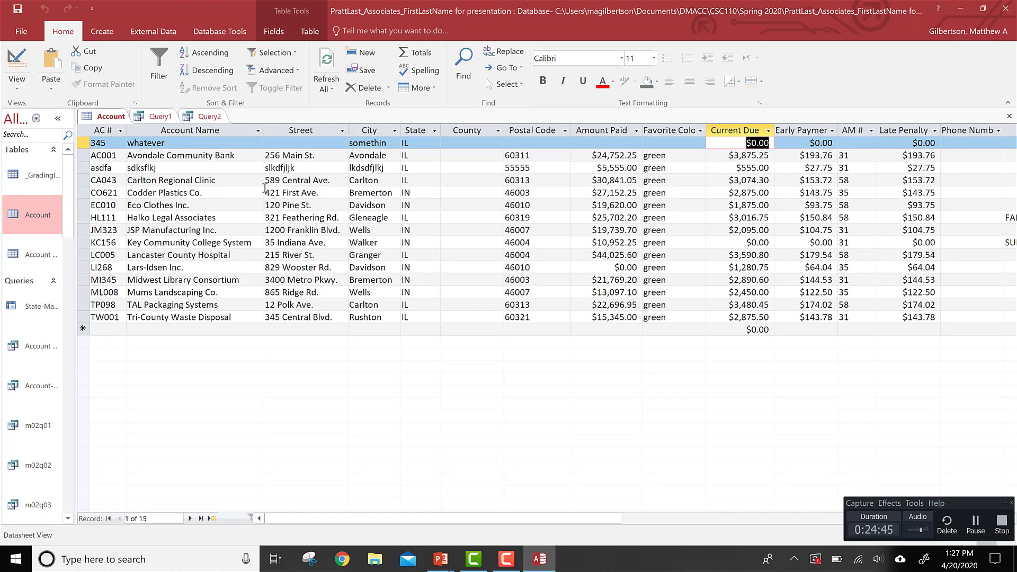
Consult the default value instructions in PowerPoint, set the Access Amount Paid field's default value to 0, and save the table to return to the datasheet.
{"action": "key", "text": "alt+Tab"}
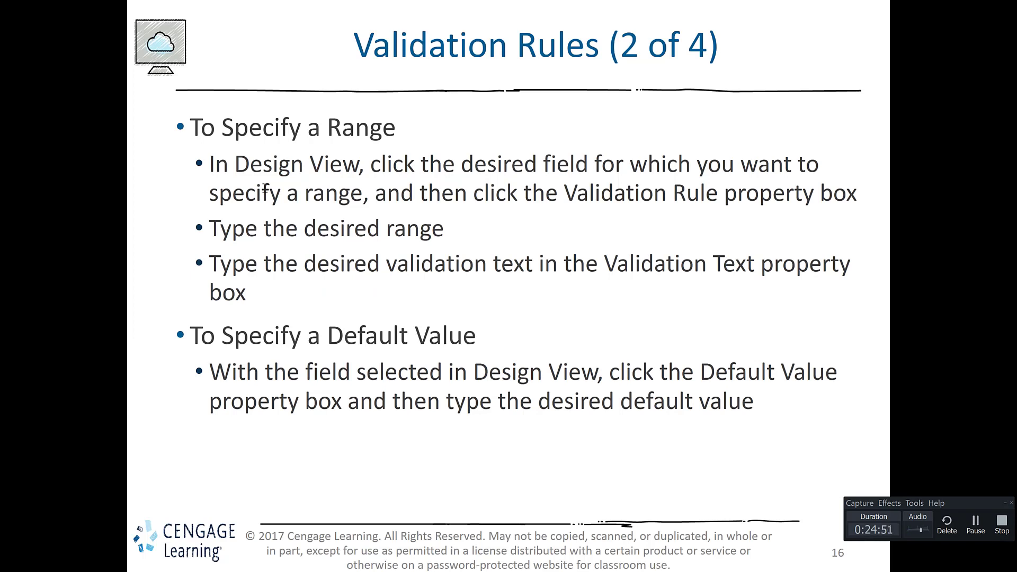
{"action": "key", "text": "alt+Tab"}
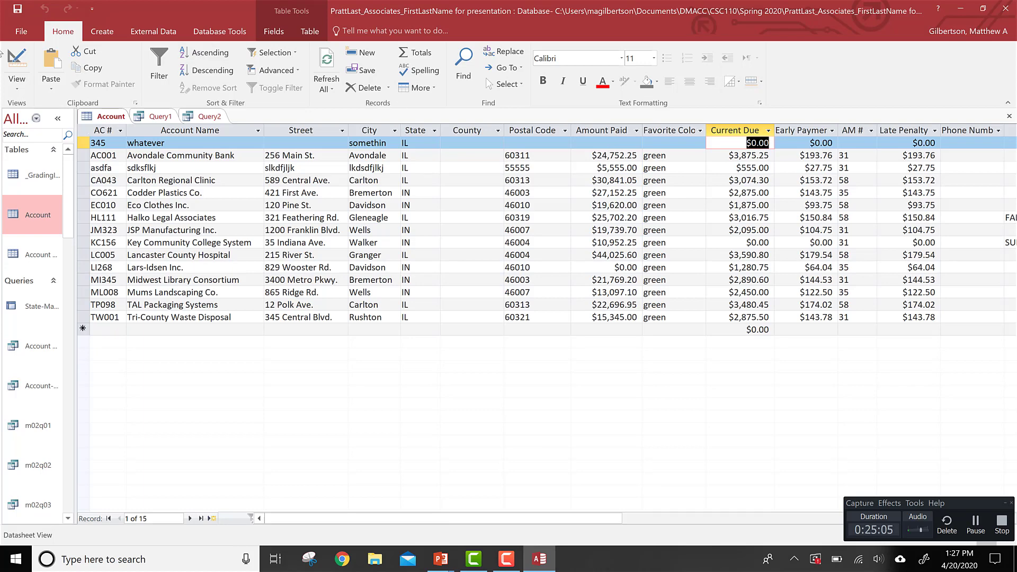
{"action": "left_click", "coordinate": [27, 63]}
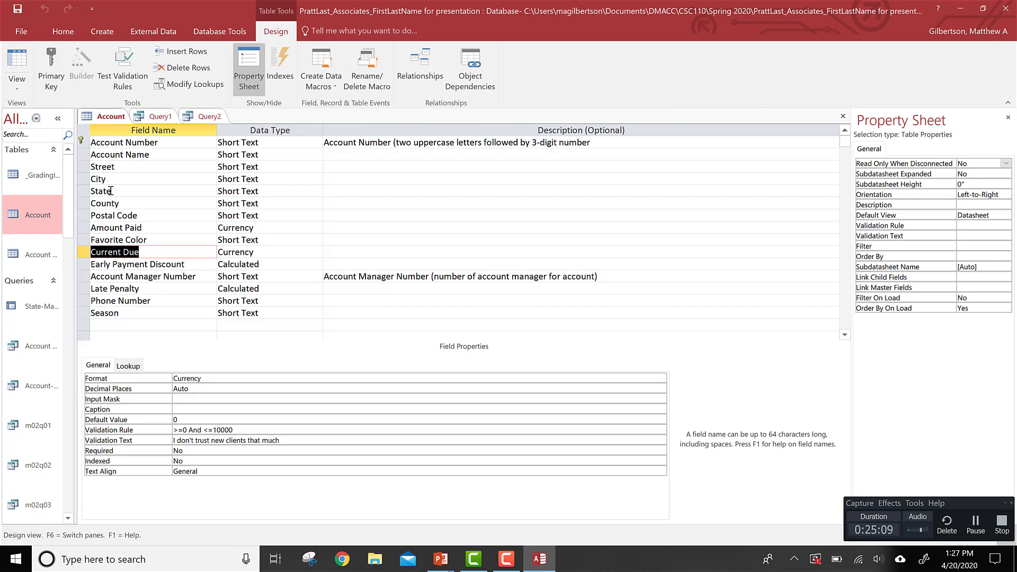
{"action": "left_click", "coordinate": [109, 227]}
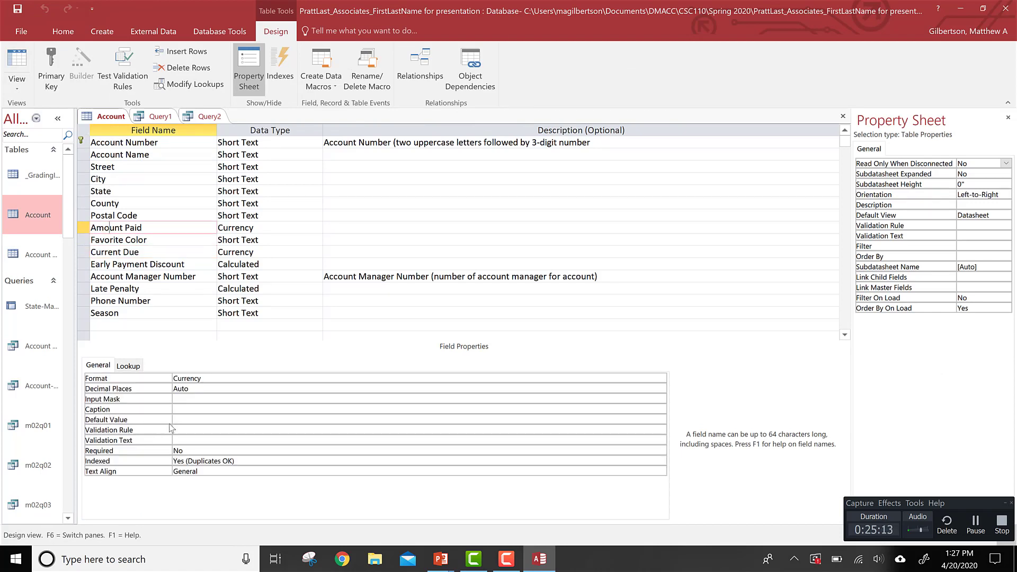
{"action": "left_click", "coordinate": [185, 419]}
{"action": "type", "text": "0"}
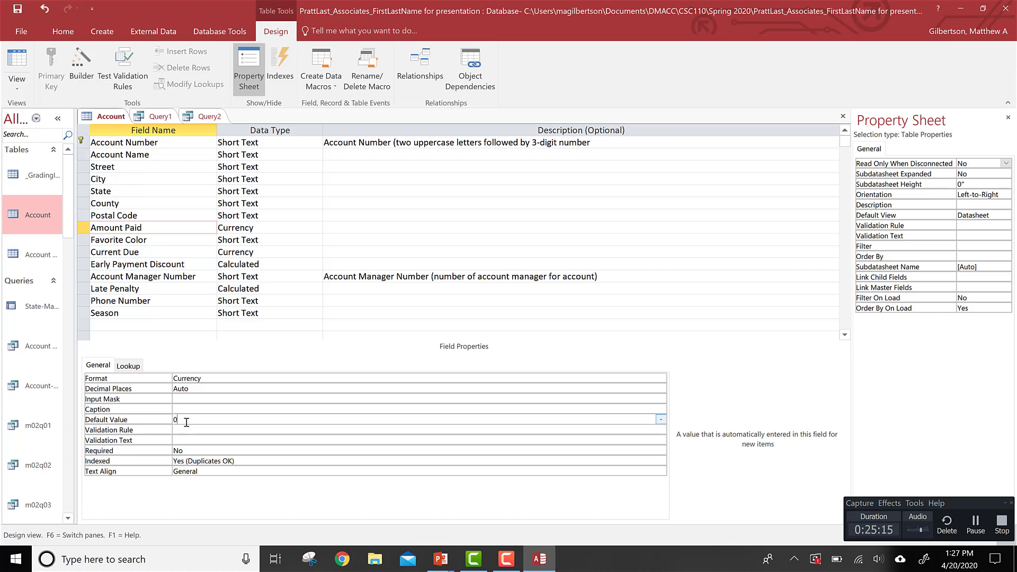
{"action": "key", "text": "Return"}
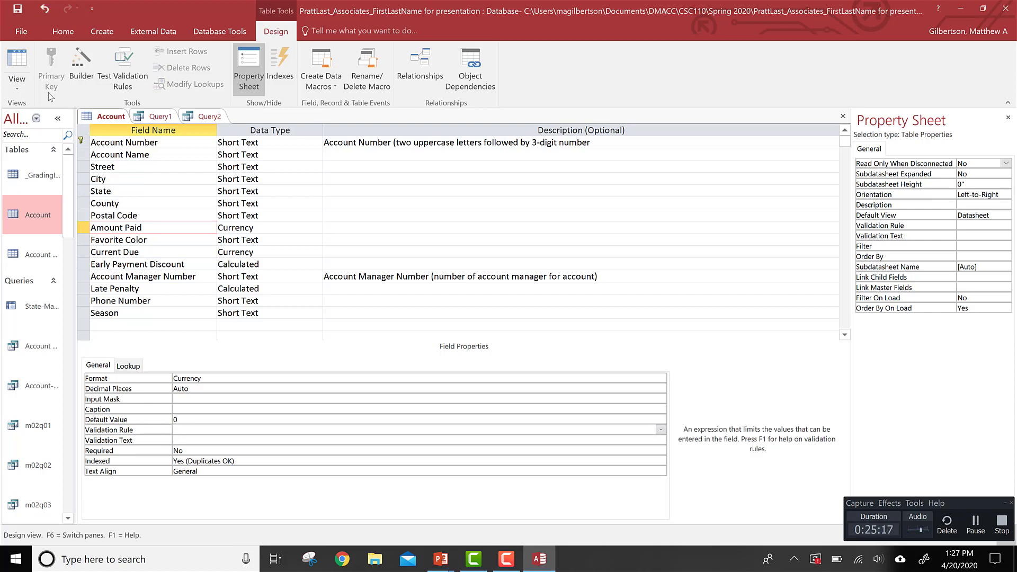
{"action": "left_click", "coordinate": [23, 65]}
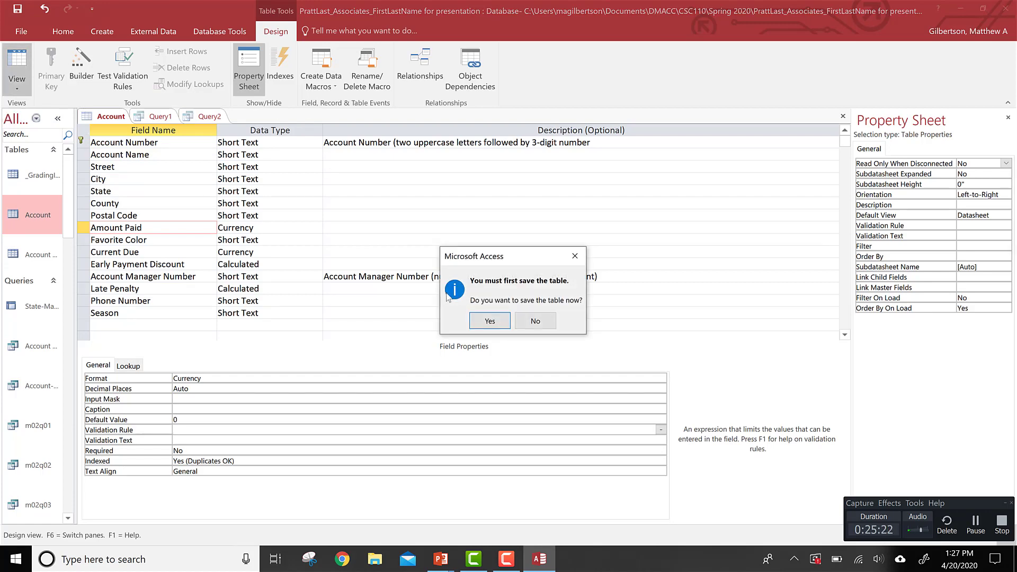
{"action": "left_click", "coordinate": [497, 324]}
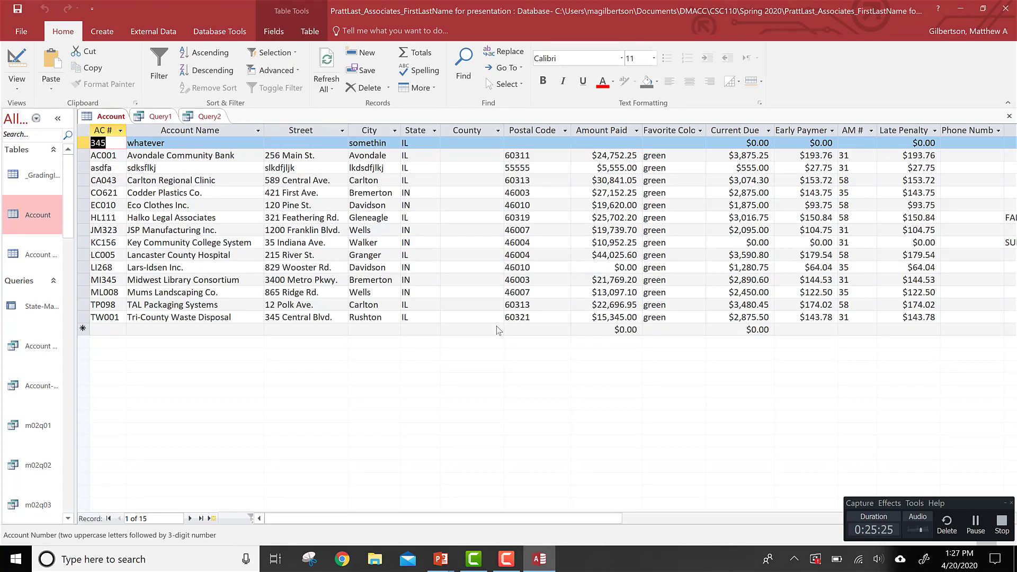
Add a record with a new account number, account name "whateverr", city "Womewhere" and state IN, and check its Amount Paid default.
{"action": "left_click", "coordinate": [117, 327]}
{"action": "type", "text": "3456"}
{"action": "key", "text": "Tab"}
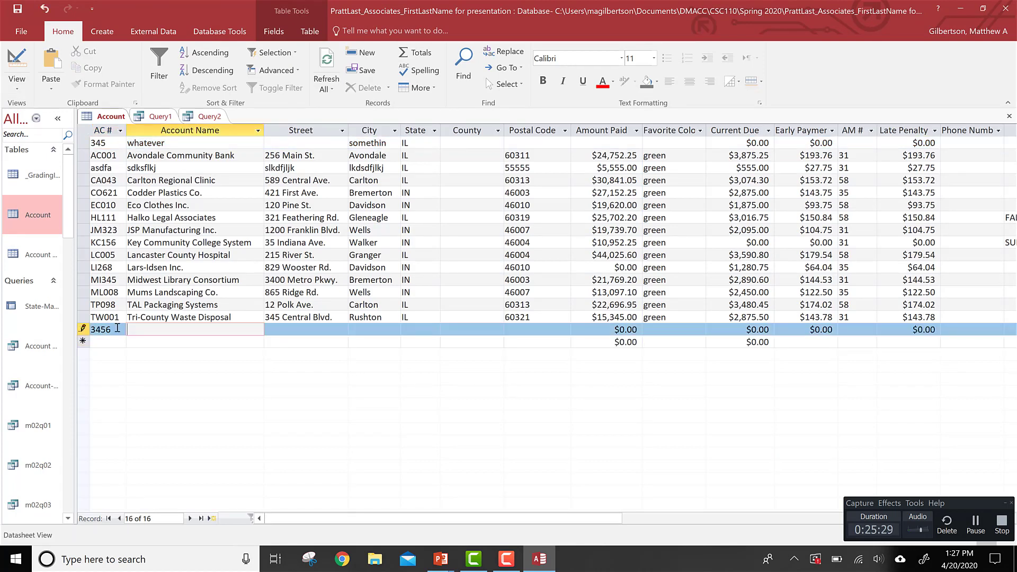
{"action": "type", "text": "whateverr"}
{"action": "key", "text": "Tab"}
{"action": "key", "text": "Tab"}
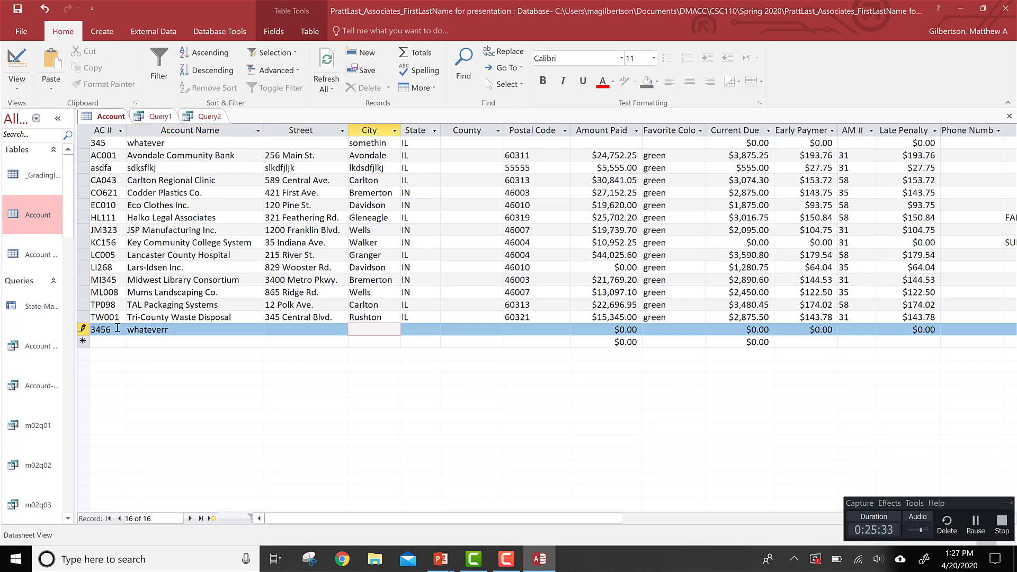
{"action": "type", "text": "Womewhere"}
{"action": "key", "text": "Tab"}
{"action": "type", "text": "IN"}
{"action": "key", "text": "Tab"}
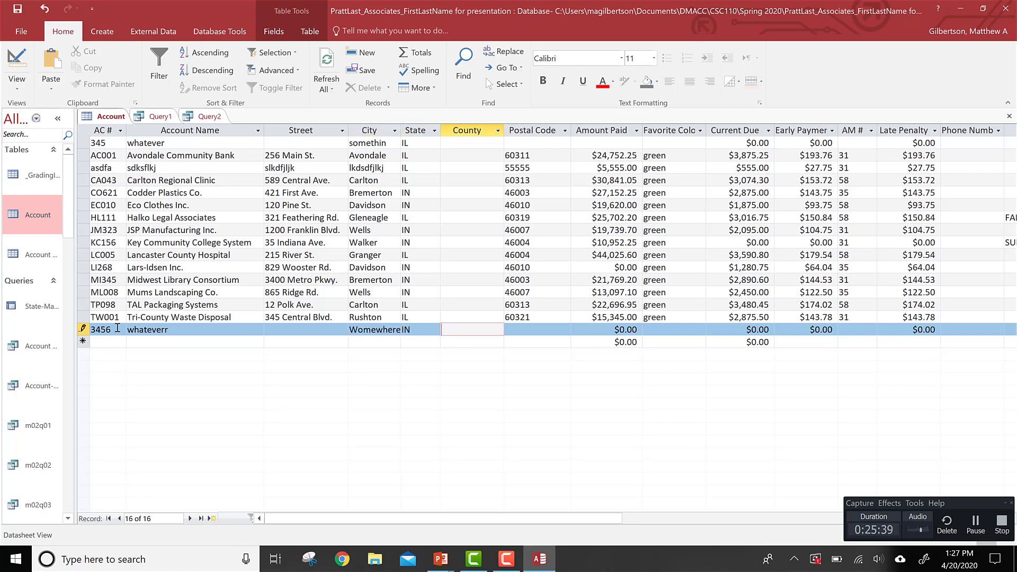
{"action": "left_click", "coordinate": [359, 340]}
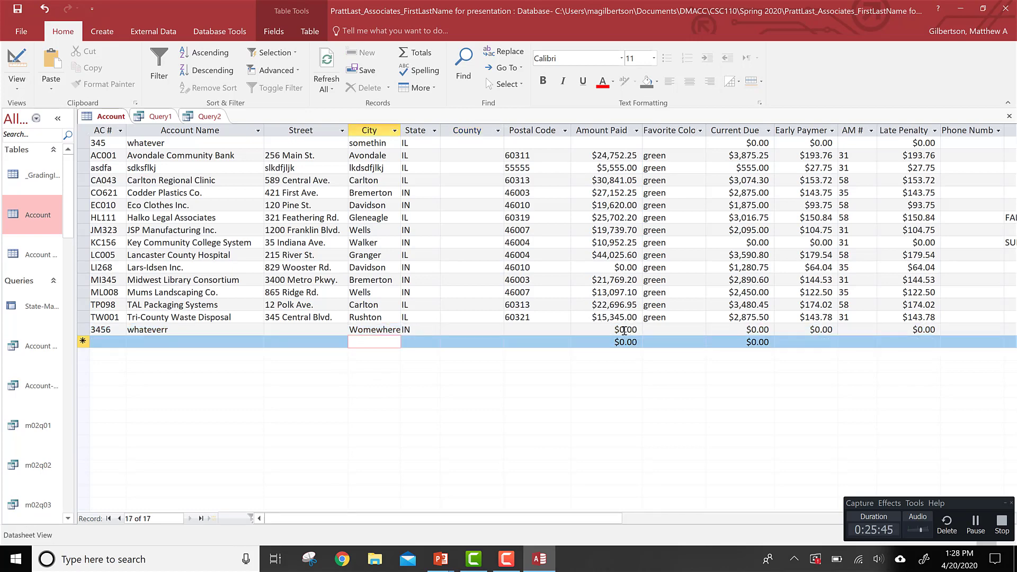
{"action": "left_click", "coordinate": [625, 329]}
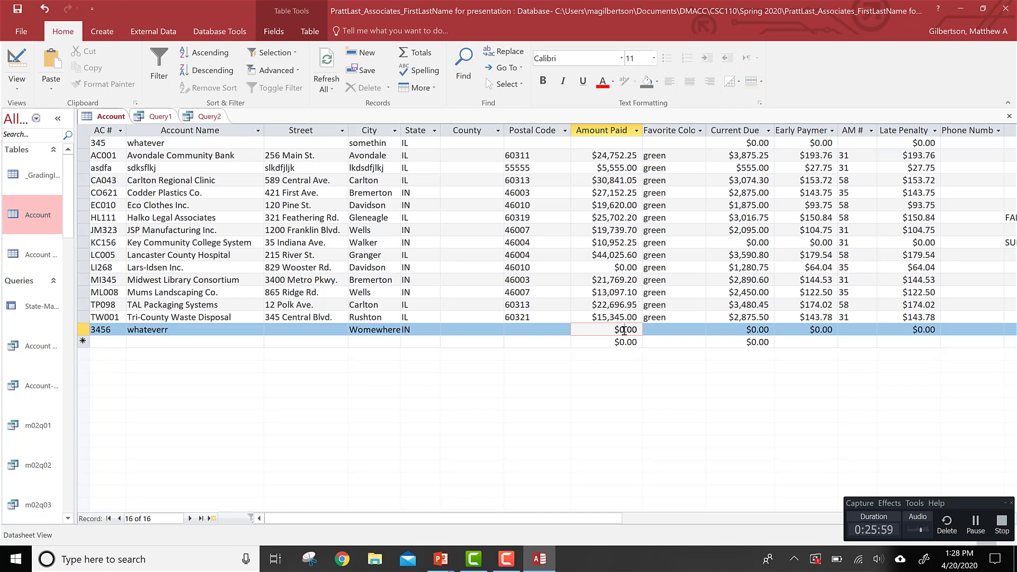
Switch to the PowerPoint slide show, advance to the "Validation Rules (3 of 4)" slide, and return to the Access database.
{"action": "key", "text": "alt+Tab"}
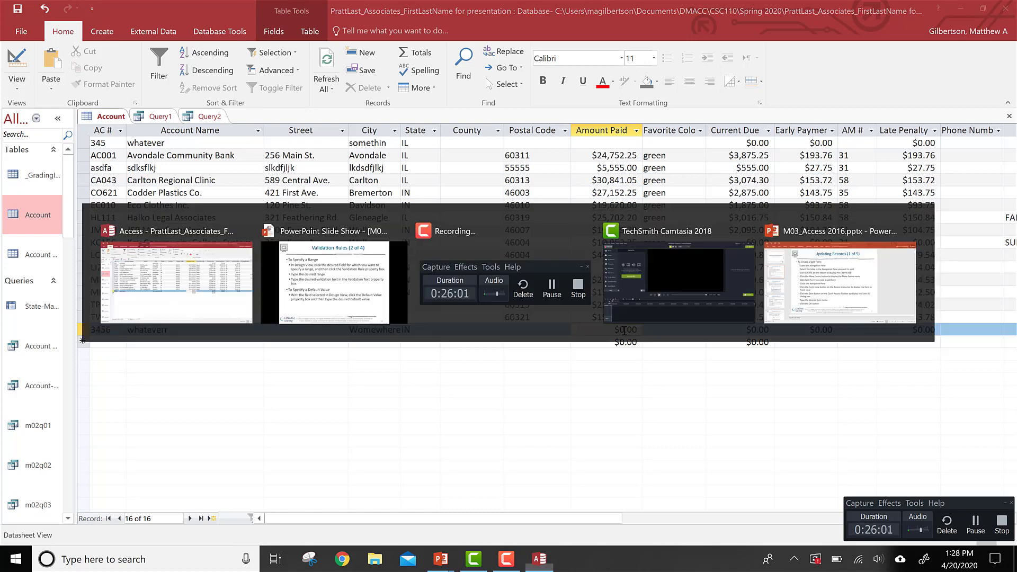
{"action": "key", "text": "Right"}
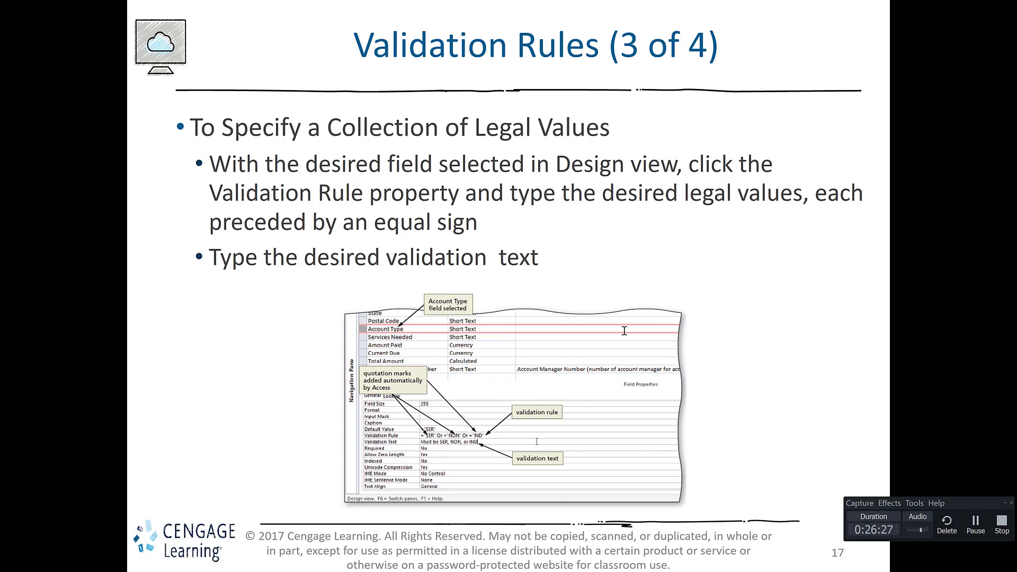
{"action": "key", "text": "alt+Tab"}
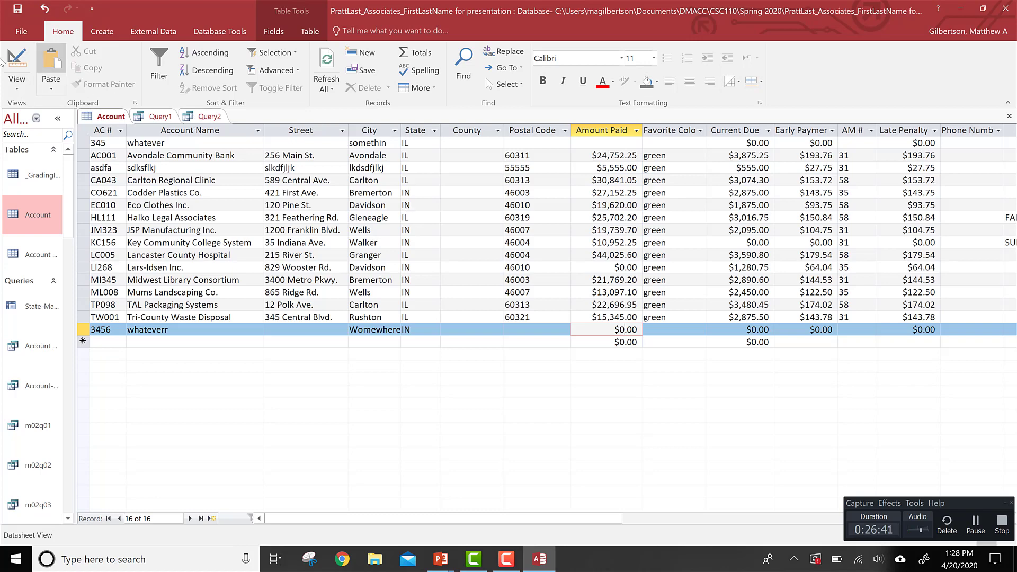
Examine the State field's validation rule and validation text in Design view, and return to the datasheet.
{"action": "left_click", "coordinate": [16, 60]}
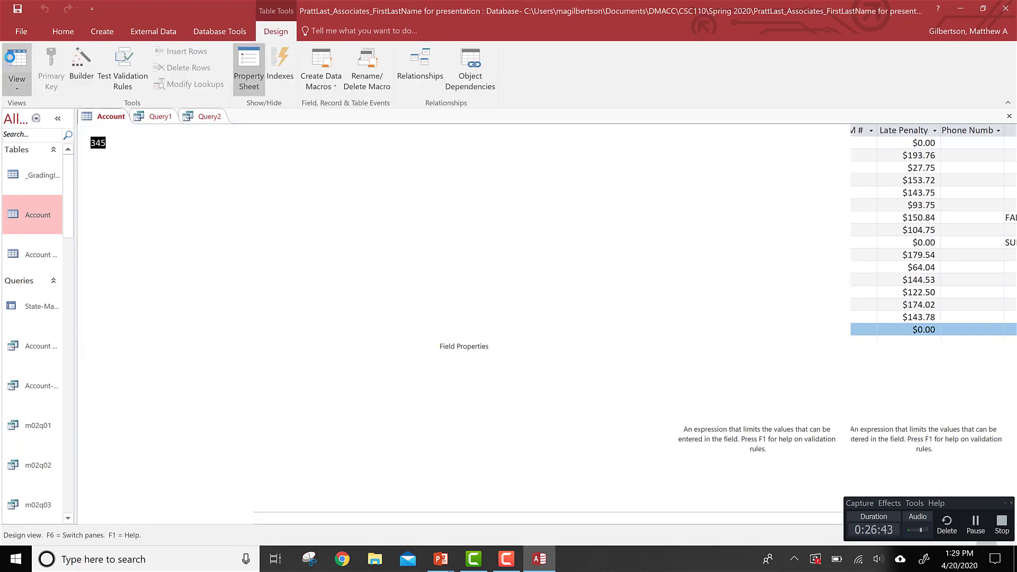
{"action": "left_click", "coordinate": [16, 60]}
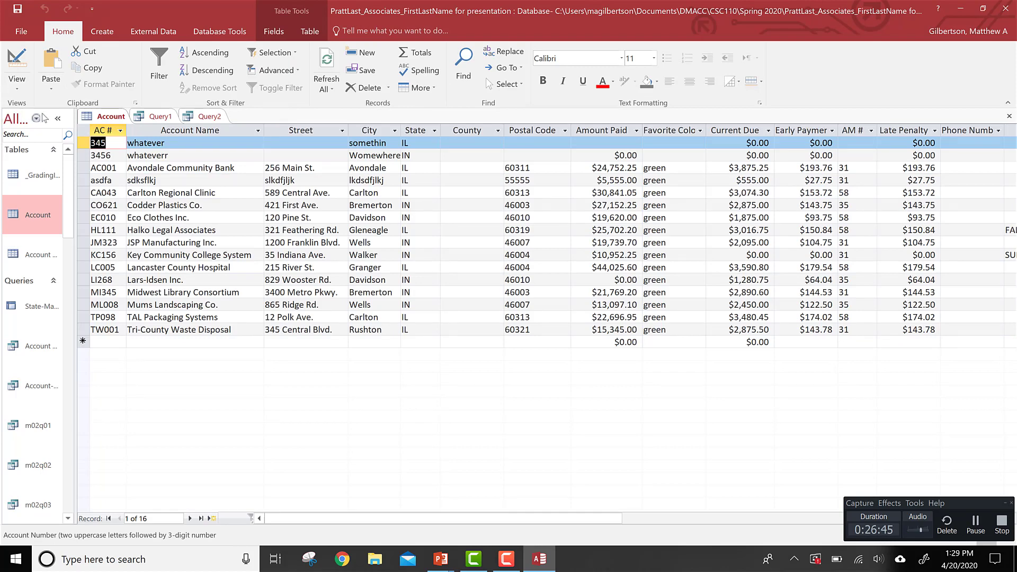
{"action": "left_click", "coordinate": [14, 57]}
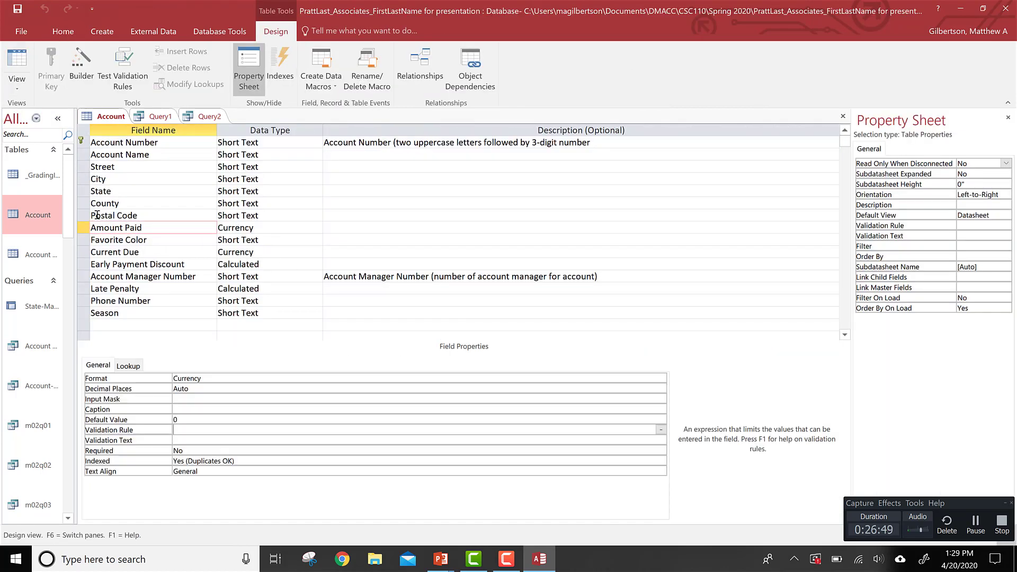
{"action": "left_click", "coordinate": [107, 190]}
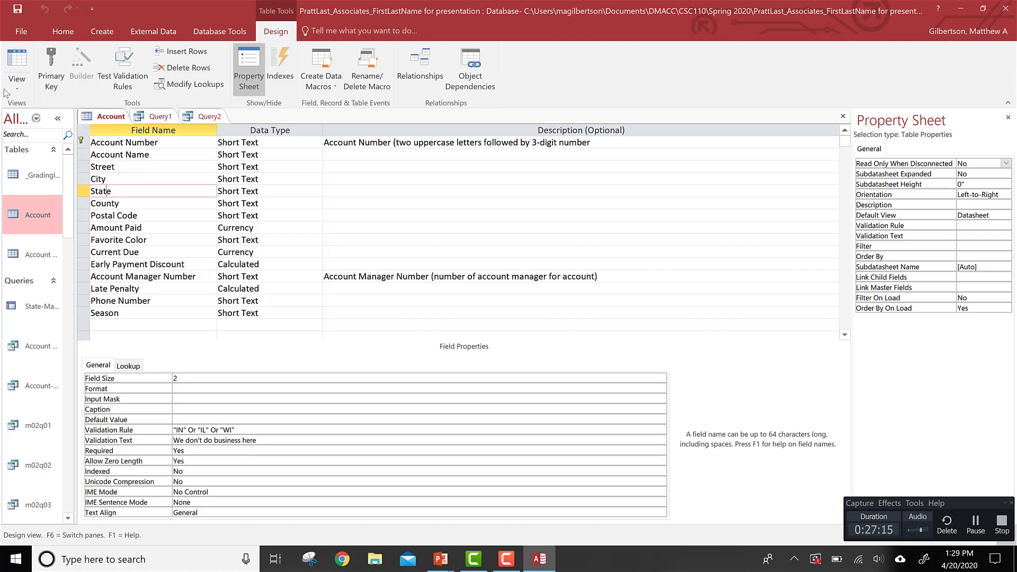
{"action": "left_click", "coordinate": [17, 68]}
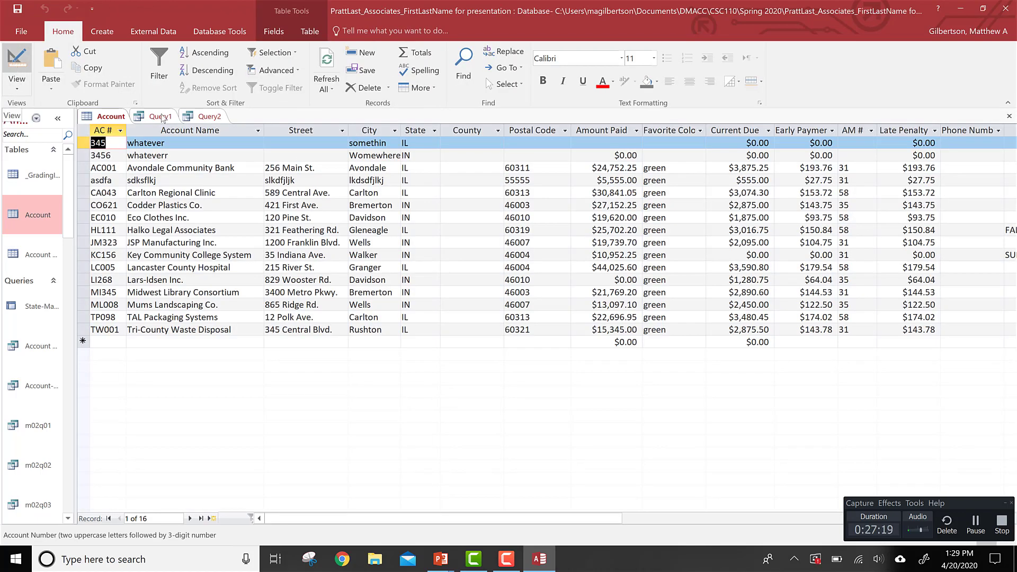
Try to enter RI as the State of a new record to test the validation rule, and clear the entry.
{"action": "left_click", "coordinate": [412, 343]}
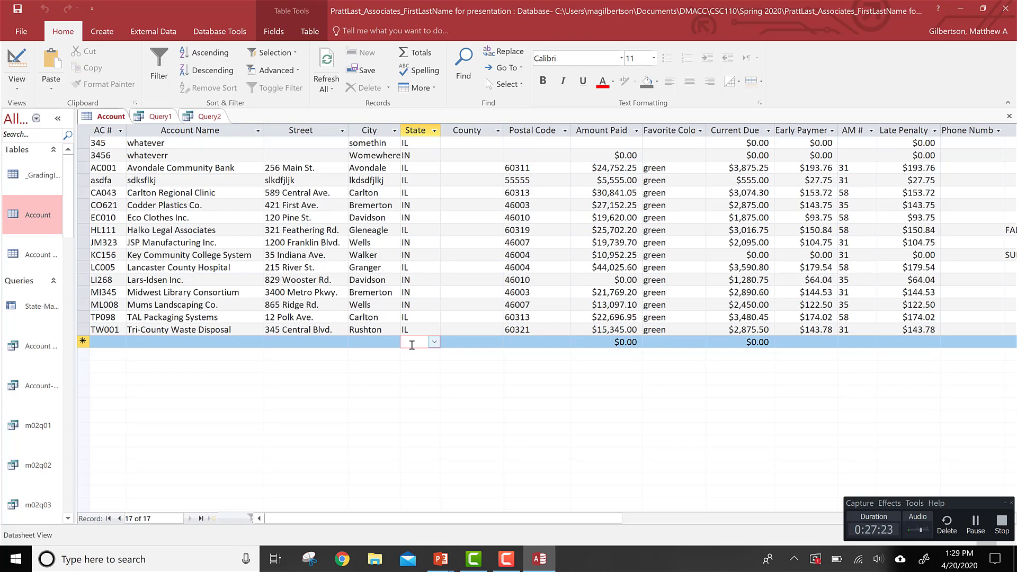
{"action": "type", "text": "RI"}
{"action": "key", "text": "Tab"}
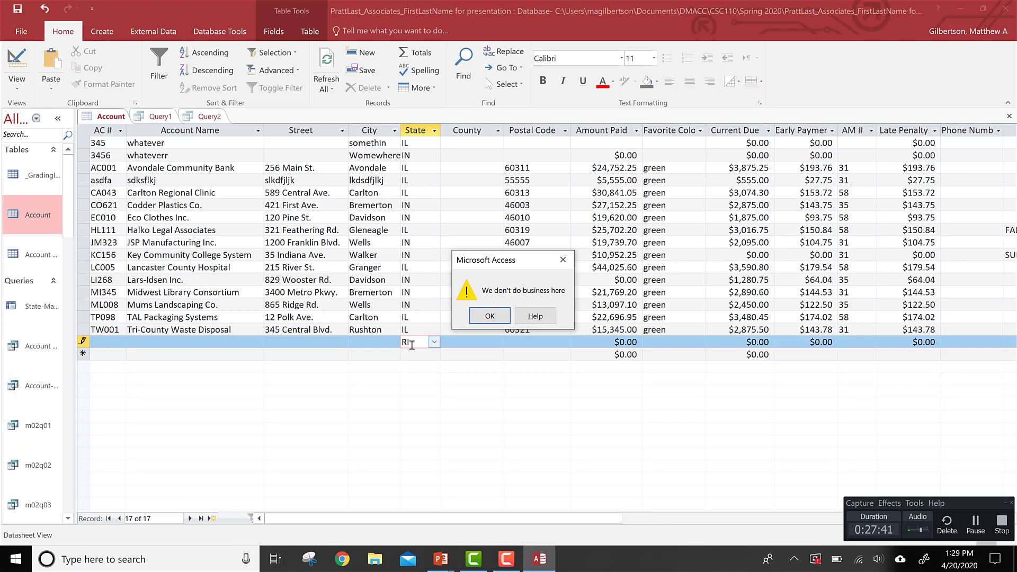
{"action": "key", "text": "Return"}
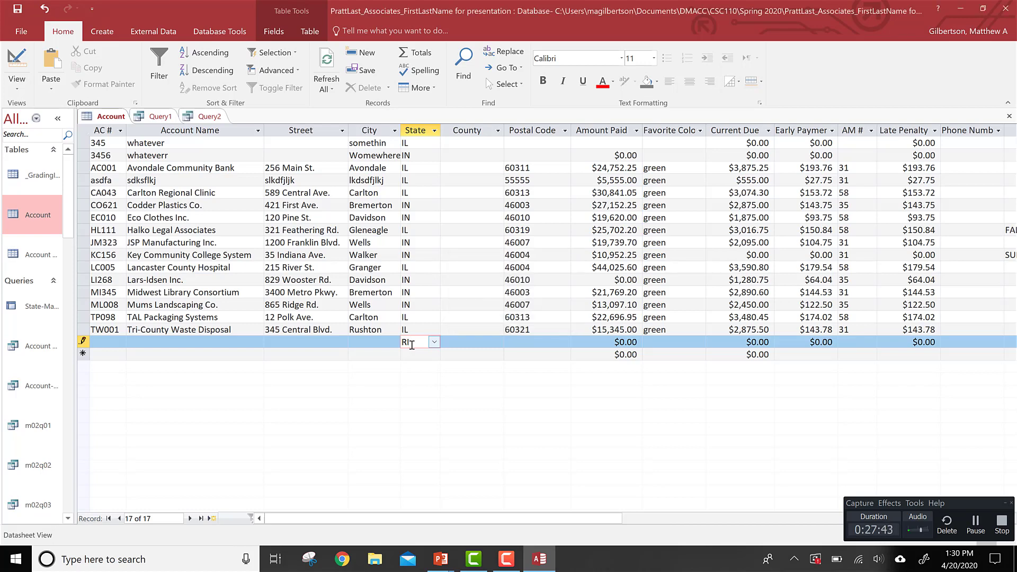
{"action": "key", "text": "BackSpace"}
{"action": "key", "text": "BackSpace"}
Switch to the PowerPoint slide show, advance to the "Validation Rules (4 of 4)" slide, and return to the Access database.
{"action": "key", "text": "alt+Tab"}
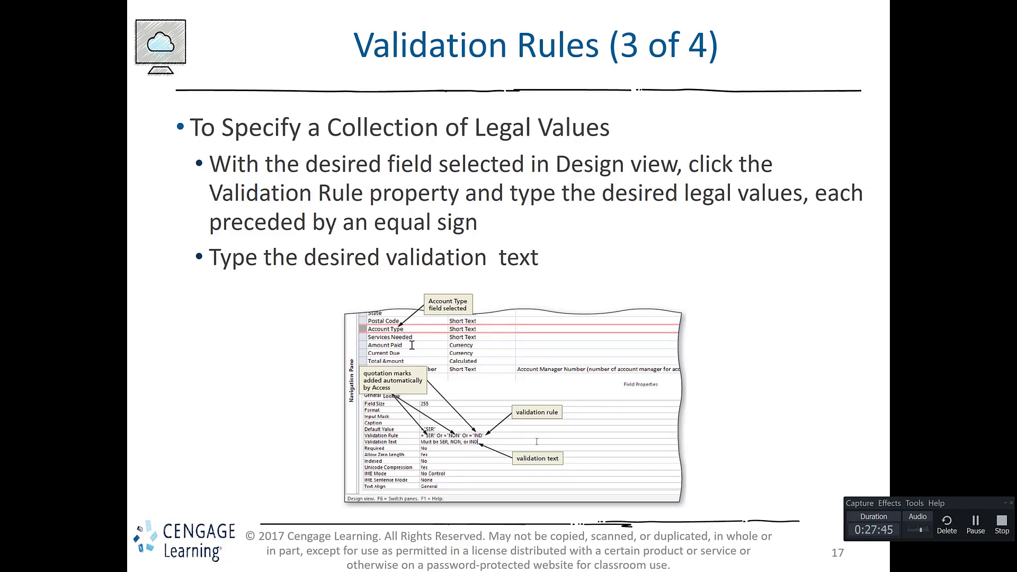
{"action": "key", "text": "Right"}
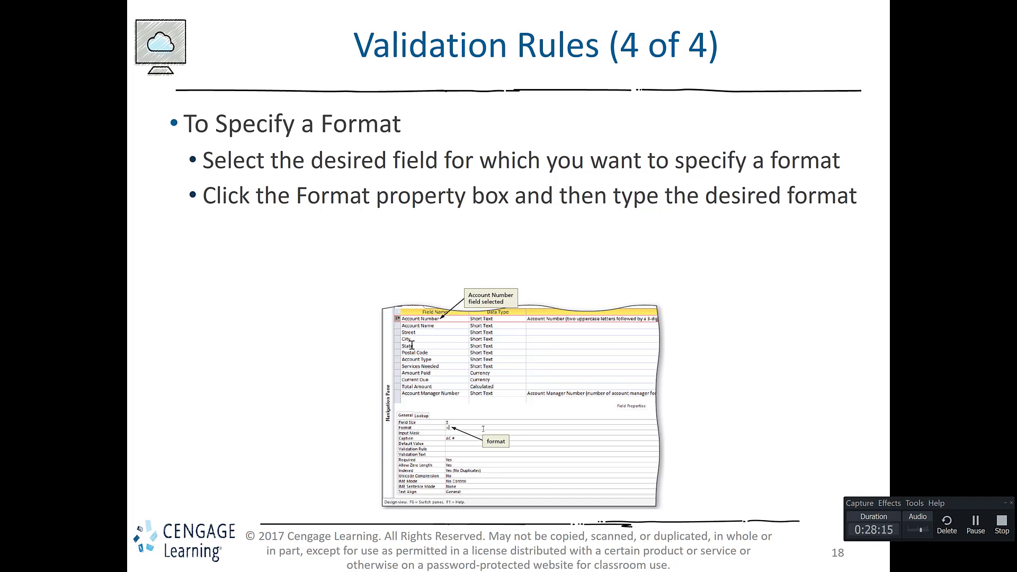
{"action": "key", "text": "alt+Tab"}
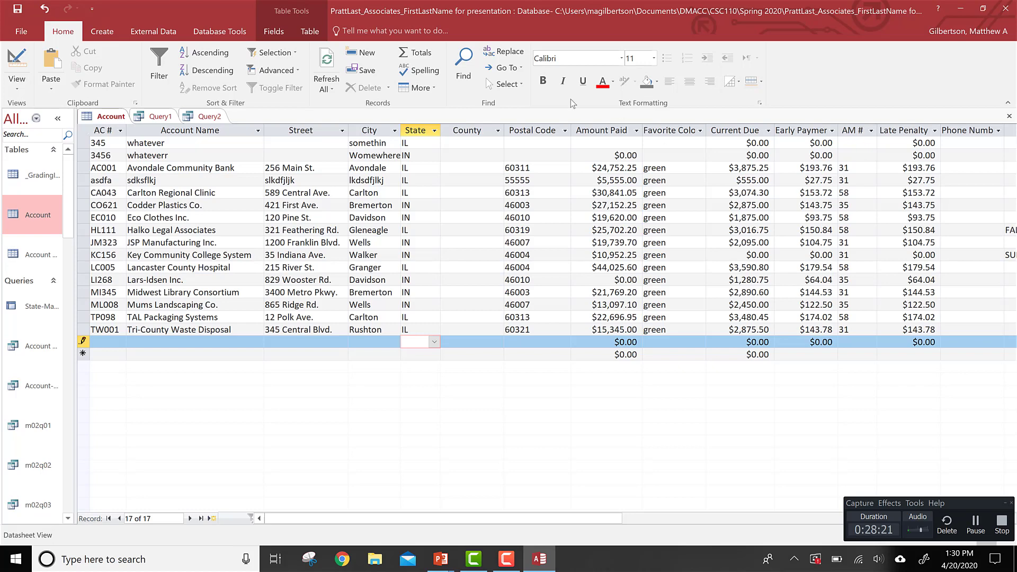
Discard the incomplete new record, examine the Phone Number field's format in Design view, and return to the datasheet.
{"action": "left_click", "coordinate": [22, 61]}
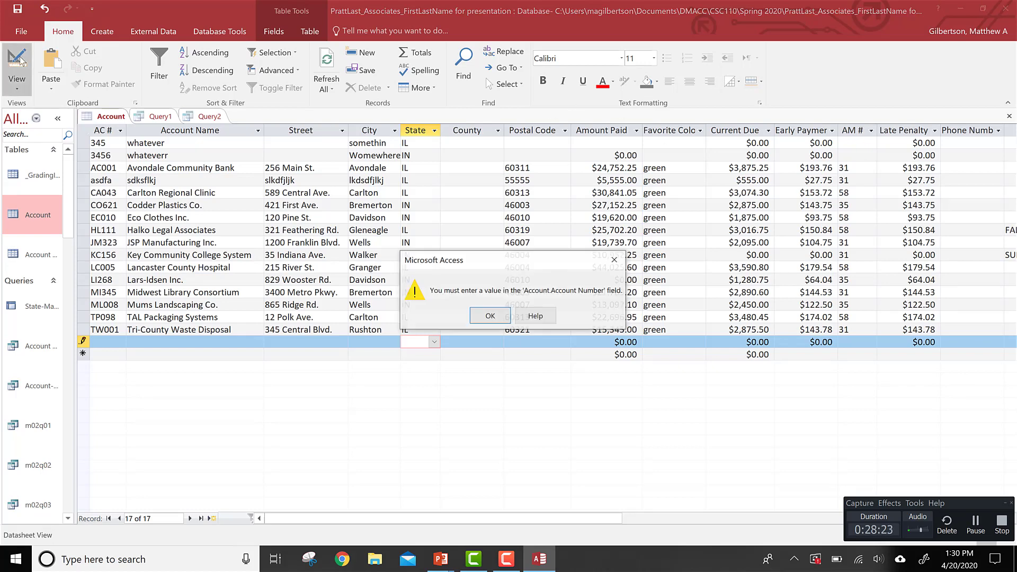
{"action": "key", "text": "Return"}
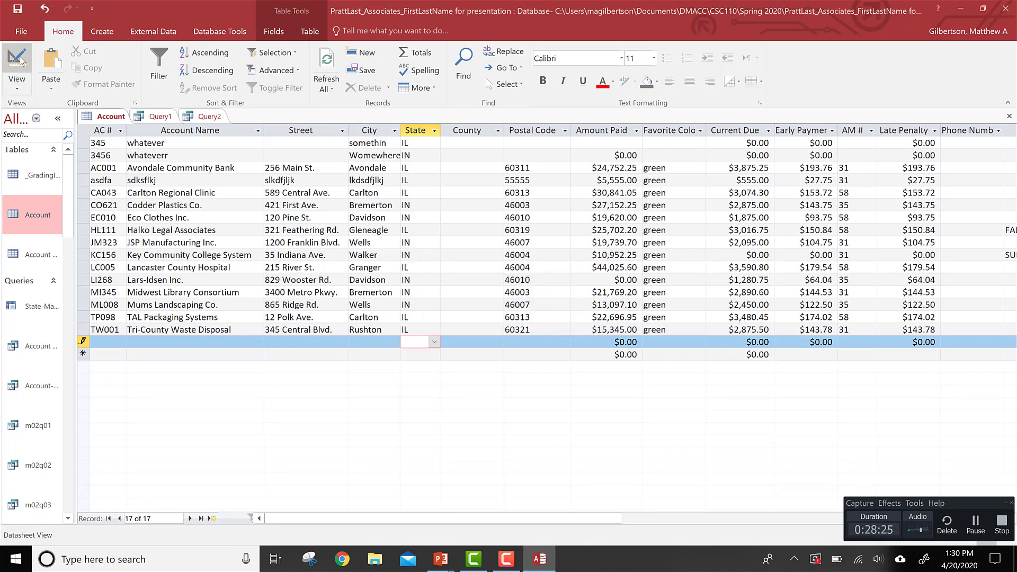
{"action": "left_click", "coordinate": [21, 61]}
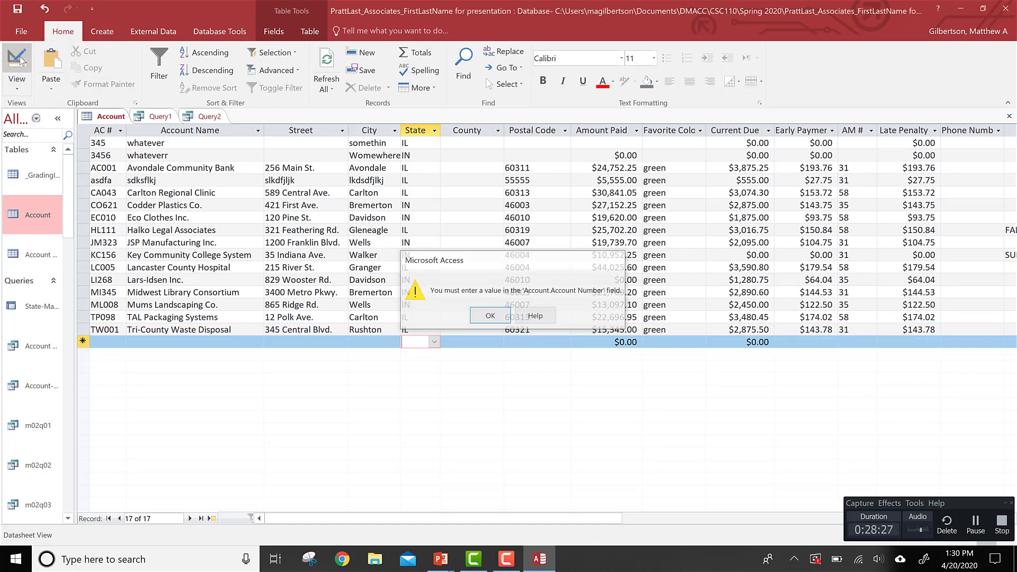
{"action": "left_click", "coordinate": [22, 61]}
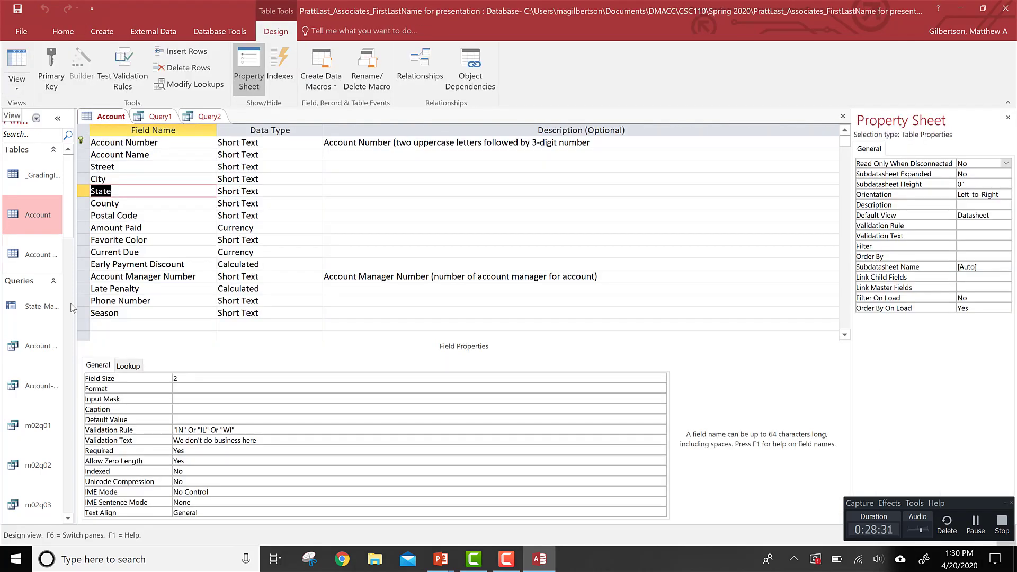
{"action": "left_click", "coordinate": [105, 300]}
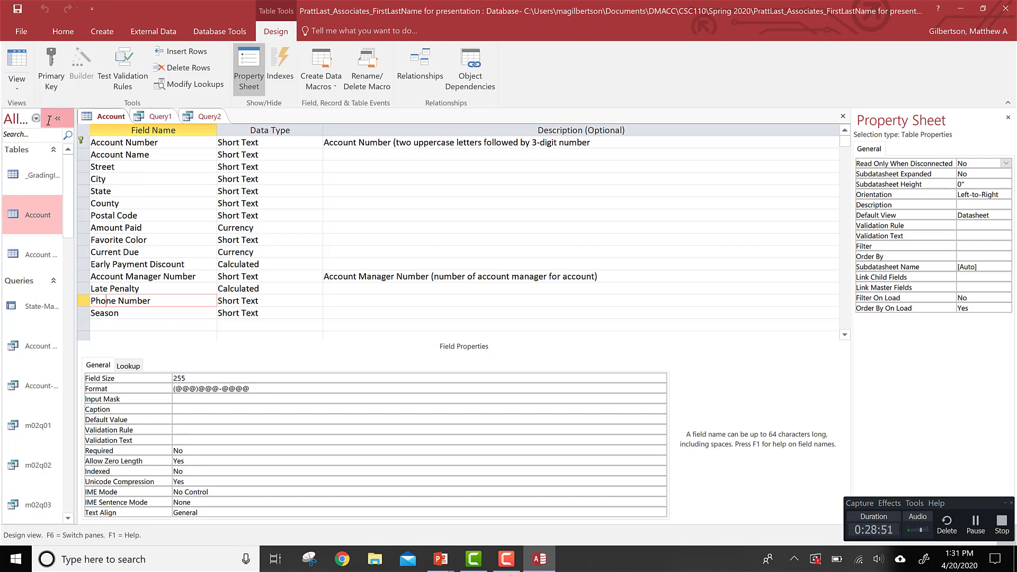
{"action": "left_click", "coordinate": [10, 53]}
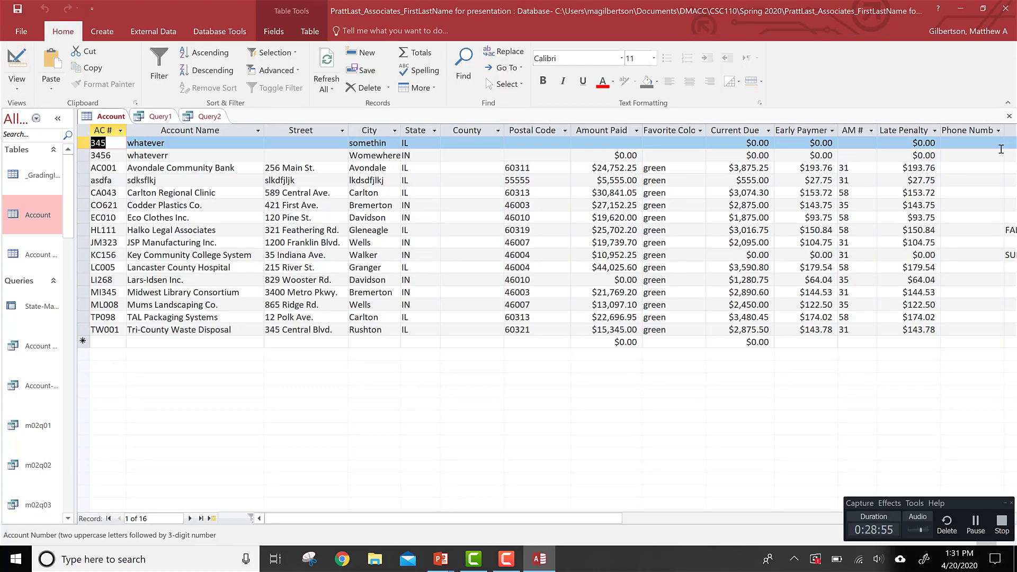
Enter a ten-digit phone number without punctuation in the second record's Phone Number field to test the format.
{"action": "left_click", "coordinate": [974, 154]}
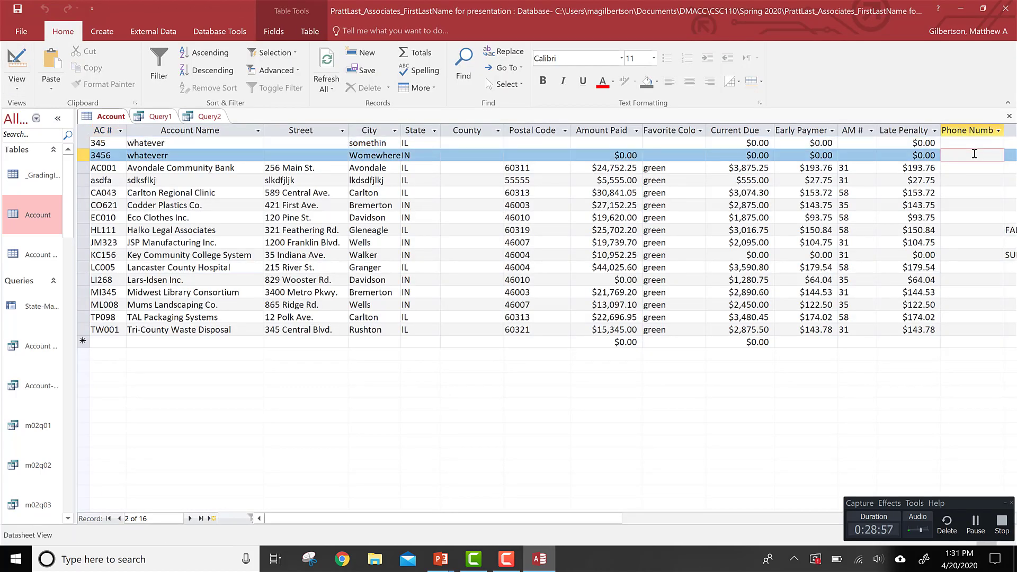
{"action": "type", "text": "5555555555"}
{"action": "key", "text": "Tab"}
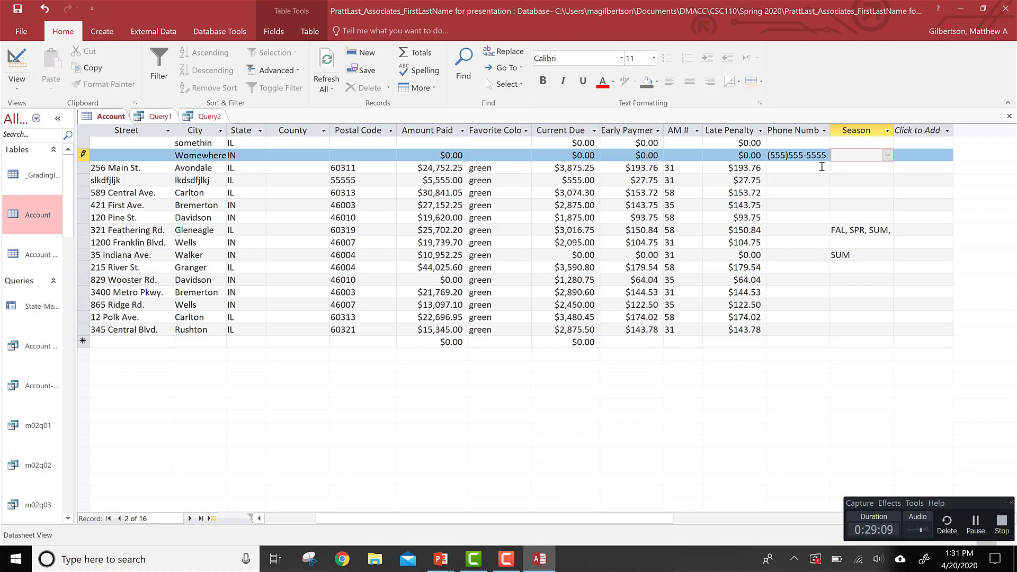
Switch to the PowerPoint slide show, advance to the "Making Additional Changes to the Database (3 of 4)" slide, and return to the Access database.
{"action": "key", "text": "alt+Tab"}
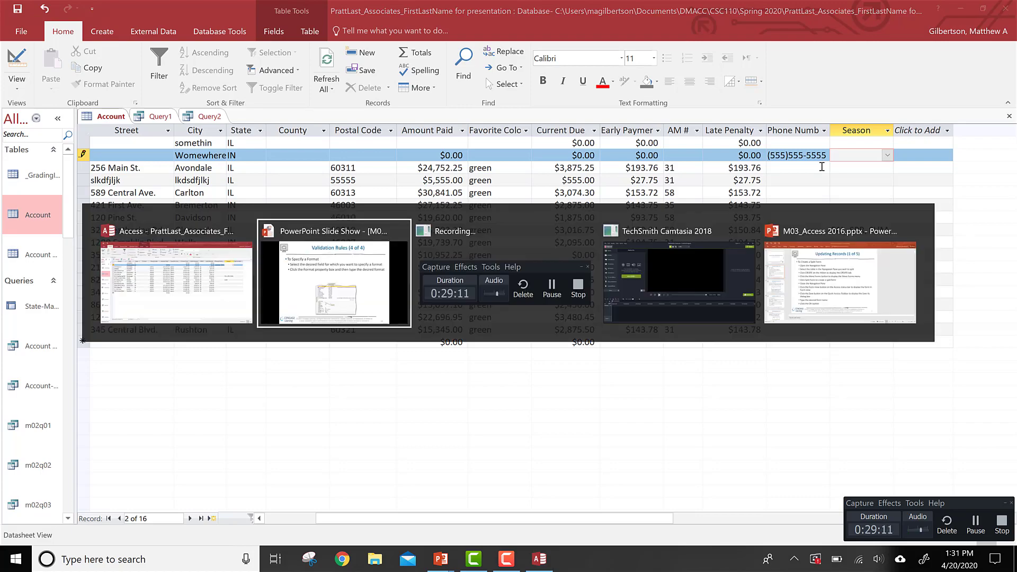
{"action": "key", "text": "Right"}
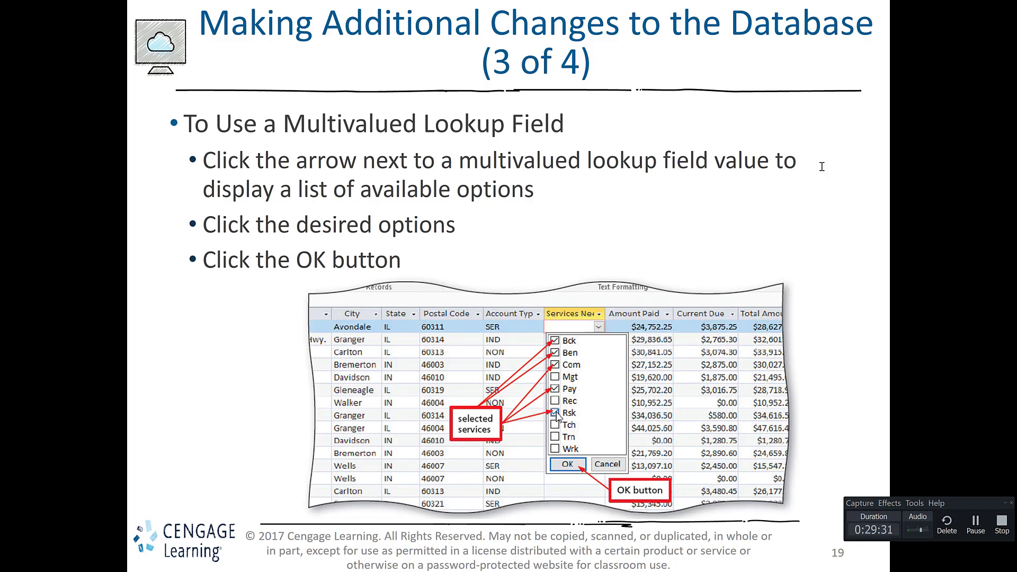
{"action": "key", "text": "alt+Tab"}
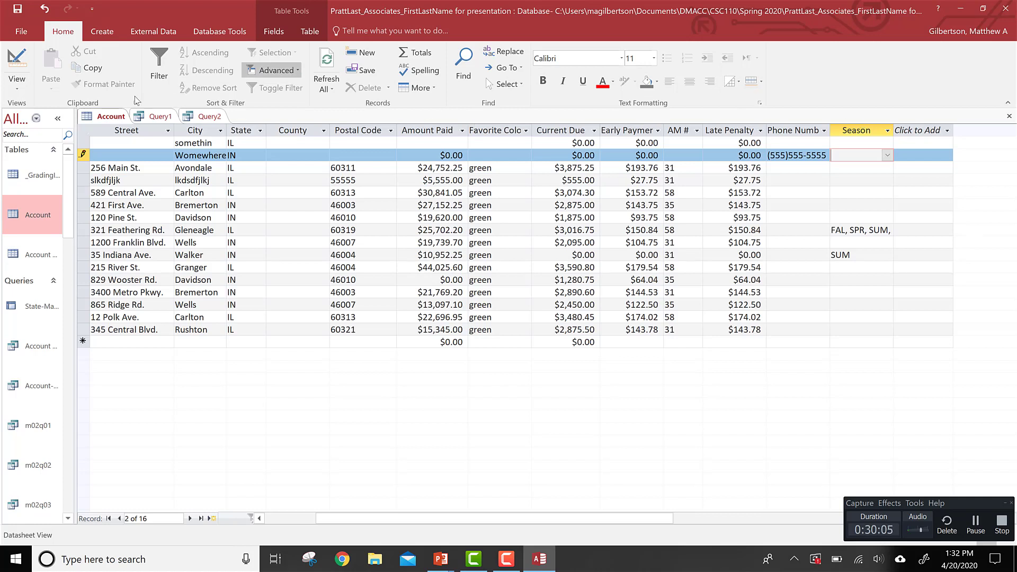
Permanently delete the Season field and its data from the Account table in Design view.
{"action": "left_click", "coordinate": [15, 62]}
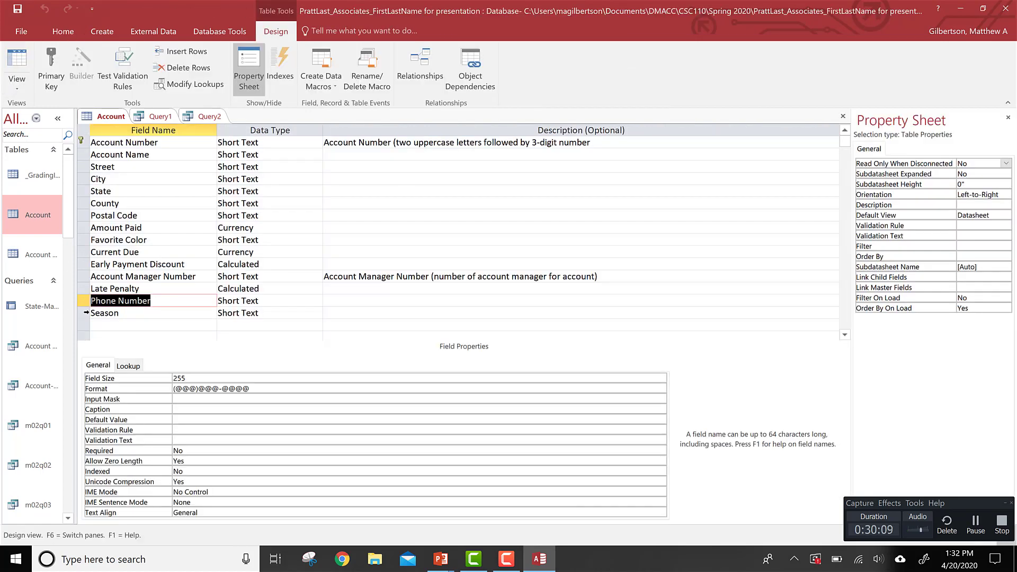
{"action": "left_click", "coordinate": [85, 313]}
{"action": "right_click", "coordinate": [86, 313]}
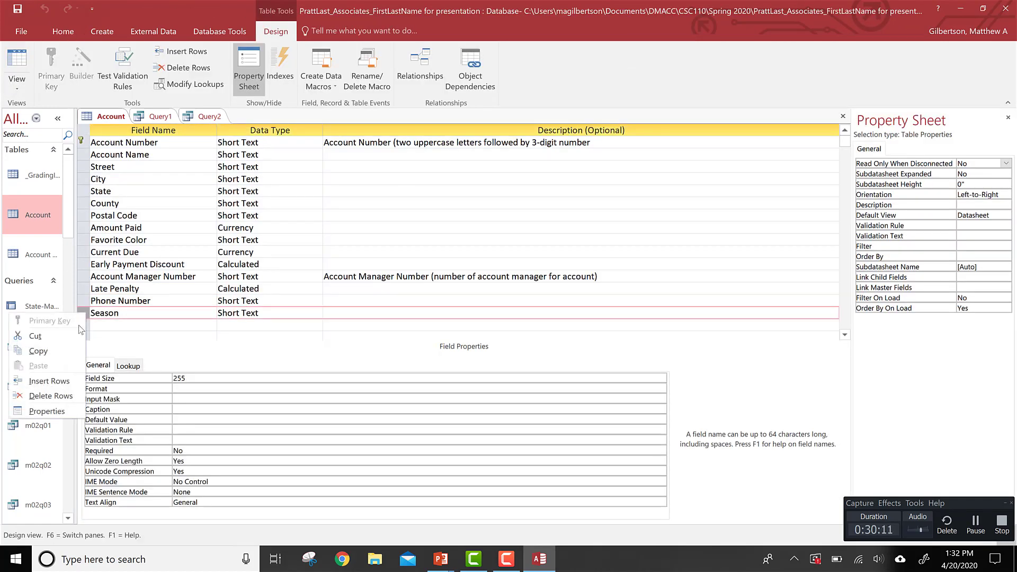
{"action": "left_click", "coordinate": [48, 393]}
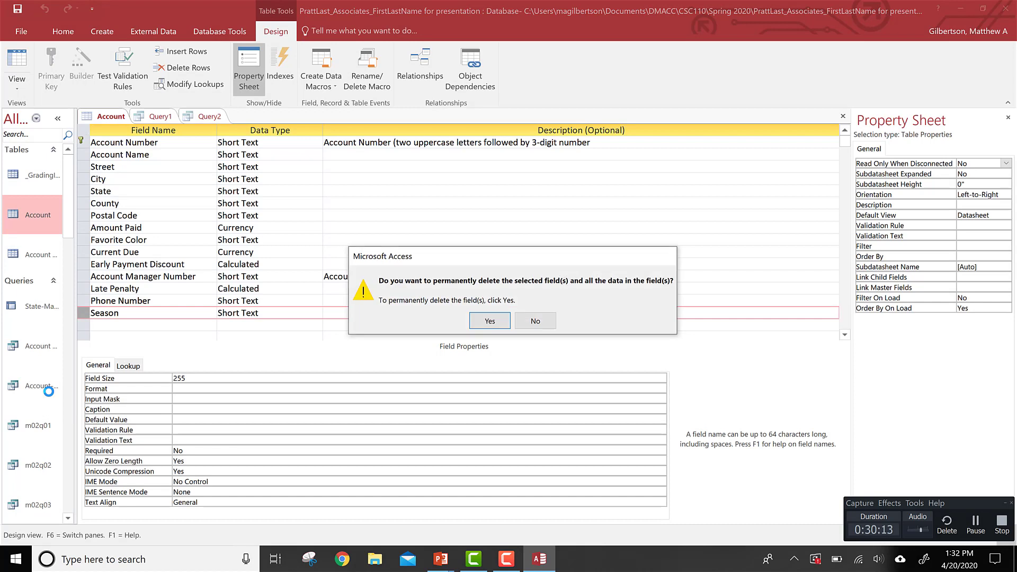
{"action": "key", "text": "Return"}
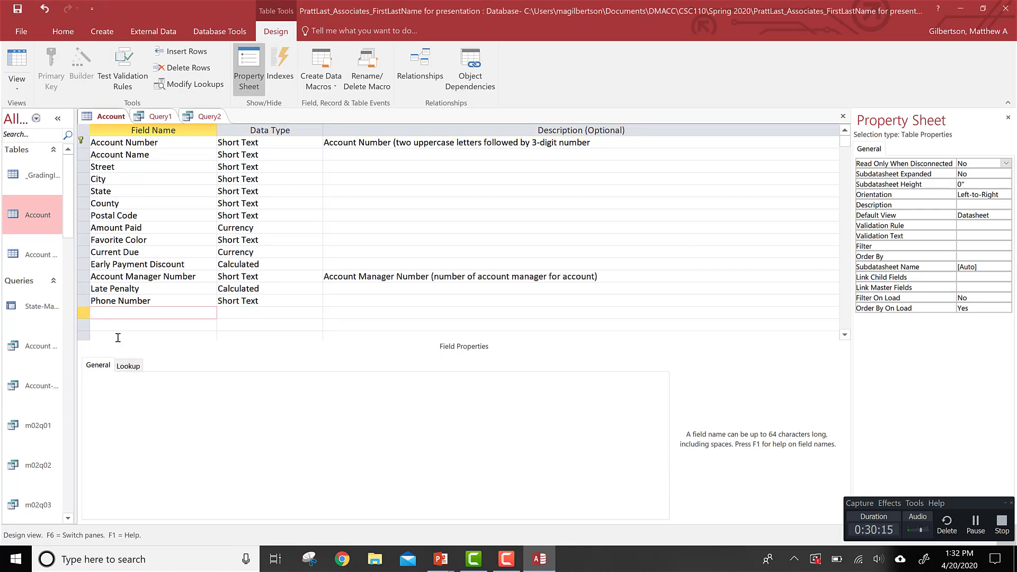
Add a Season field after Phone Number and start the Lookup Wizard for it with manually entered values.
{"action": "type", "text": "Season"}
{"action": "key", "text": "Tab"}
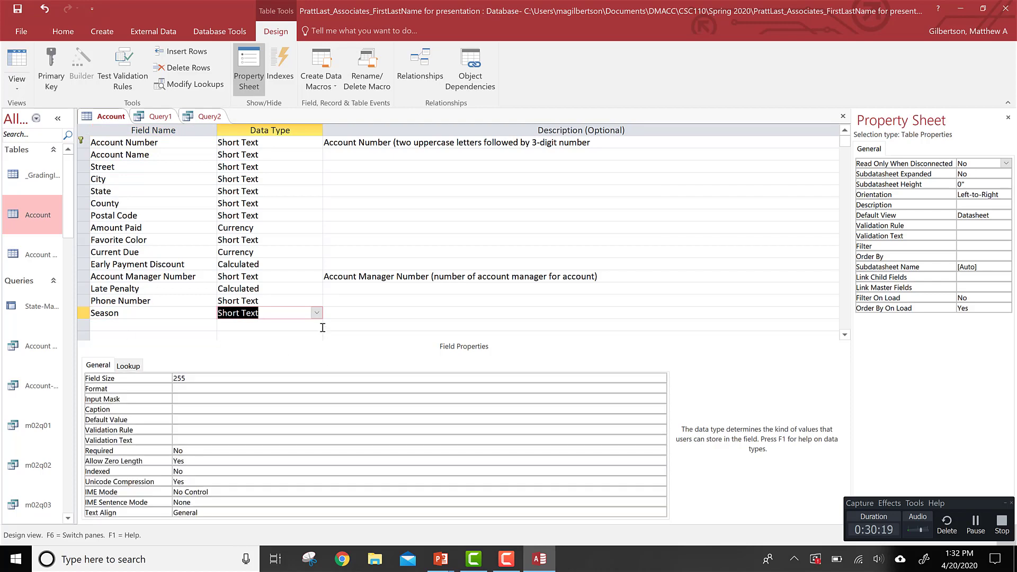
{"action": "left_click", "coordinate": [316, 312]}
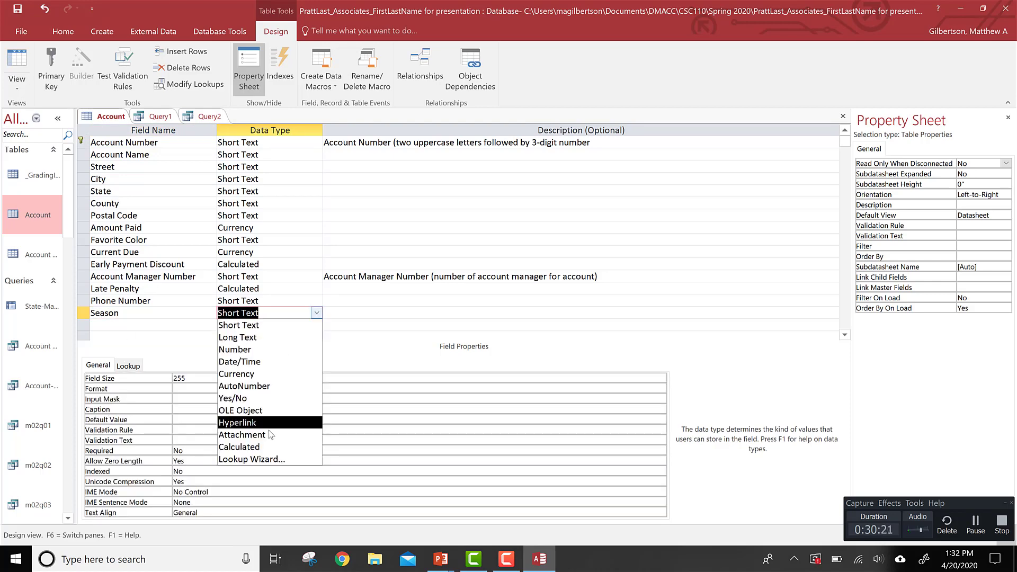
{"action": "left_click", "coordinate": [262, 460]}
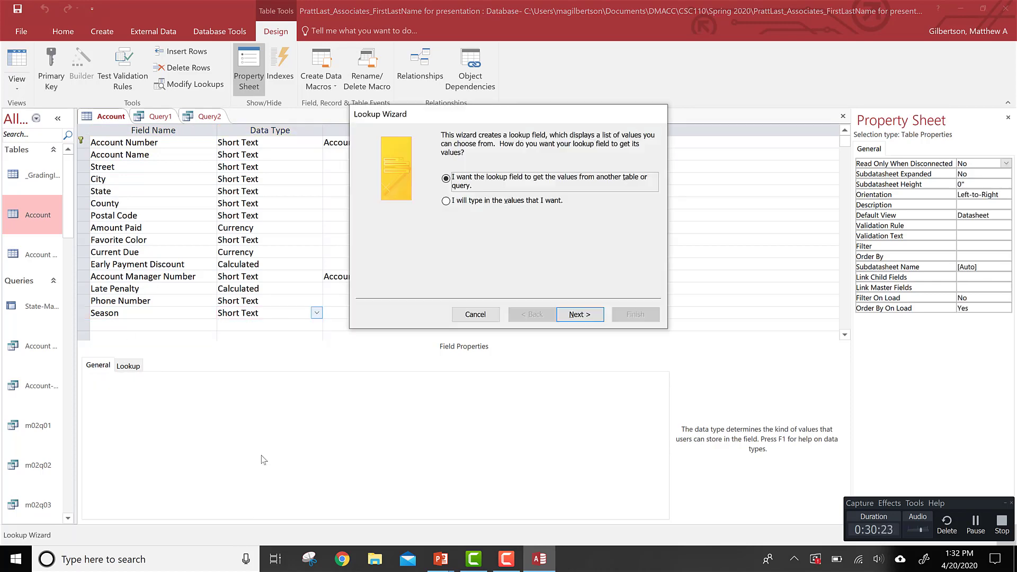
{"action": "left_click", "coordinate": [446, 202]}
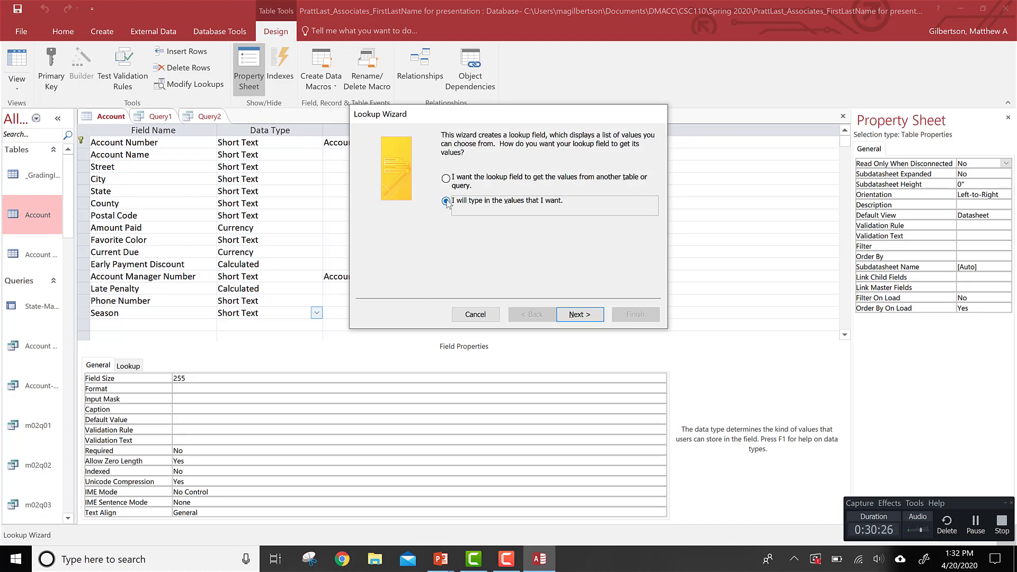
{"action": "left_click", "coordinate": [568, 316]}
Enter WIN, SPR, SUM and FAL as the Season lookup values in one column, and proceed to the wizard's final page.
{"action": "left_click", "coordinate": [399, 211]}
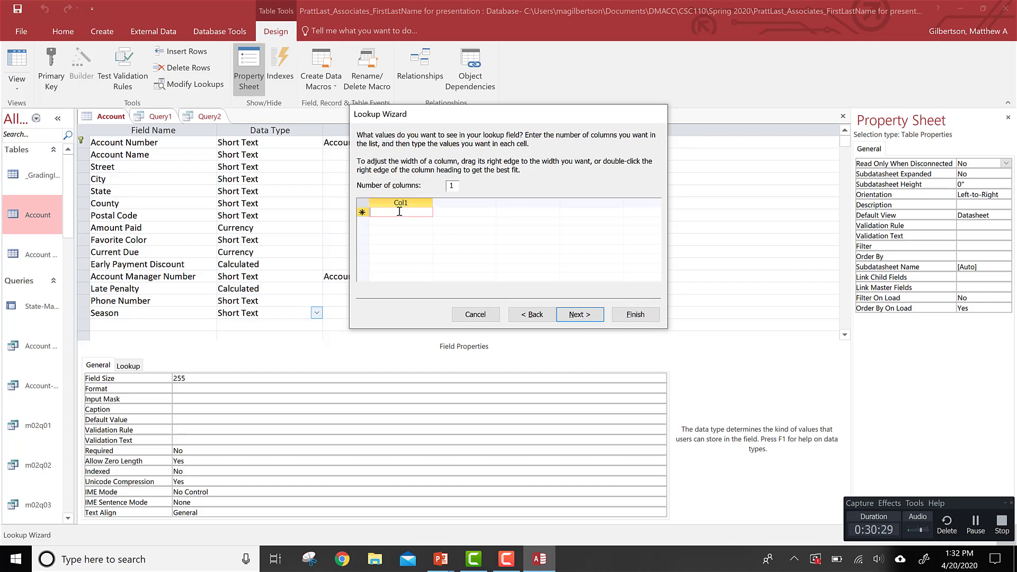
{"action": "type", "text": "WIN"}
{"action": "key", "text": "Return"}
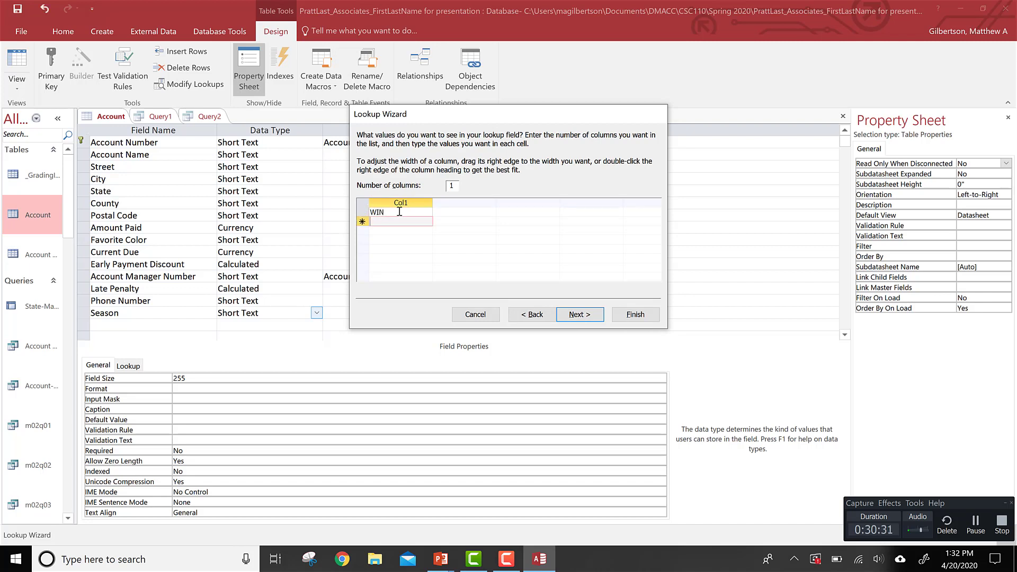
{"action": "type", "text": "SPR"}
{"action": "key", "text": "Return"}
{"action": "type", "text": "SUM"}
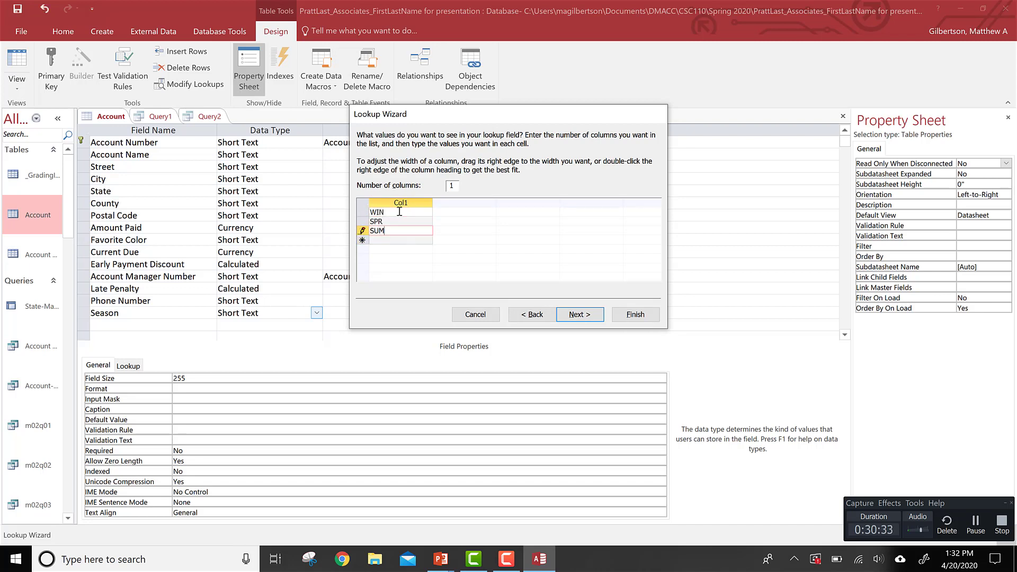
{"action": "key", "text": "Return"}
{"action": "type", "text": "FA"}
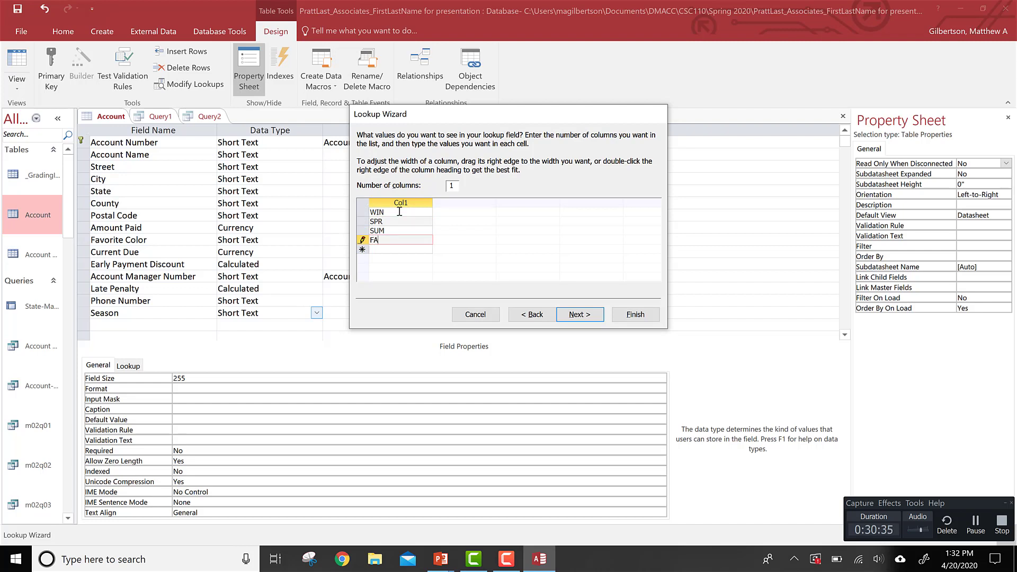
{"action": "type", "text": "L"}
{"action": "left_click", "coordinate": [569, 314]}
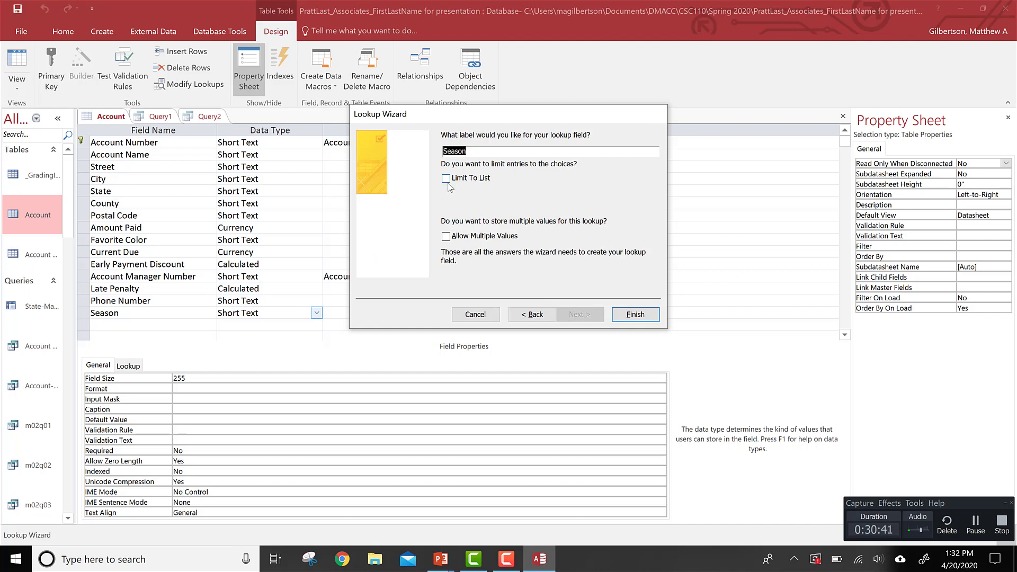
Limit the Season lookup to the list, allow multiple values, and finish the wizard.
{"action": "left_click", "coordinate": [447, 180]}
{"action": "left_click", "coordinate": [445, 237]}
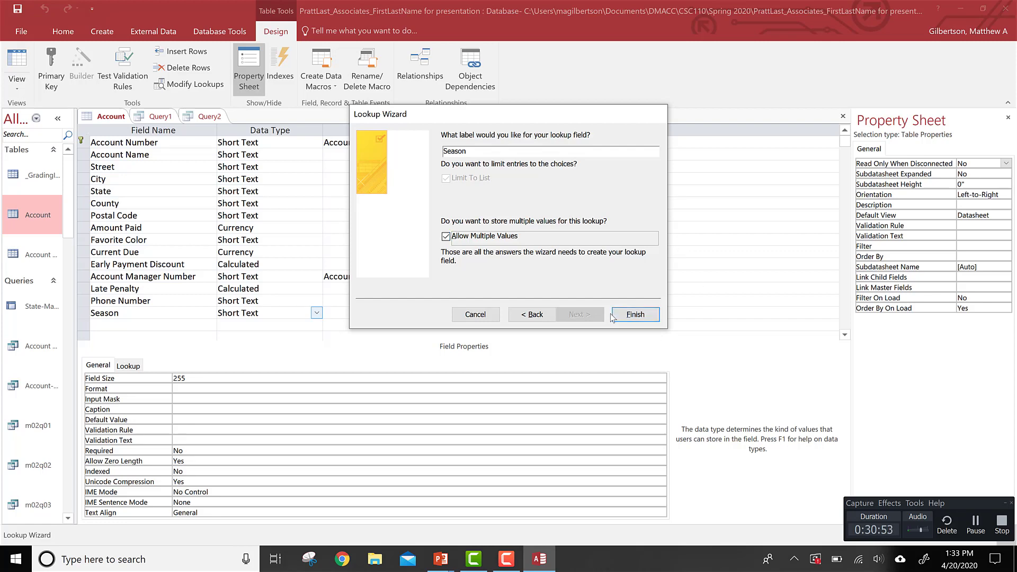
{"action": "left_click", "coordinate": [623, 317]}
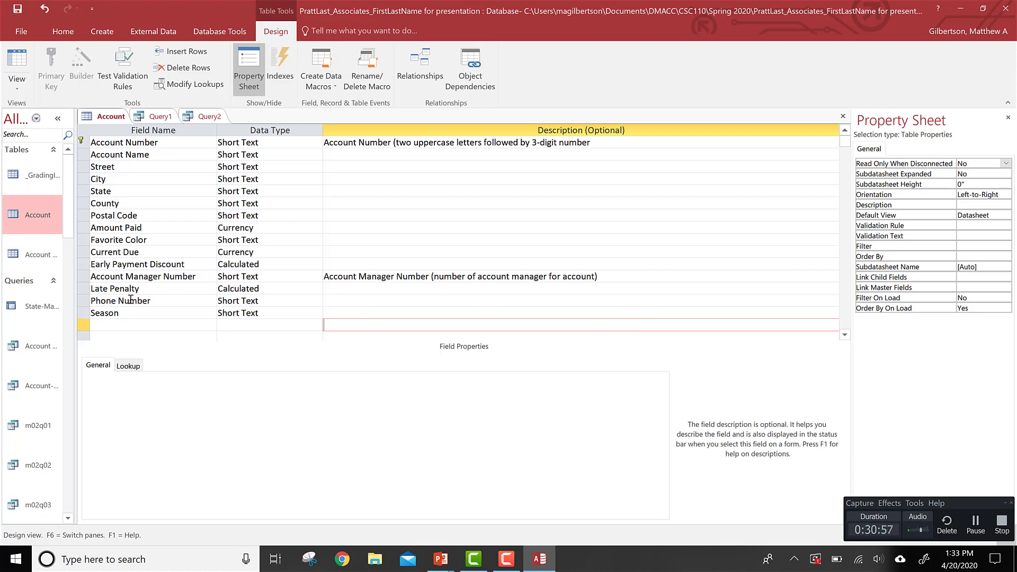
Select the Season field, save the Account table design, and return to the datasheet.
{"action": "left_click", "coordinate": [121, 317]}
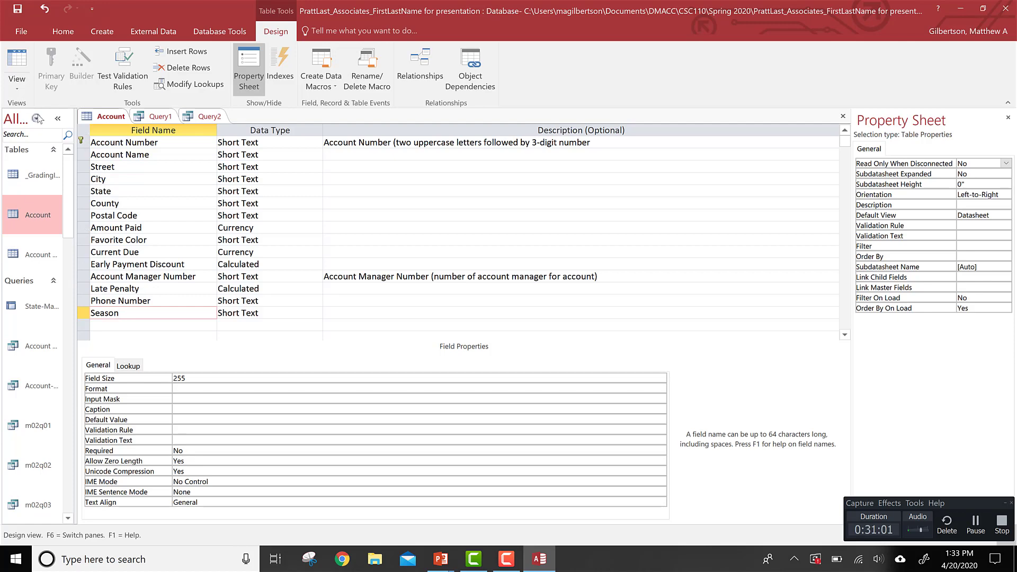
{"action": "left_click", "coordinate": [8, 58]}
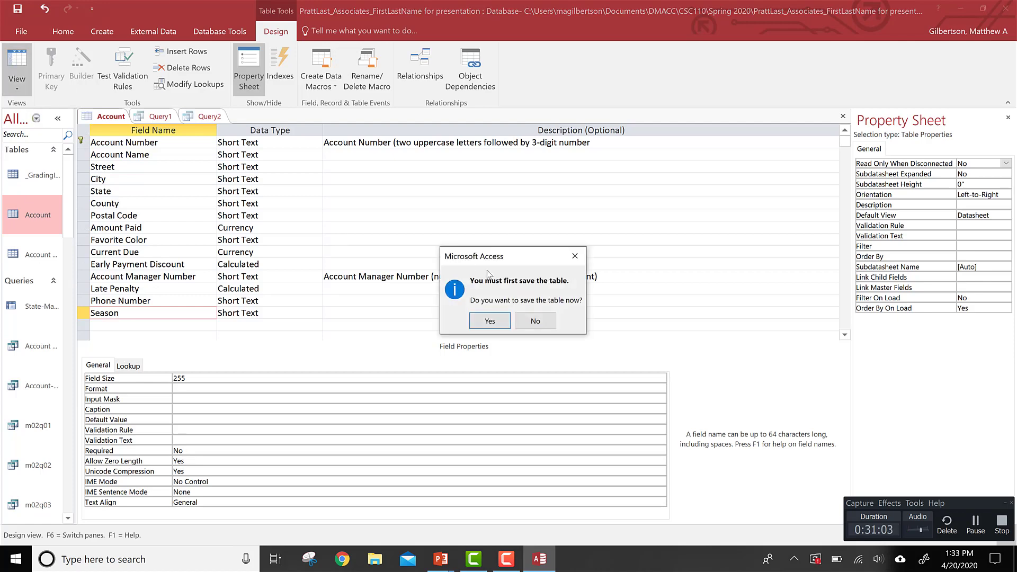
{"action": "left_click", "coordinate": [490, 321]}
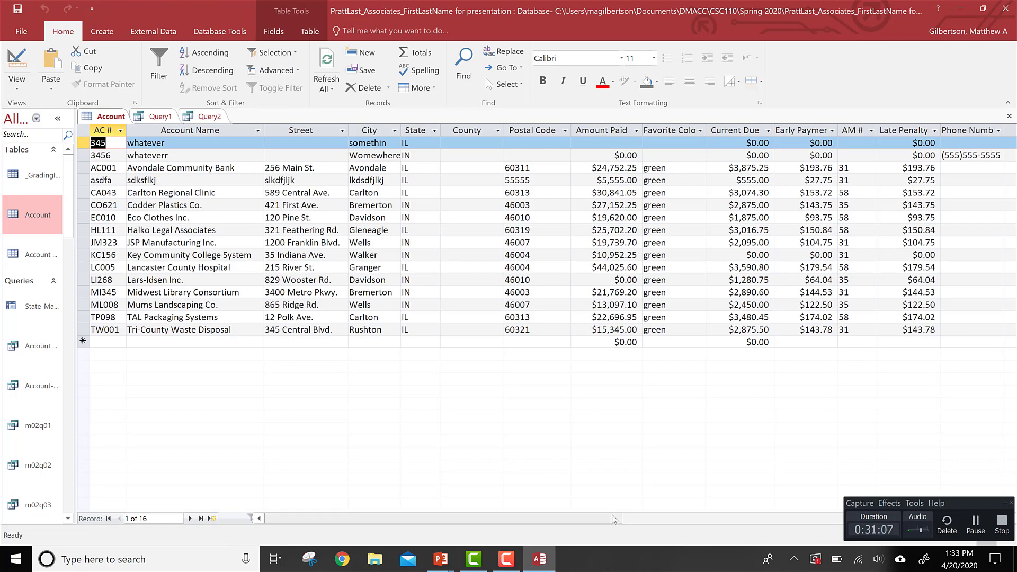
Assign WIN, SPR and SUM to the Season field of the second record.
{"action": "left_click_drag", "start_coordinate": [624, 517], "coordinate": [683, 518]}
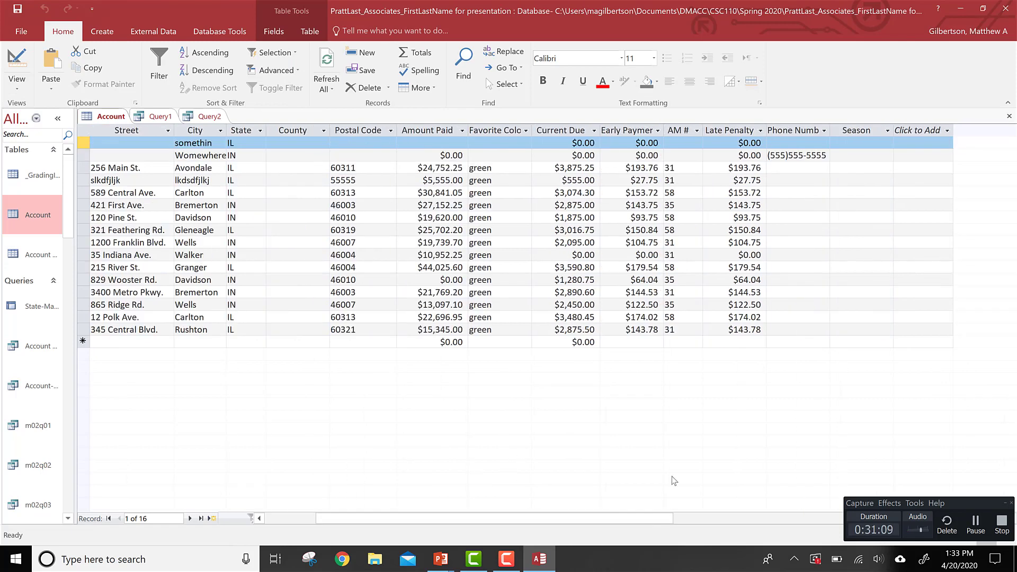
{"action": "left_click", "coordinate": [878, 155]}
{"action": "left_click", "coordinate": [887, 156]}
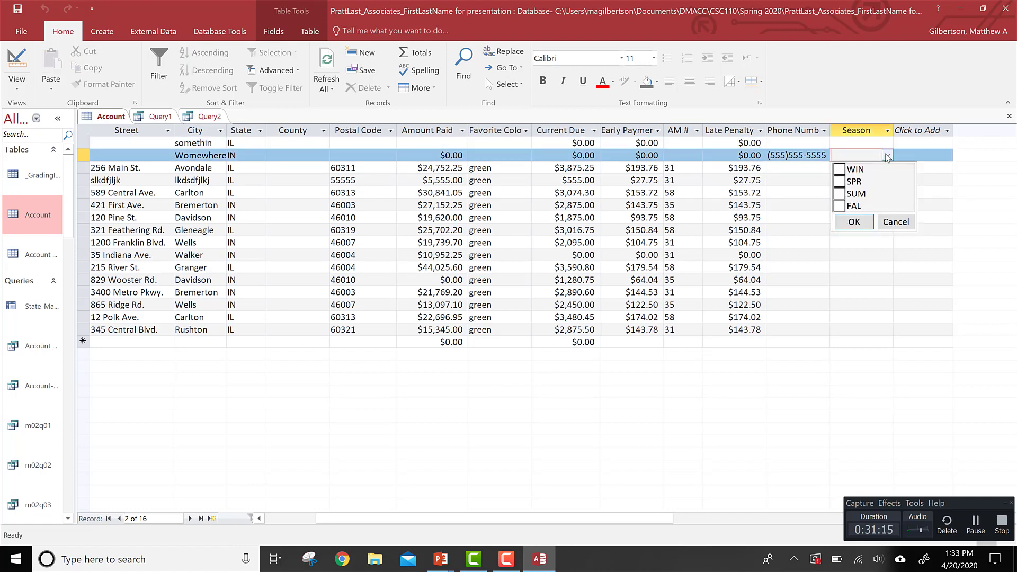
{"action": "left_click", "coordinate": [839, 169]}
{"action": "left_click", "coordinate": [839, 181]}
{"action": "left_click", "coordinate": [840, 194]}
{"action": "left_click", "coordinate": [853, 222]}
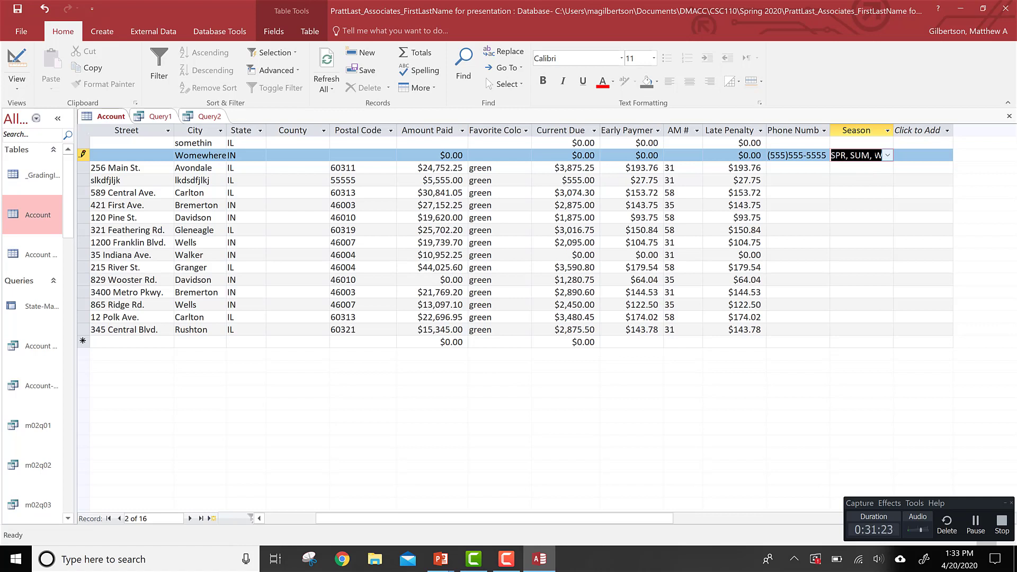
Assign SPR, SUM and FAL to the Season field of the Avondale record at 256 Main St.
{"action": "left_click", "coordinate": [865, 169]}
{"action": "left_click", "coordinate": [887, 168]}
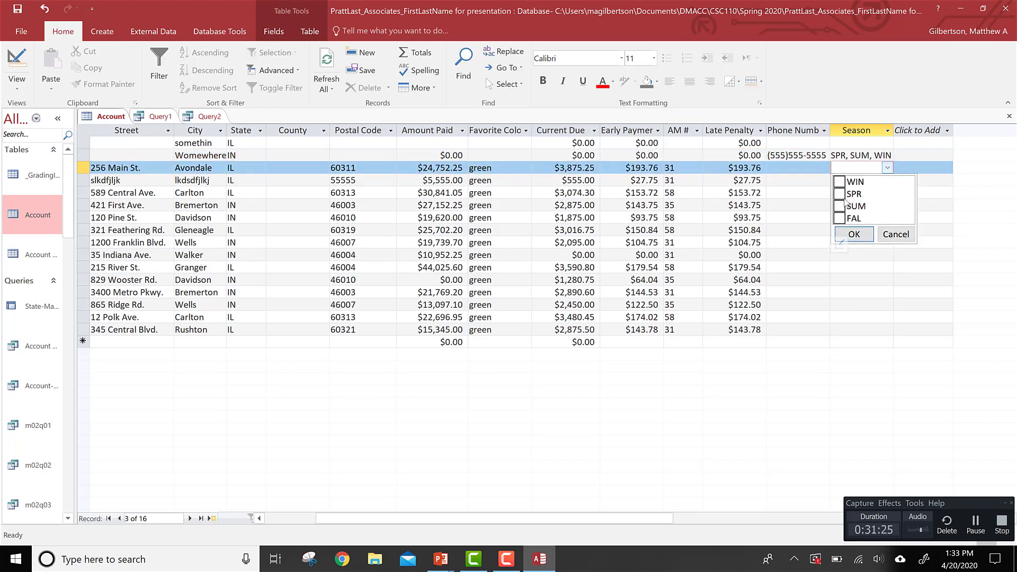
{"action": "left_click", "coordinate": [839, 194]}
{"action": "left_click", "coordinate": [839, 206]}
{"action": "left_click", "coordinate": [839, 219]}
{"action": "left_click", "coordinate": [854, 234]}
Assign WIN to the Season field of the fourth record, the one with street slkdfjljk.
{"action": "left_click", "coordinate": [890, 183]}
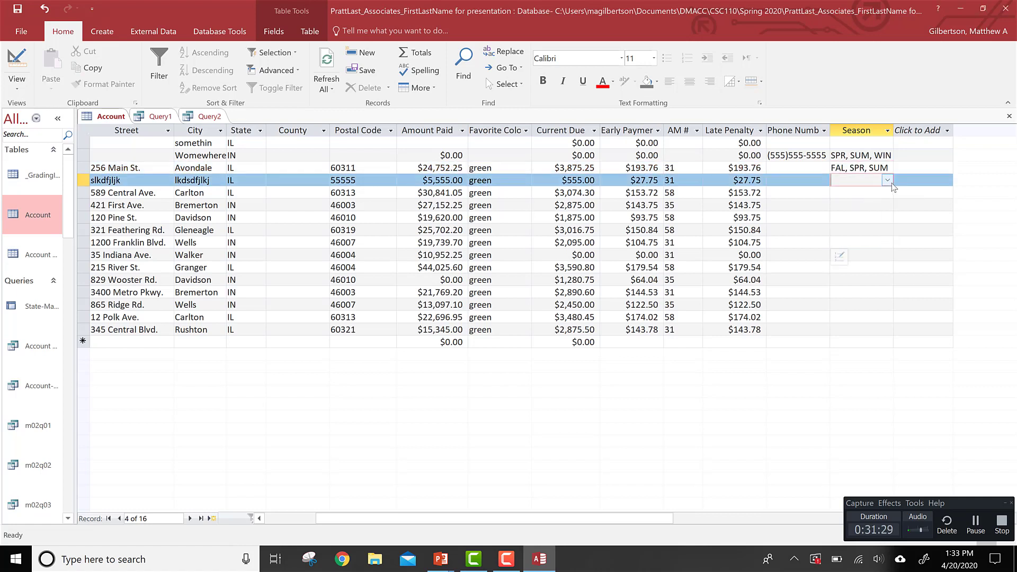
{"action": "left_click", "coordinate": [889, 180]}
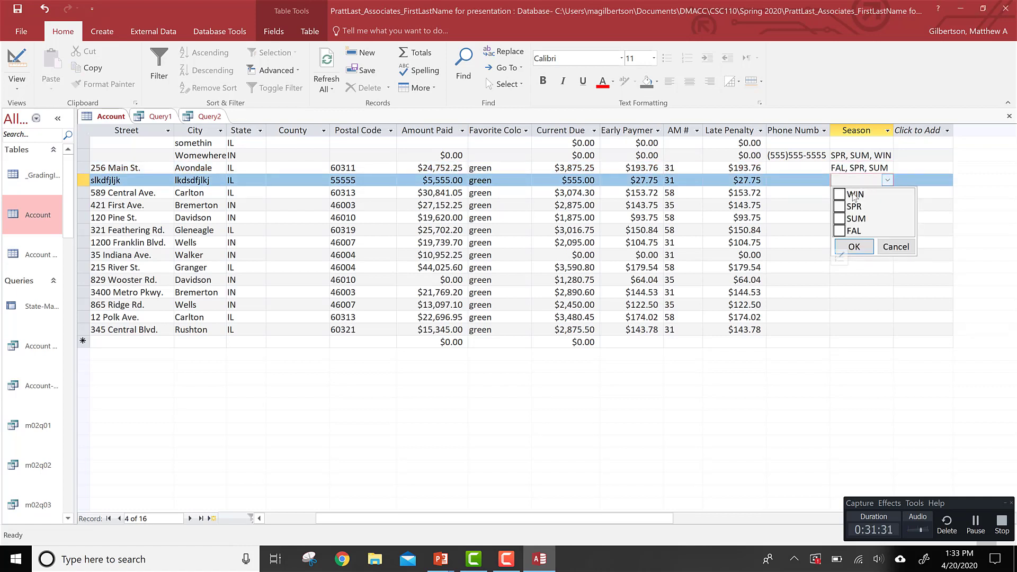
{"action": "left_click", "coordinate": [853, 194]}
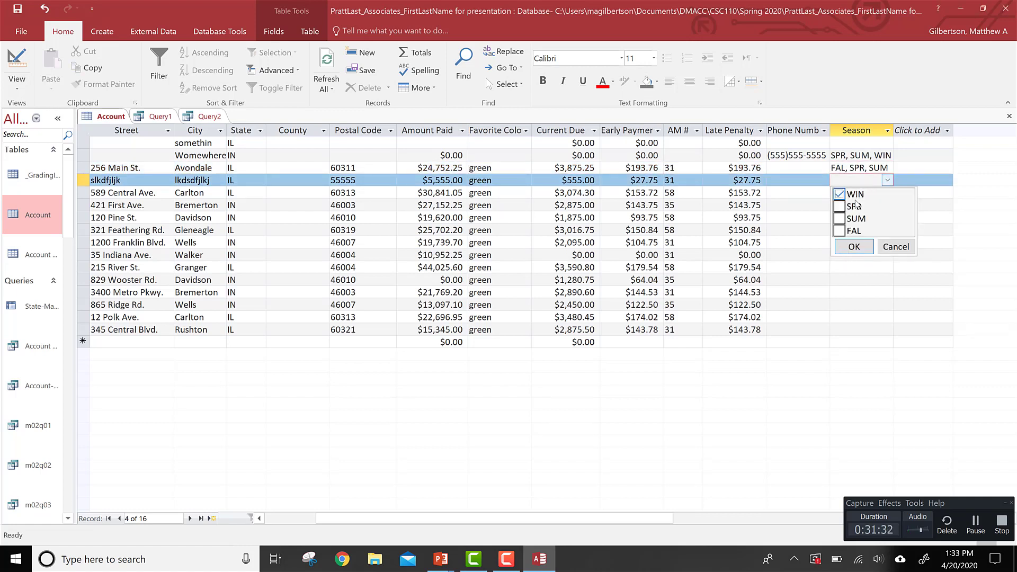
{"action": "left_click", "coordinate": [854, 248]}
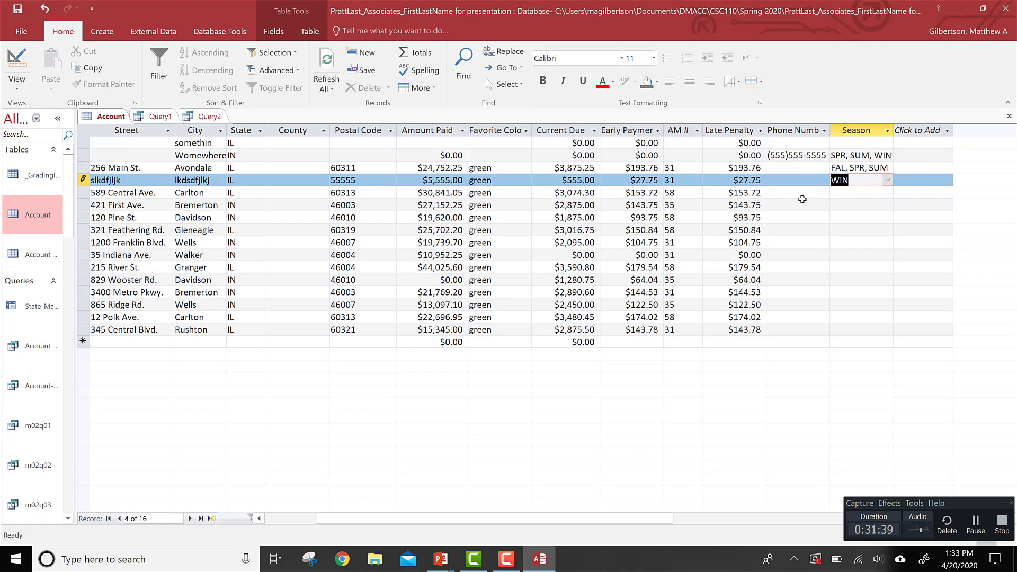
Switch to the PowerPoint slide show and advance to the slide on updating a form to reflect table changes.
{"action": "key", "text": "alt+Tab"}
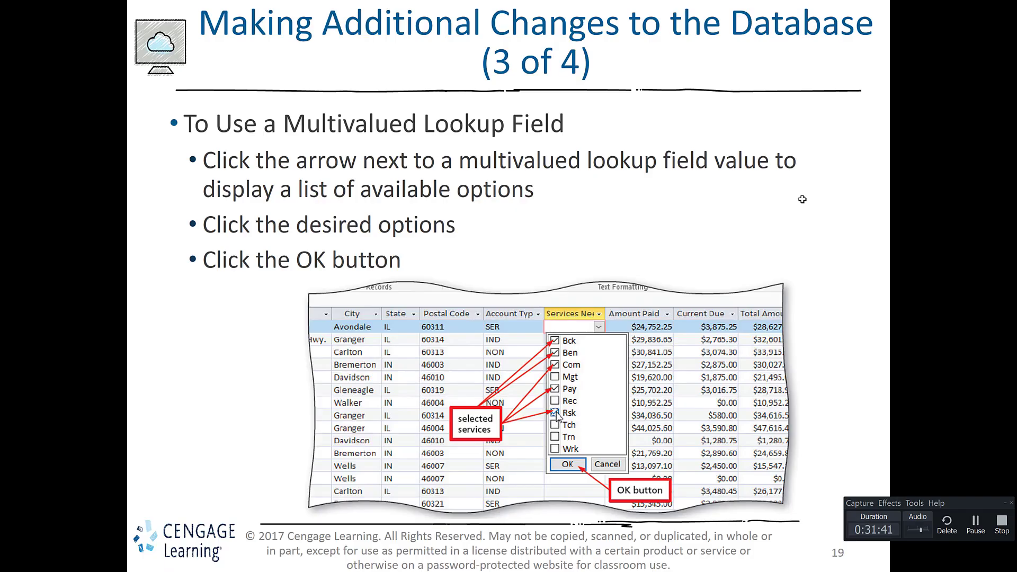
{"action": "key", "text": "Right"}
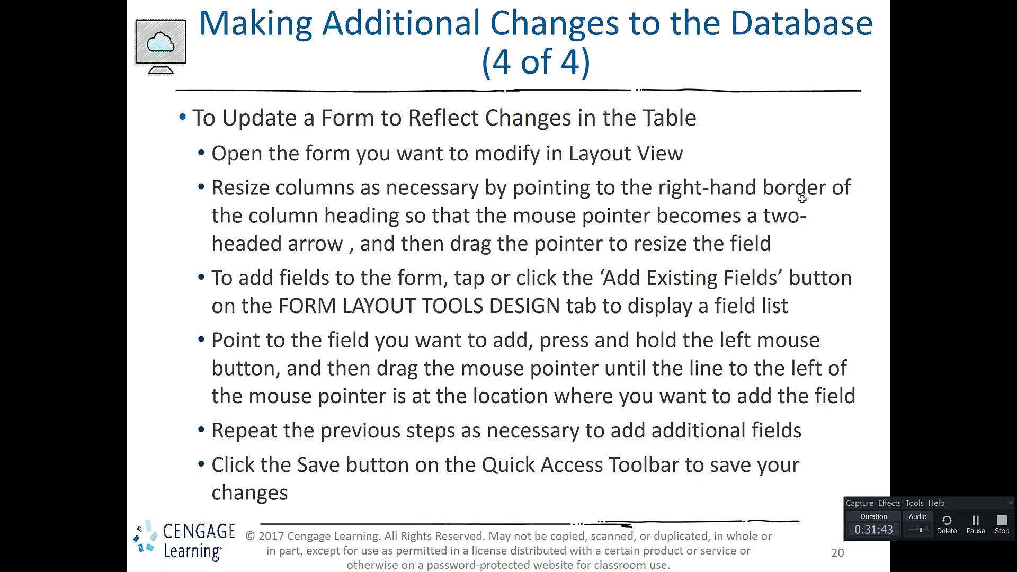
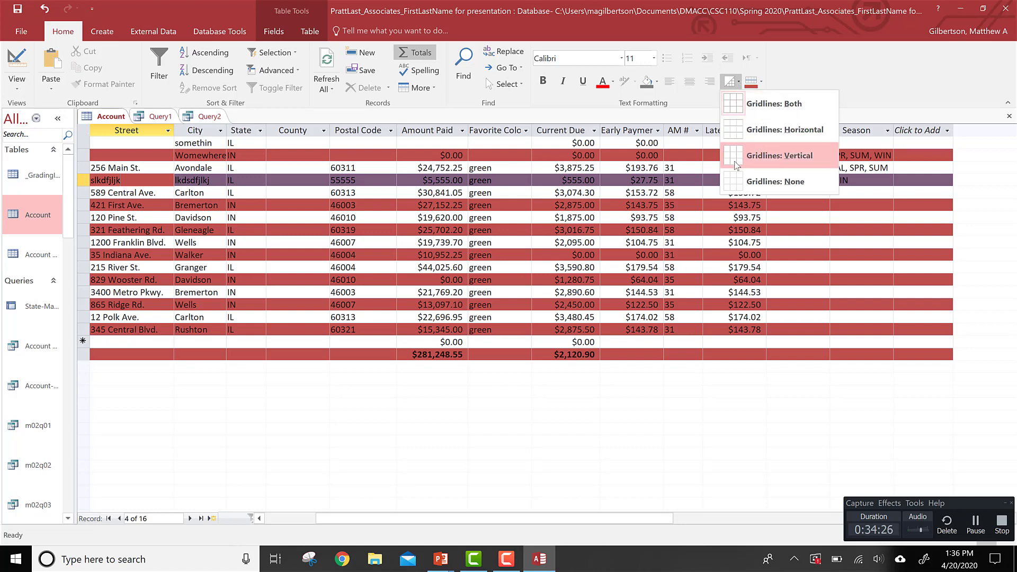
Try vertical-only gridlines on the Account datasheet and return to showing both horizontal and vertical gridlines.
{"action": "left_click", "coordinate": [735, 165]}
{"action": "left_click", "coordinate": [736, 83]}
{"action": "left_click", "coordinate": [739, 104]}
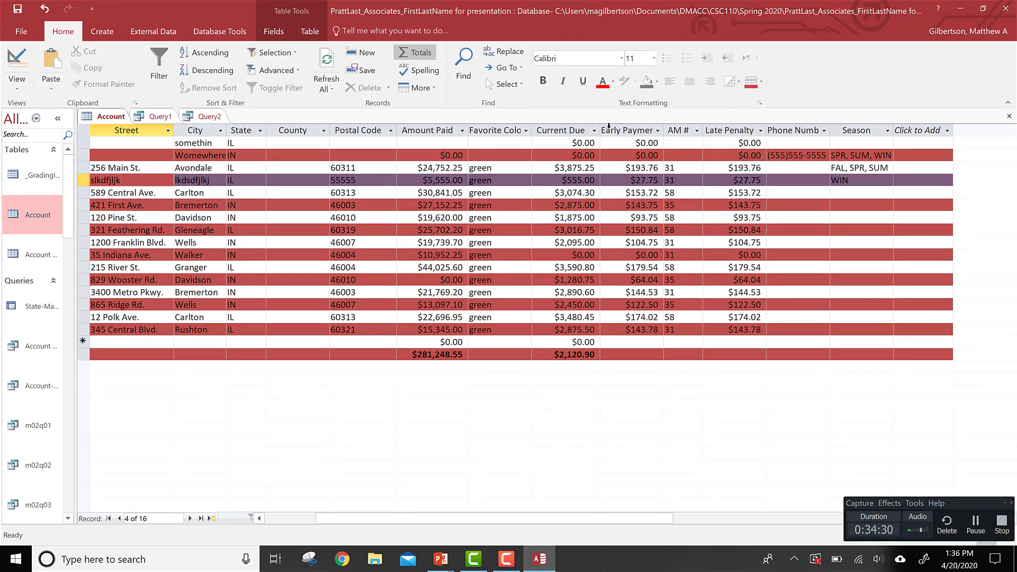
Set the alternate row color of the Account datasheet to yellow and select the County cell of the last record.
{"action": "left_click", "coordinate": [759, 82]}
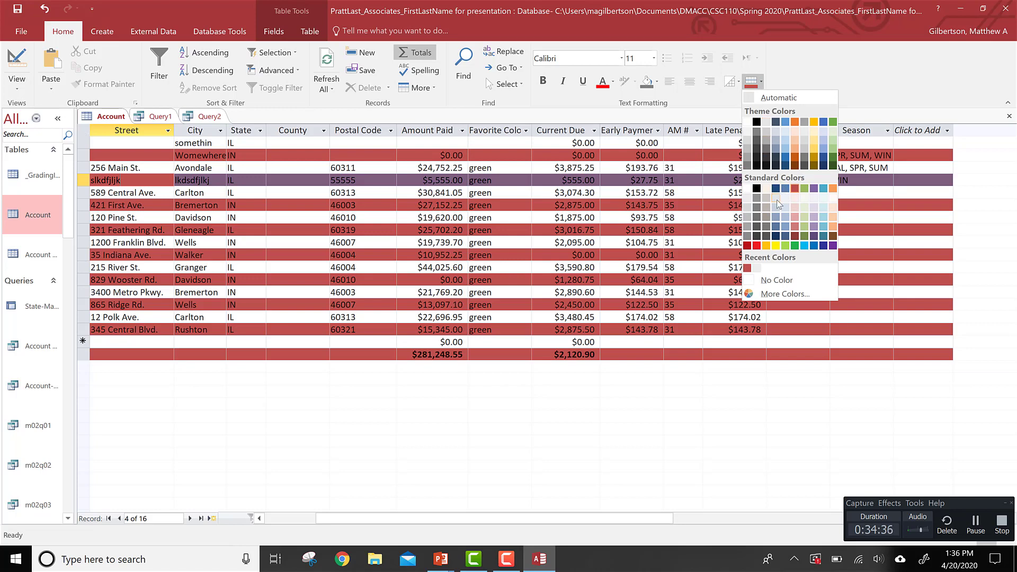
{"action": "left_click", "coordinate": [775, 245]}
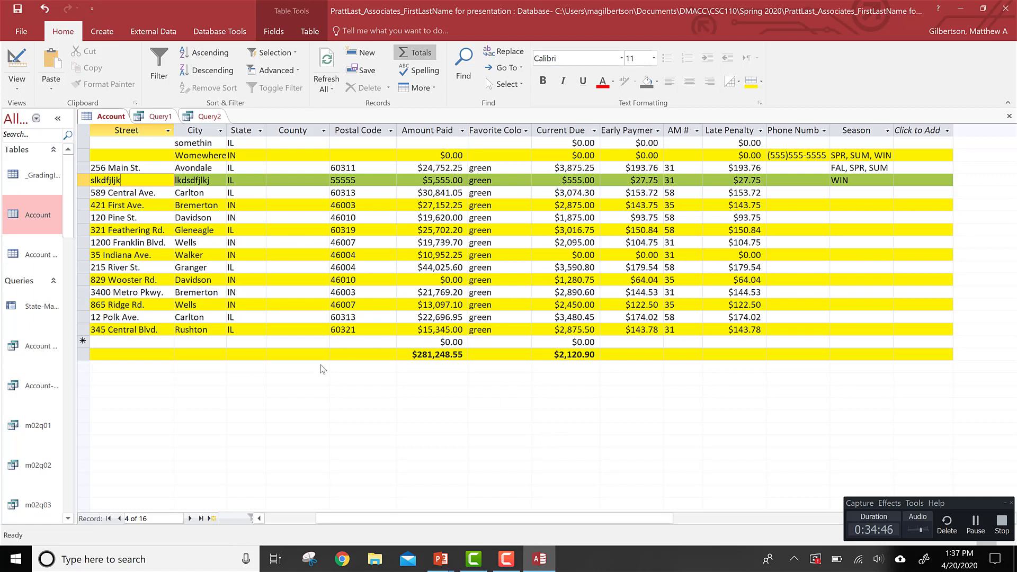
{"action": "left_click", "coordinate": [281, 327]}
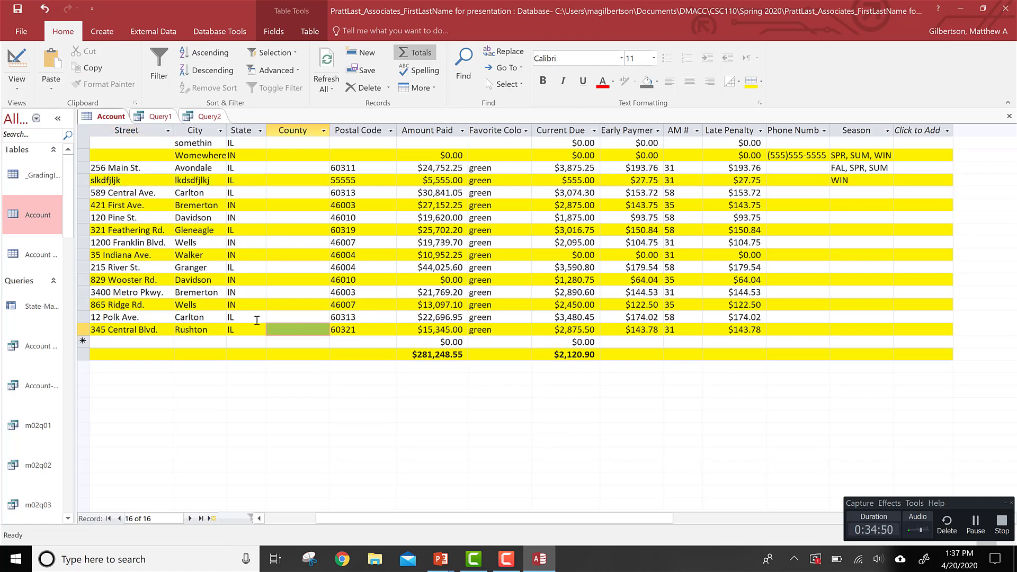
Set the alternate background color to light gray in the Datasheet Formatting settings and apply it.
{"action": "left_click", "coordinate": [760, 103]}
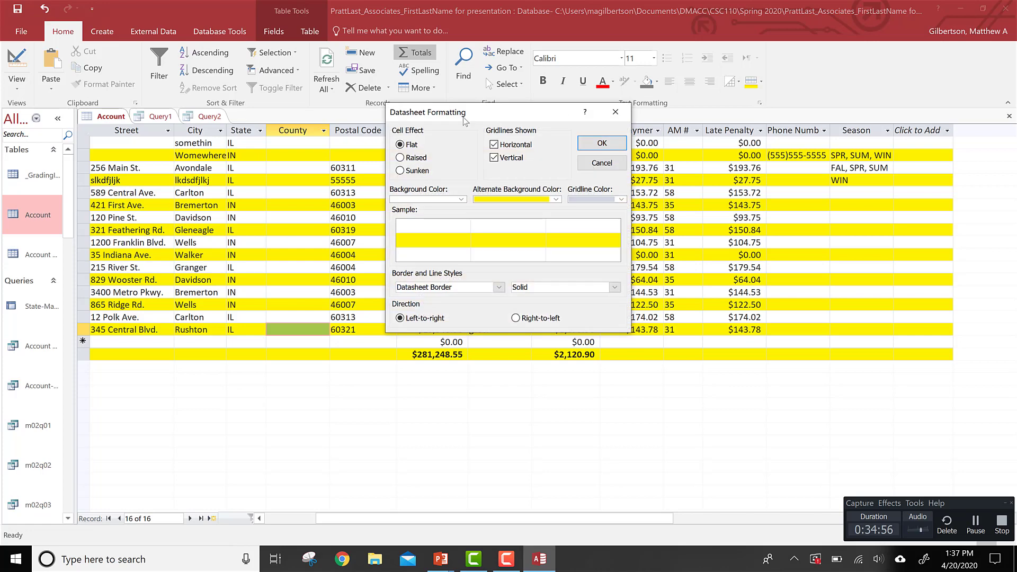
{"action": "left_click", "coordinate": [505, 200]}
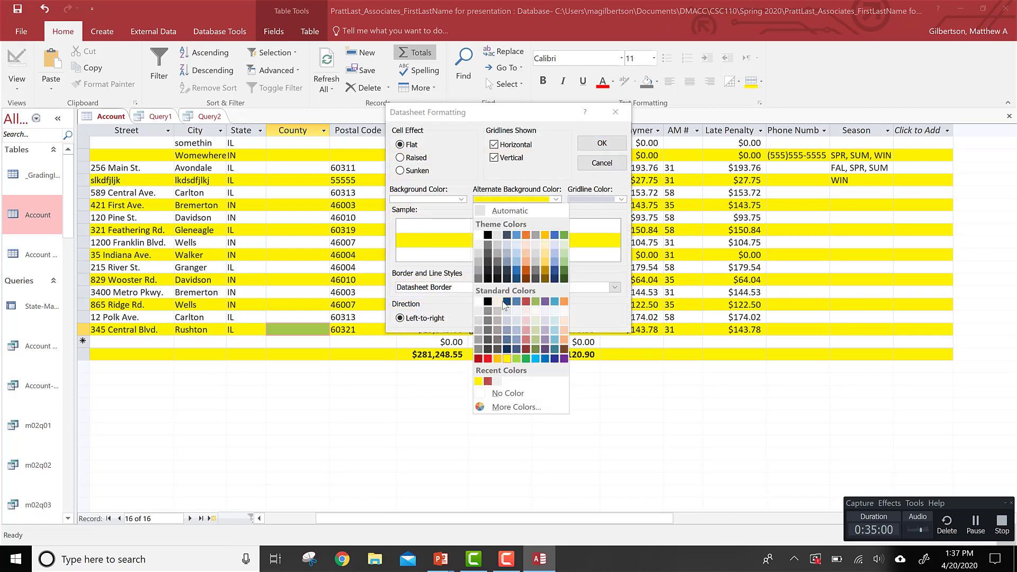
{"action": "left_click", "coordinate": [480, 313]}
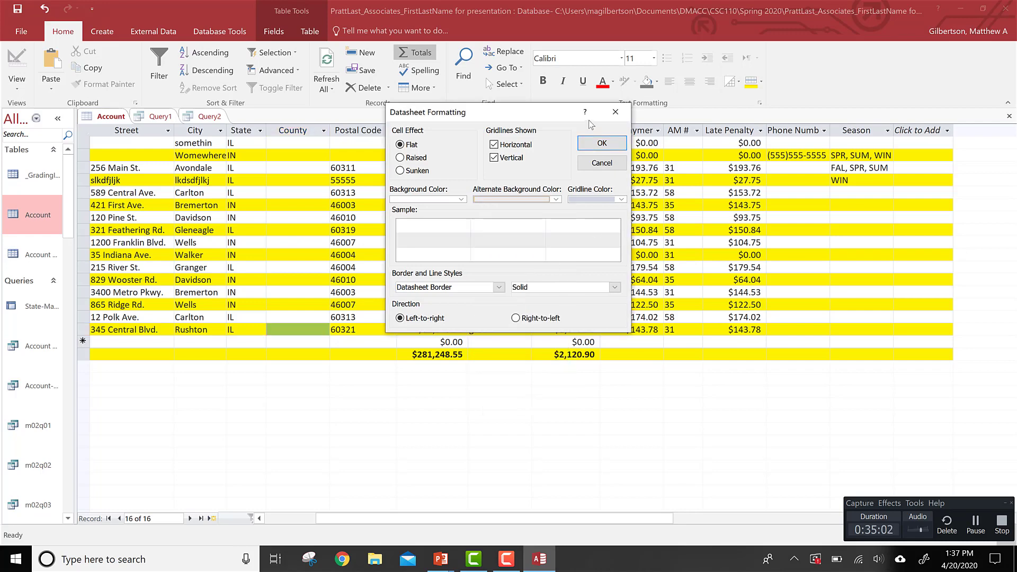
{"action": "left_click", "coordinate": [586, 142]}
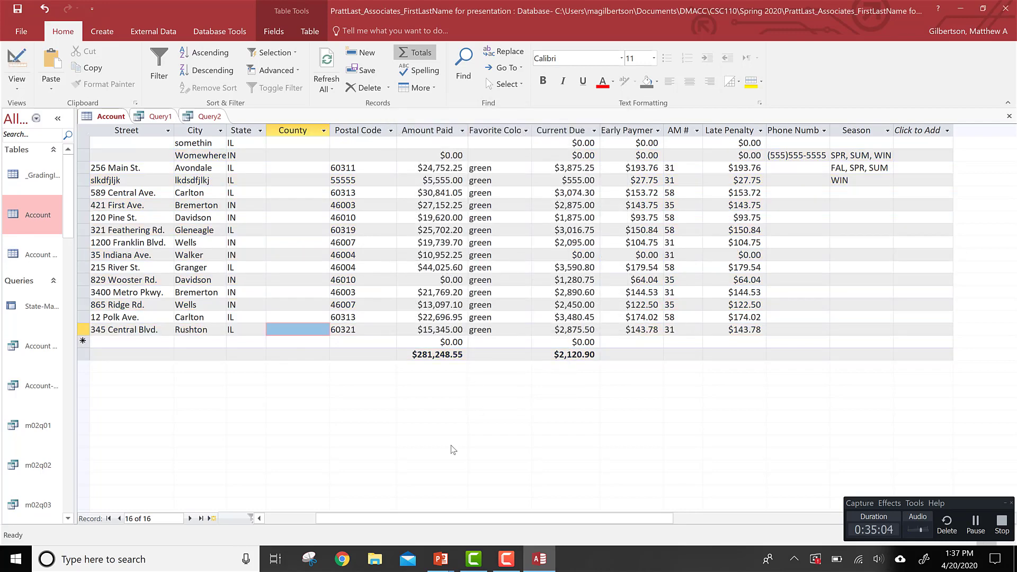
Switch to the PowerPoint slide show, advance to the slide on datasheet colors and font, and return to Access.
{"action": "key", "text": "alt+Tab"}
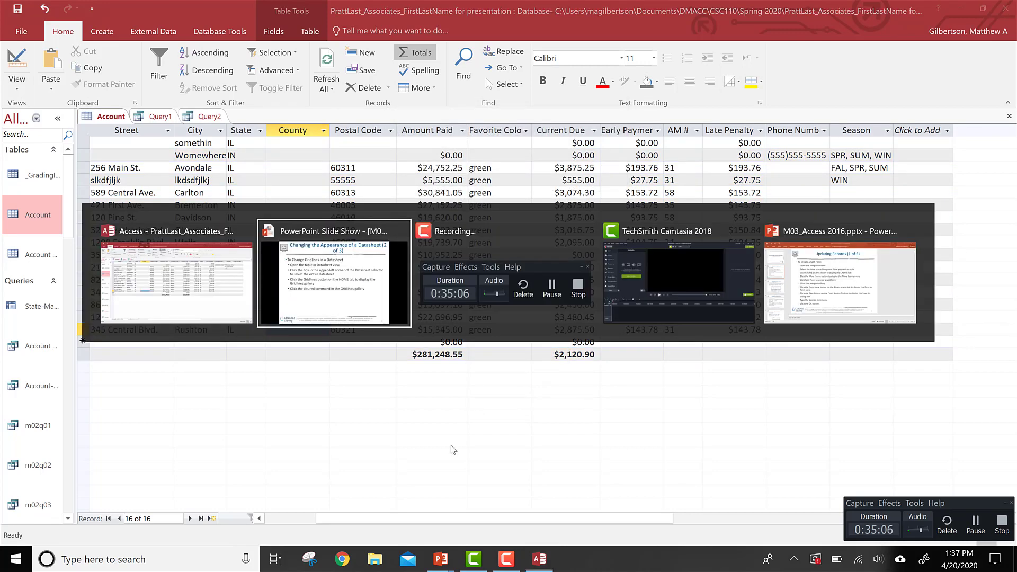
{"action": "key", "text": "Right"}
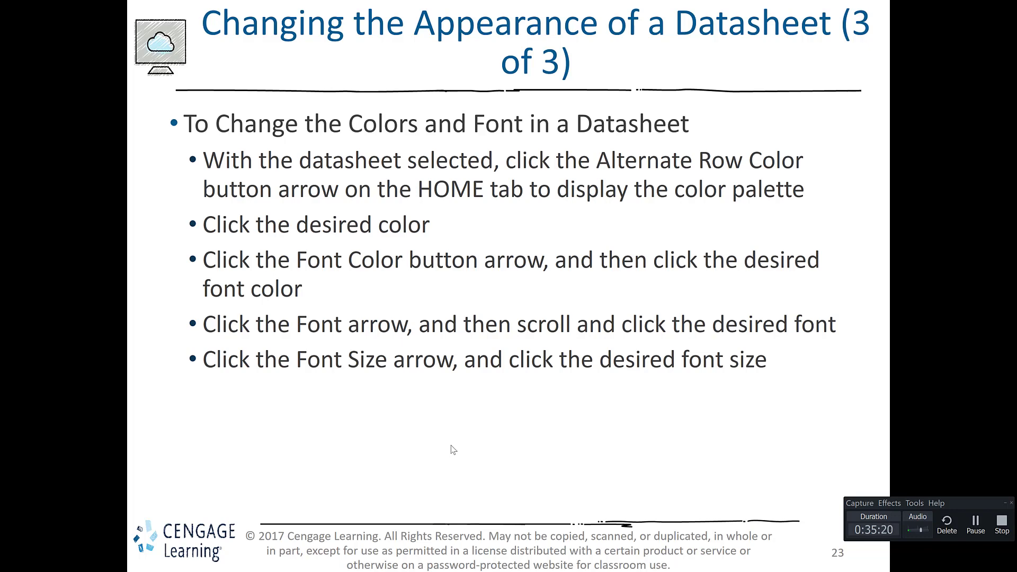
{"action": "key", "text": "alt+Tab"}
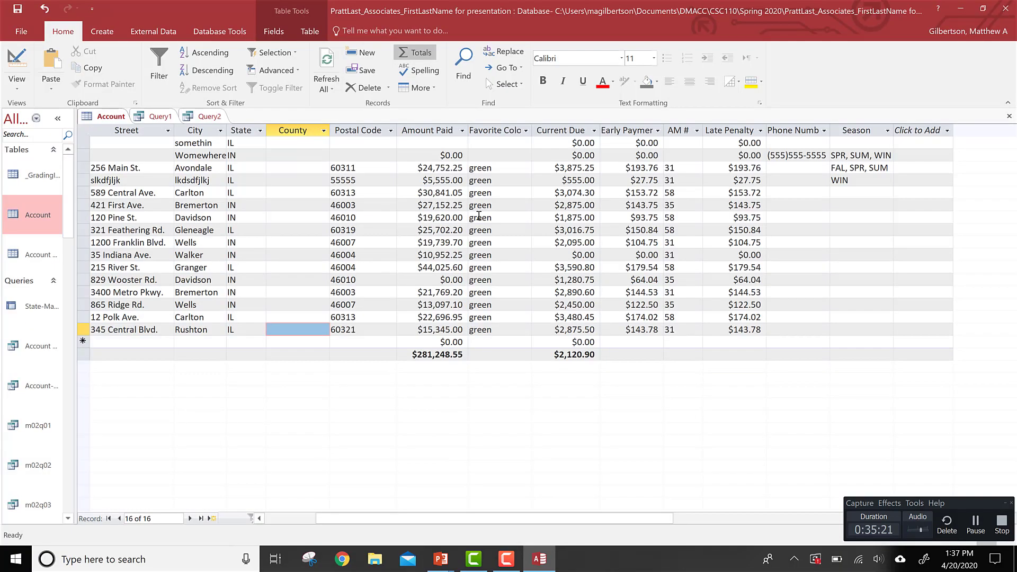
Apply a red font color to the Account datasheet and change it back to black.
{"action": "left_click", "coordinate": [602, 82]}
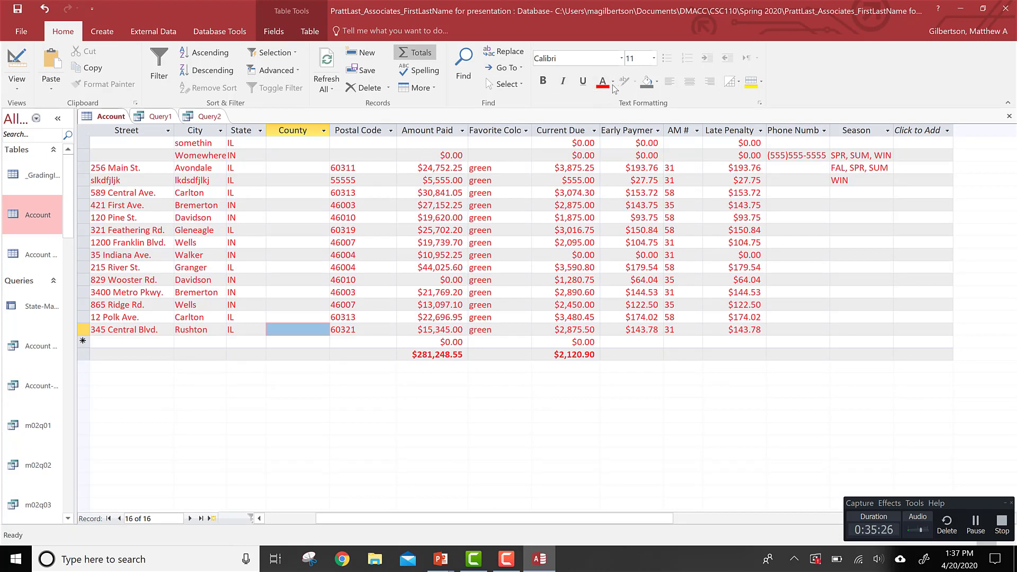
{"action": "left_click", "coordinate": [613, 88]}
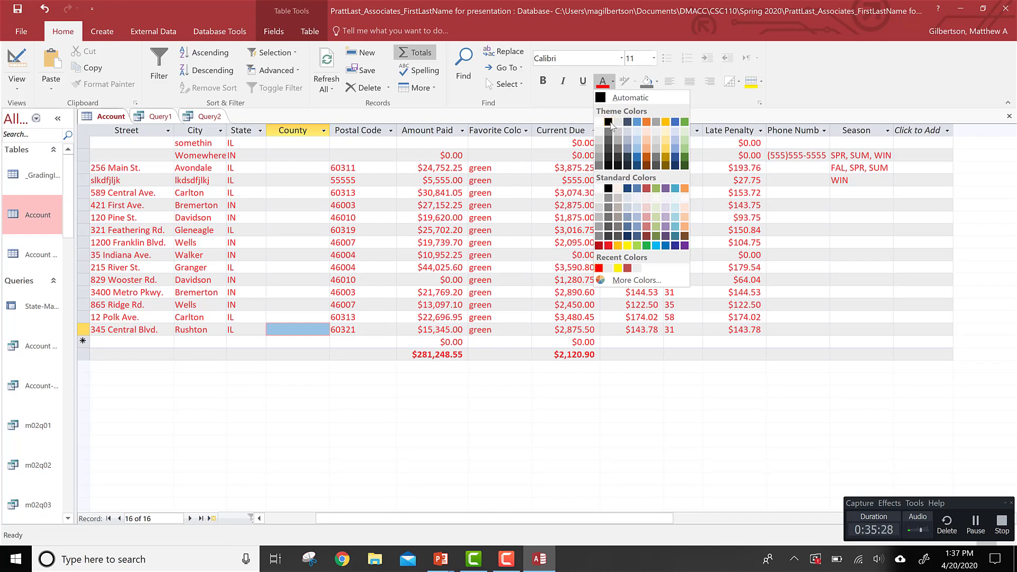
{"action": "left_click", "coordinate": [611, 125]}
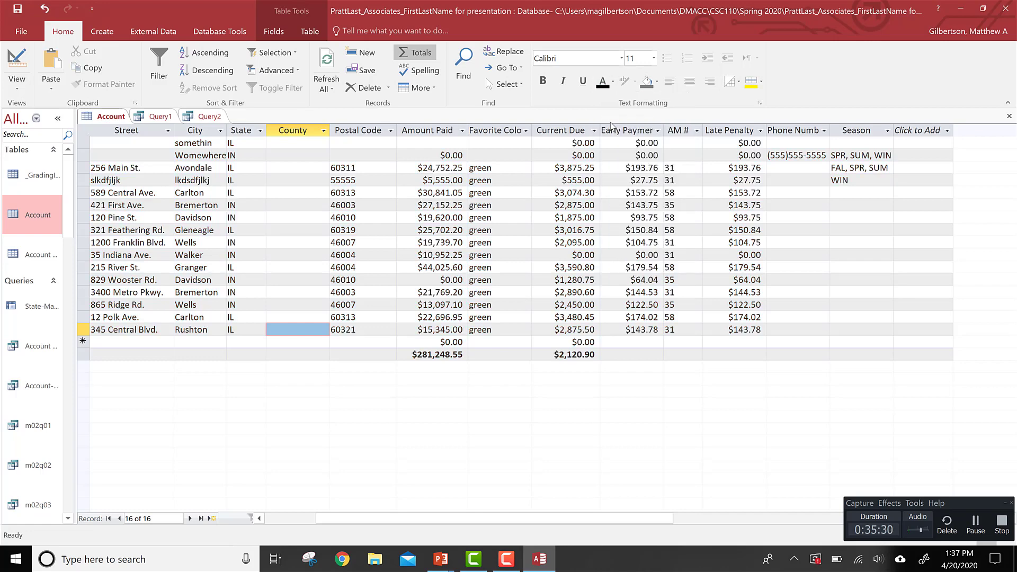
Try a light gray background color on the Account datasheet and change it back to white.
{"action": "left_click", "coordinate": [656, 83]}
{"action": "left_click", "coordinate": [644, 132]}
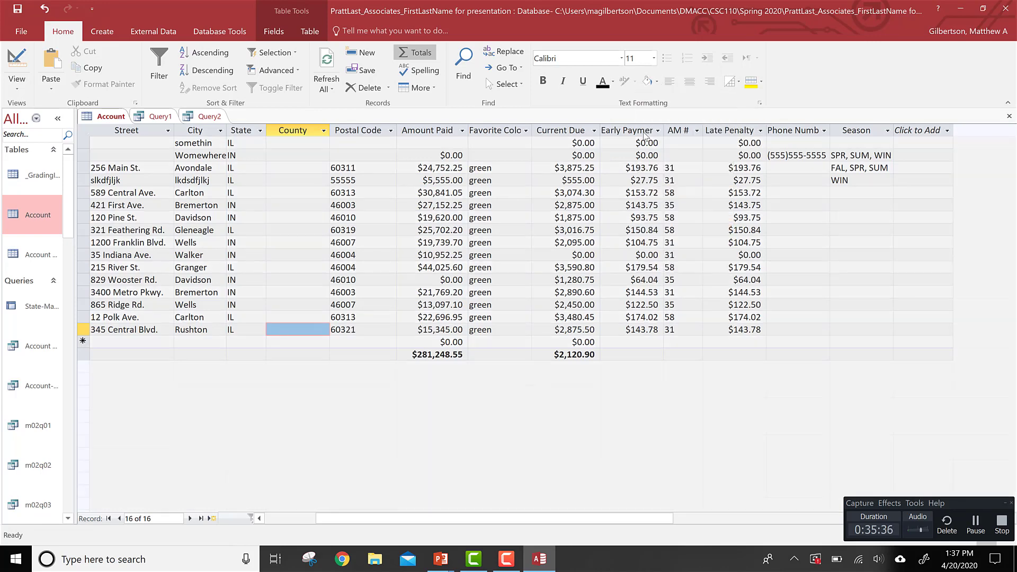
{"action": "left_click", "coordinate": [656, 83]}
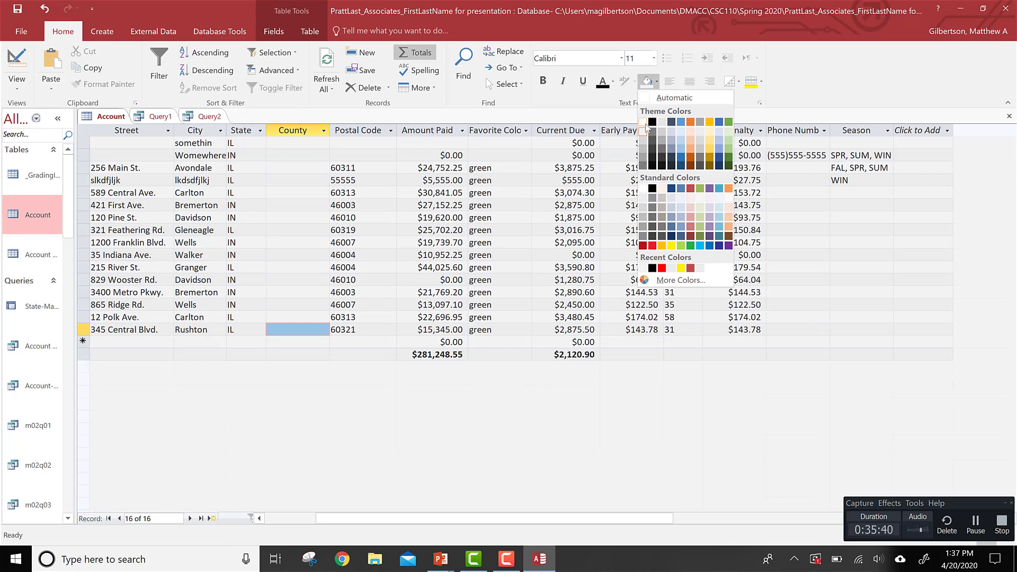
{"action": "left_click", "coordinate": [646, 126]}
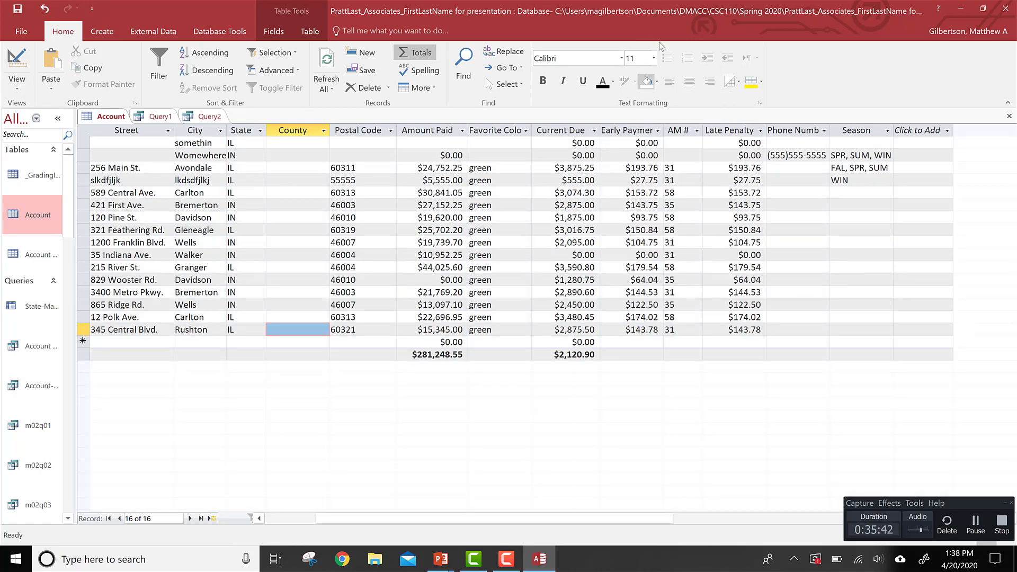
{"action": "left_click", "coordinate": [621, 58]}
Switch to the PowerPoint slide show, advance to the slide on multivalued fields in queries, and return to Access.
{"action": "key", "text": "alt+Tab"}
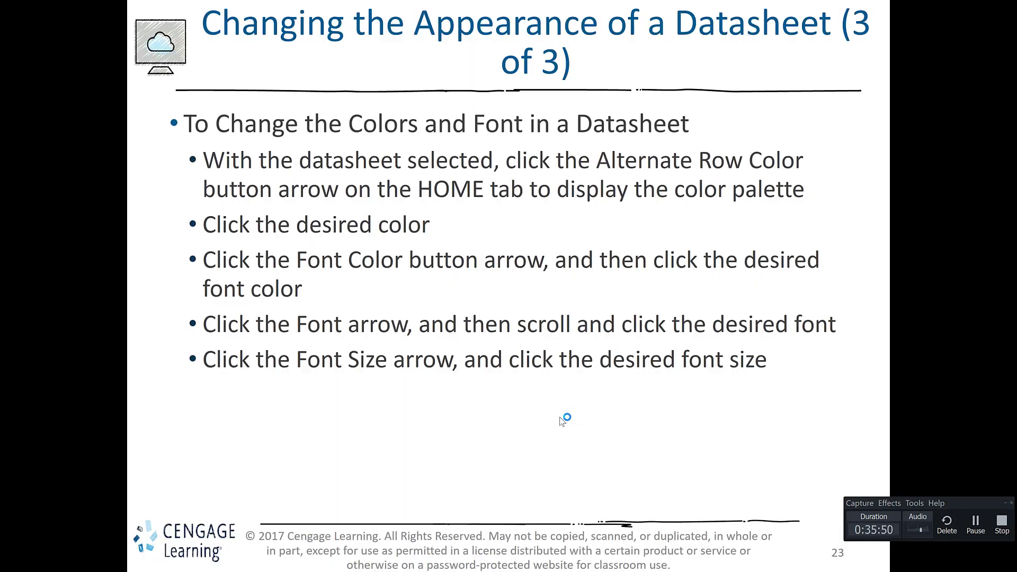
{"action": "key", "text": "Right"}
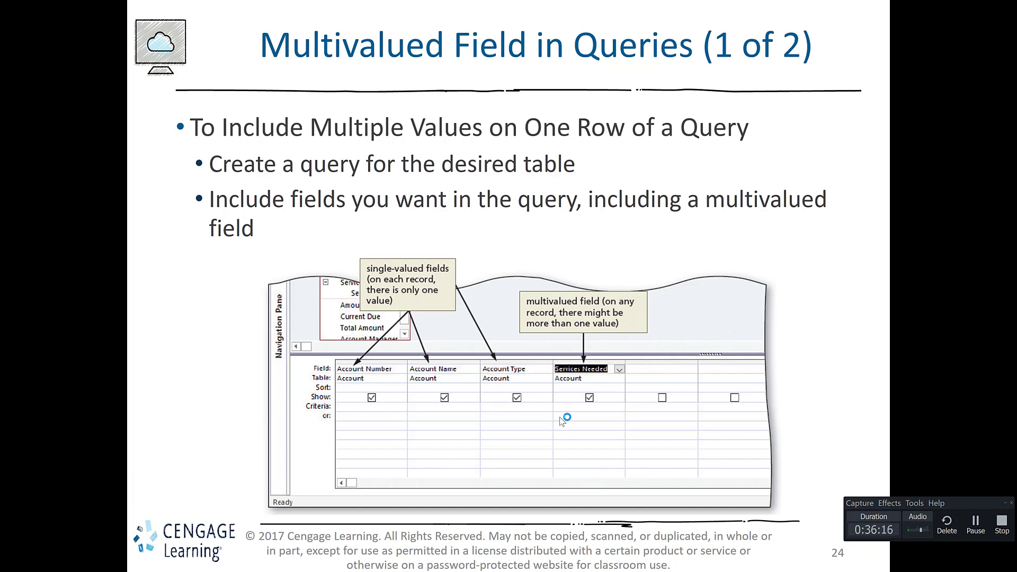
{"action": "key", "text": "alt+Tab"}
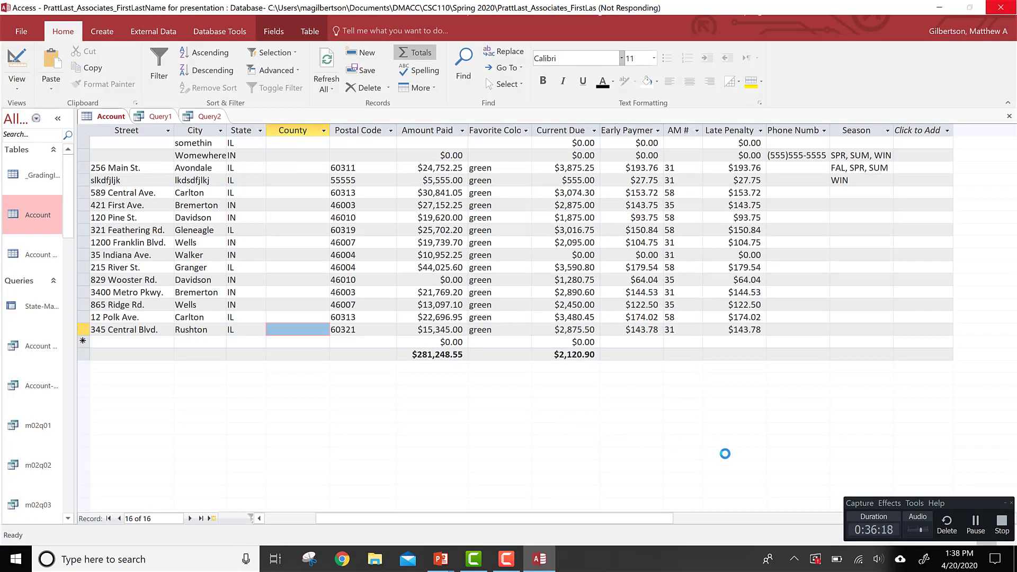
{"action": "left_click", "coordinate": [973, 527]}
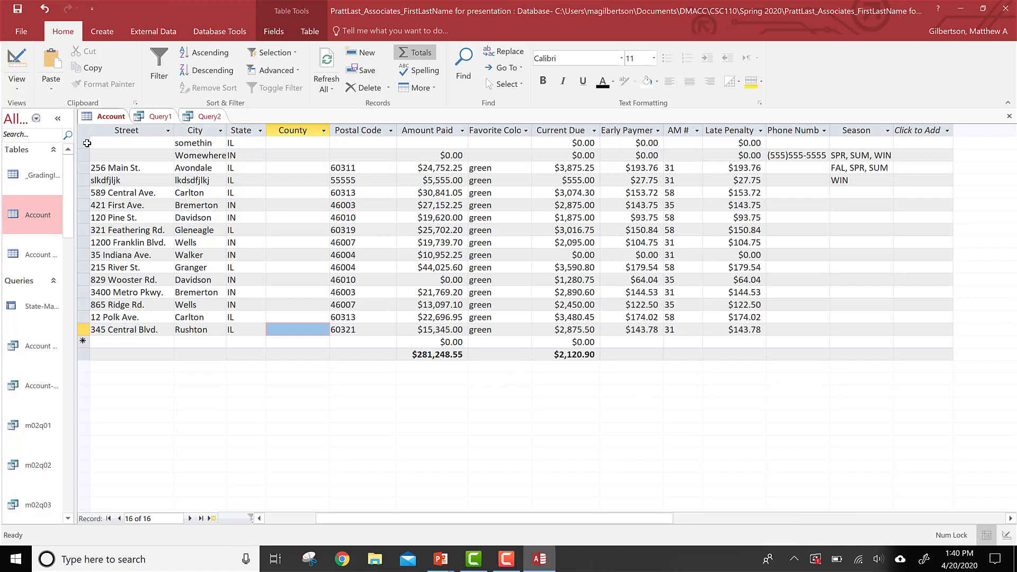
Create a new query in Design view and add the Account table to it.
{"action": "left_click", "coordinate": [104, 33]}
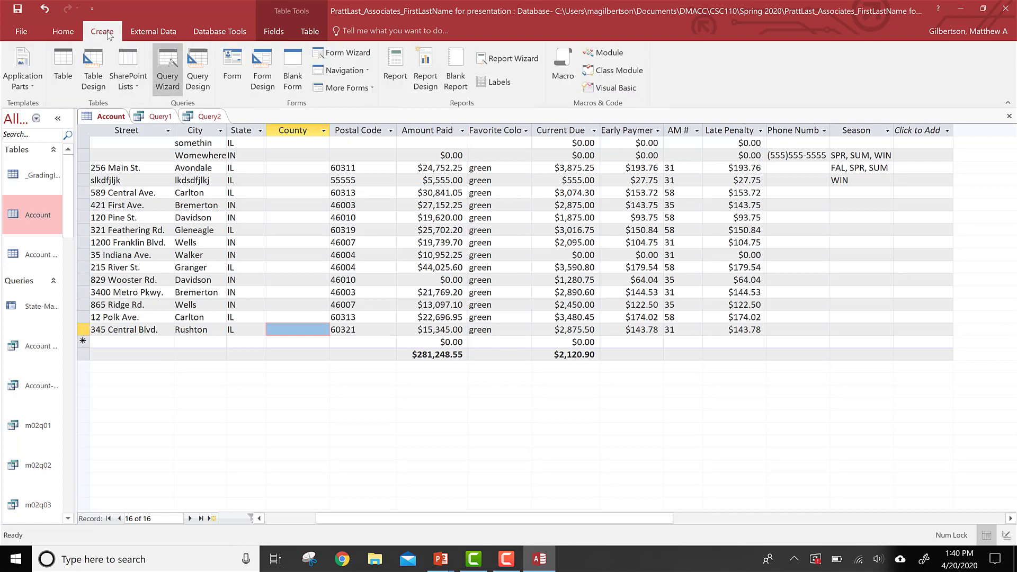
{"action": "left_click", "coordinate": [197, 61]}
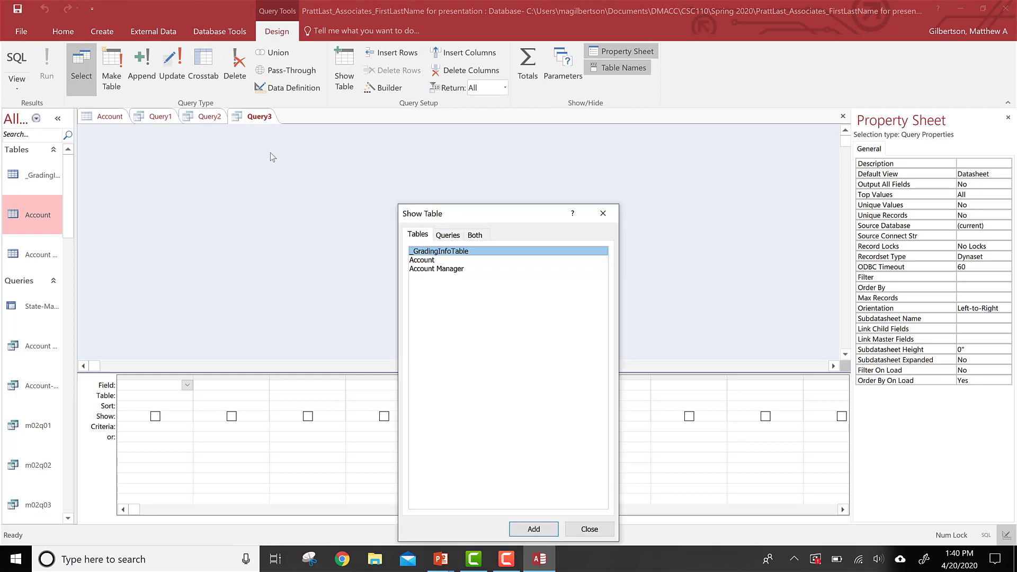
{"action": "double_click", "coordinate": [418, 260]}
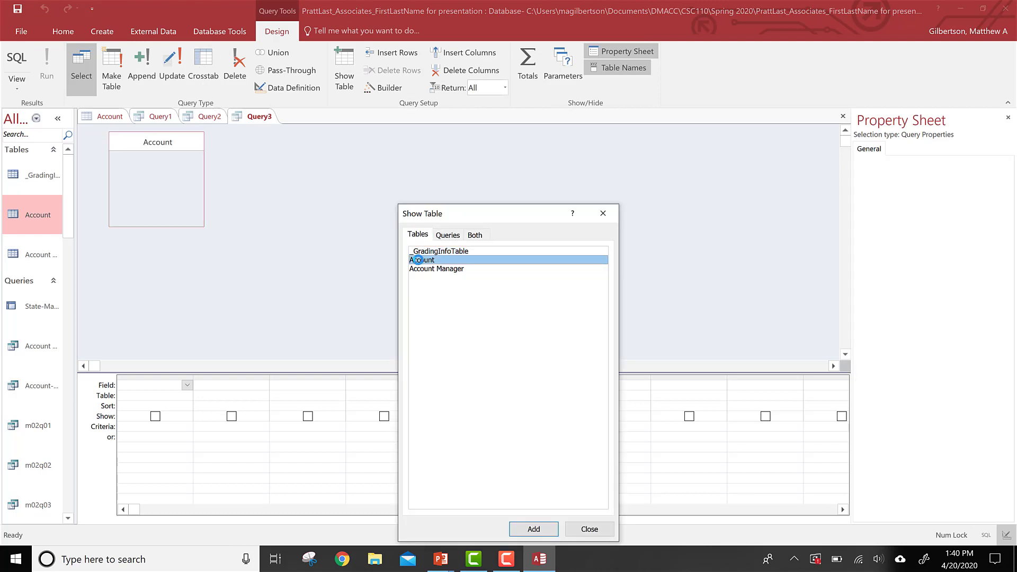
{"action": "left_click", "coordinate": [600, 536]}
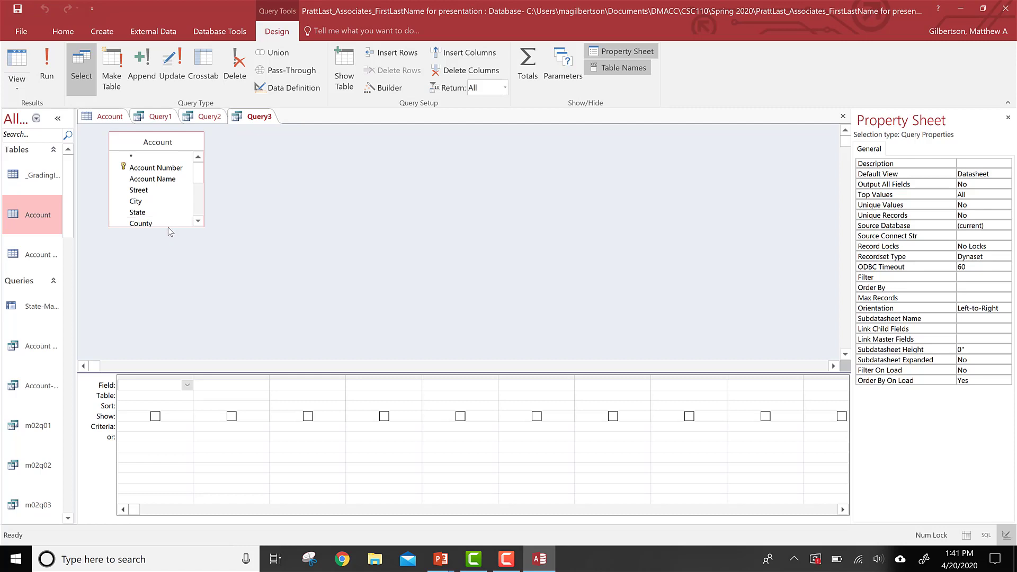
Look through the Account table's field list in the query design, down to the Season field and back.
{"action": "left_click", "coordinate": [168, 233]}
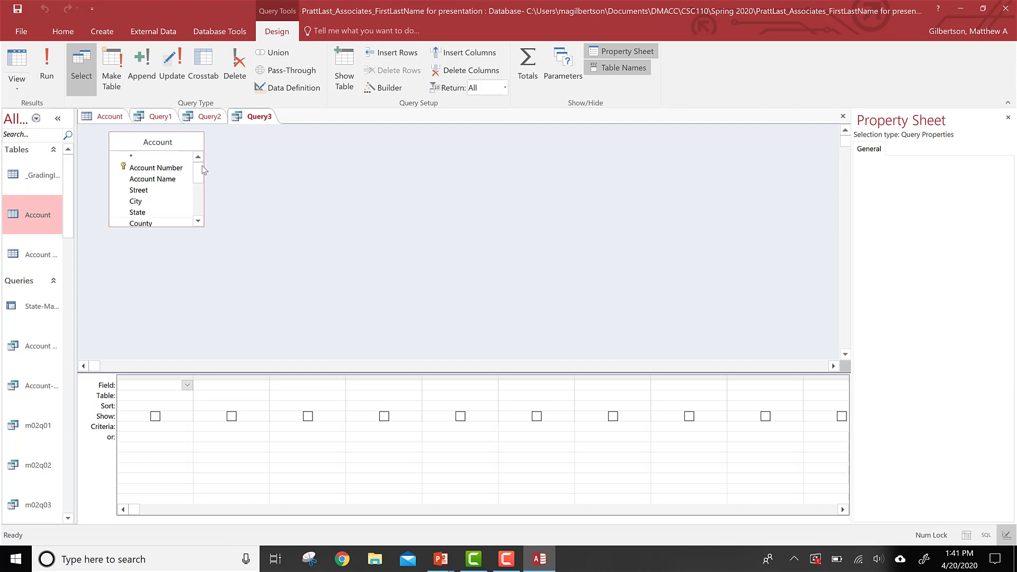
{"action": "left_click", "coordinate": [200, 202]}
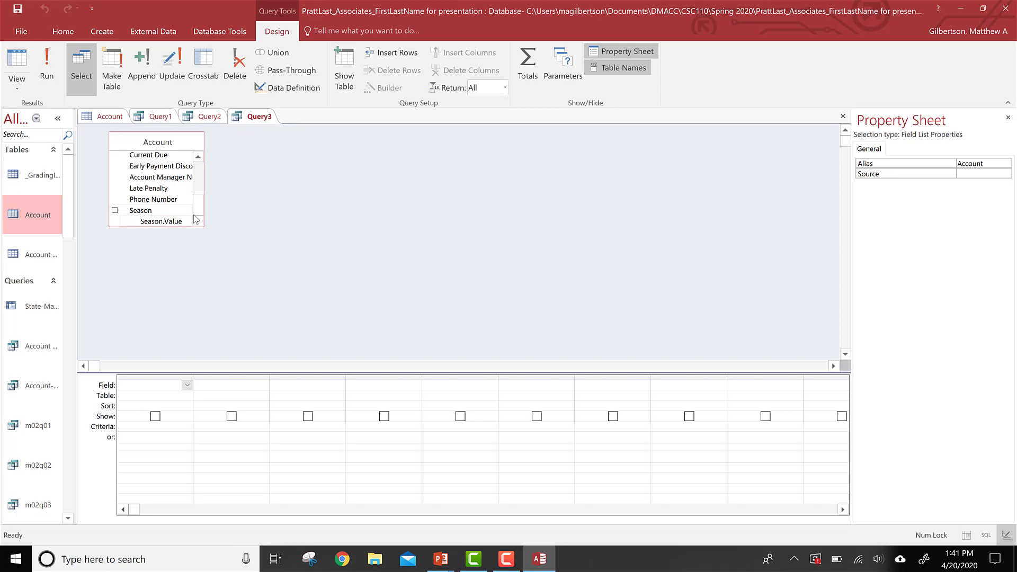
{"action": "left_click_drag", "start_coordinate": [198, 214], "coordinate": [196, 173]}
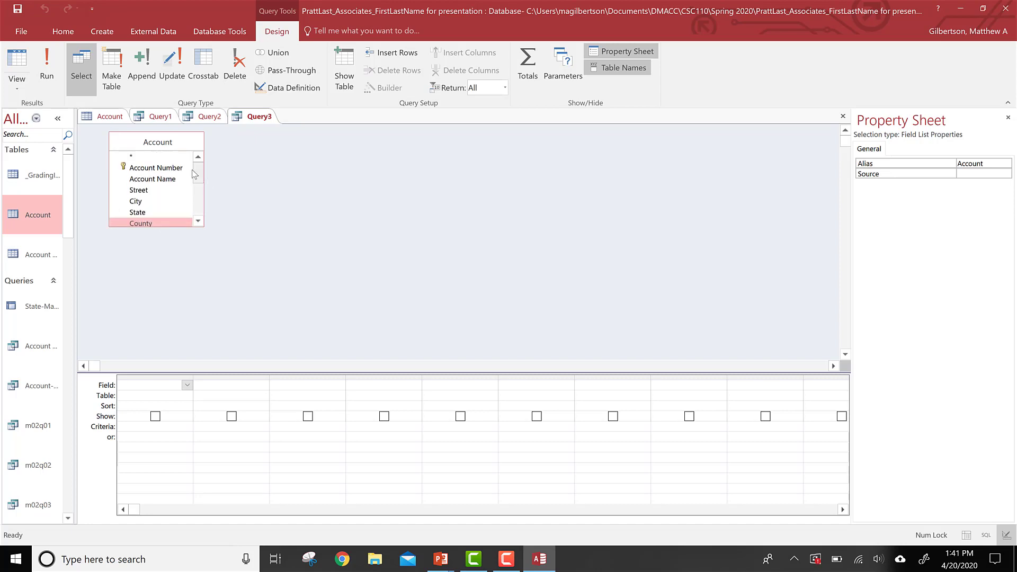
Add the Account Name and Season fields of the Account table to the query and run it.
{"action": "double_click", "coordinate": [153, 180]}
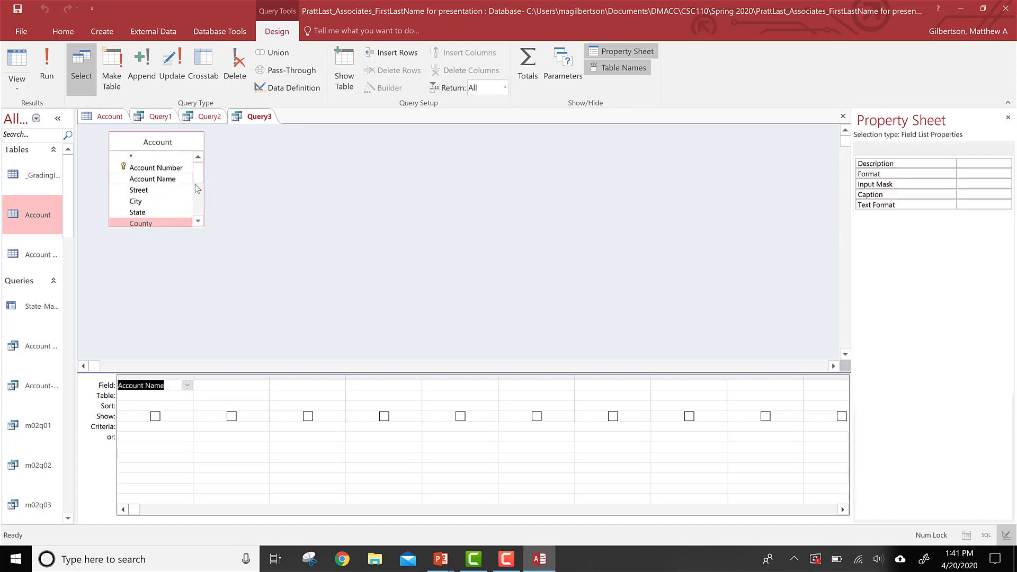
{"action": "left_click_drag", "start_coordinate": [197, 182], "coordinate": [198, 225]}
{"action": "left_click", "coordinate": [153, 212]}
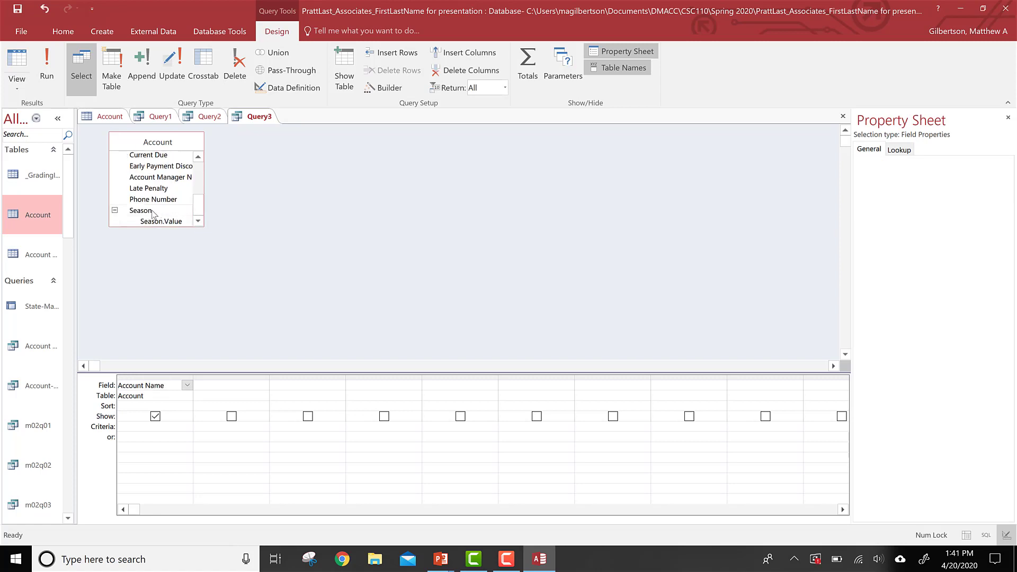
{"action": "double_click", "coordinate": [152, 213]}
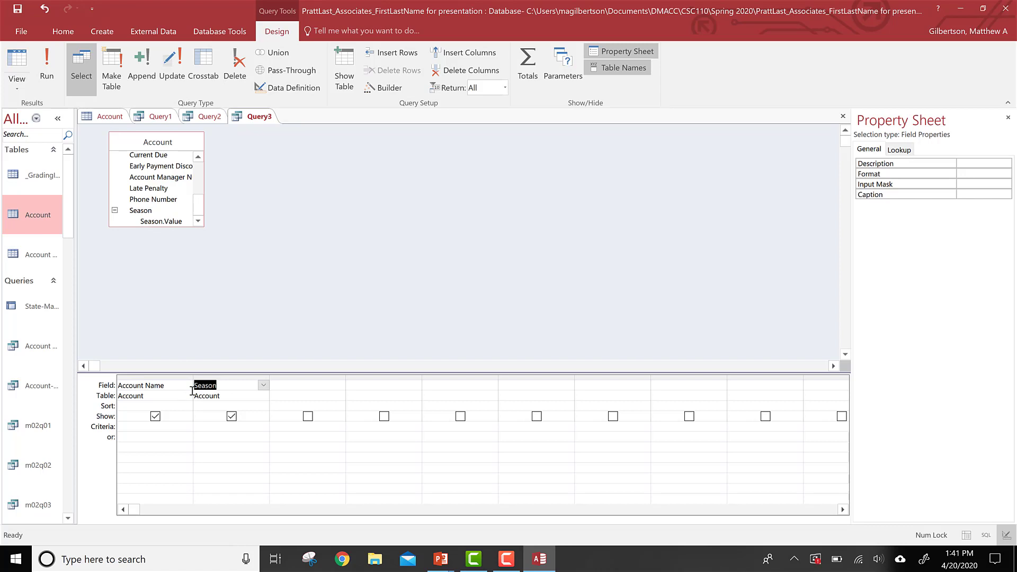
{"action": "left_click", "coordinate": [51, 61]}
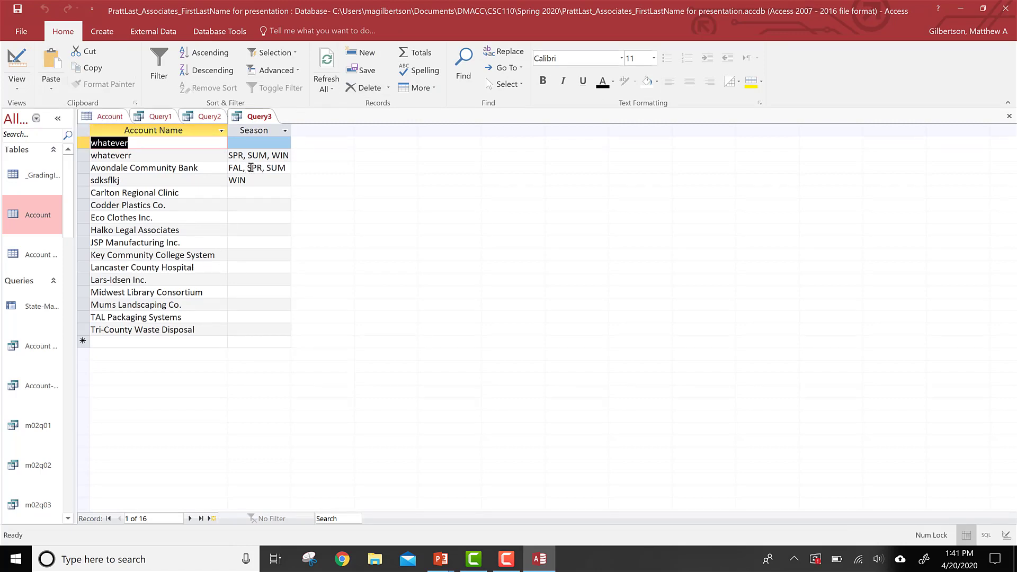
Return to Design view, set the Season criteria to Is Not Null, and run the query.
{"action": "left_click", "coordinate": [16, 60]}
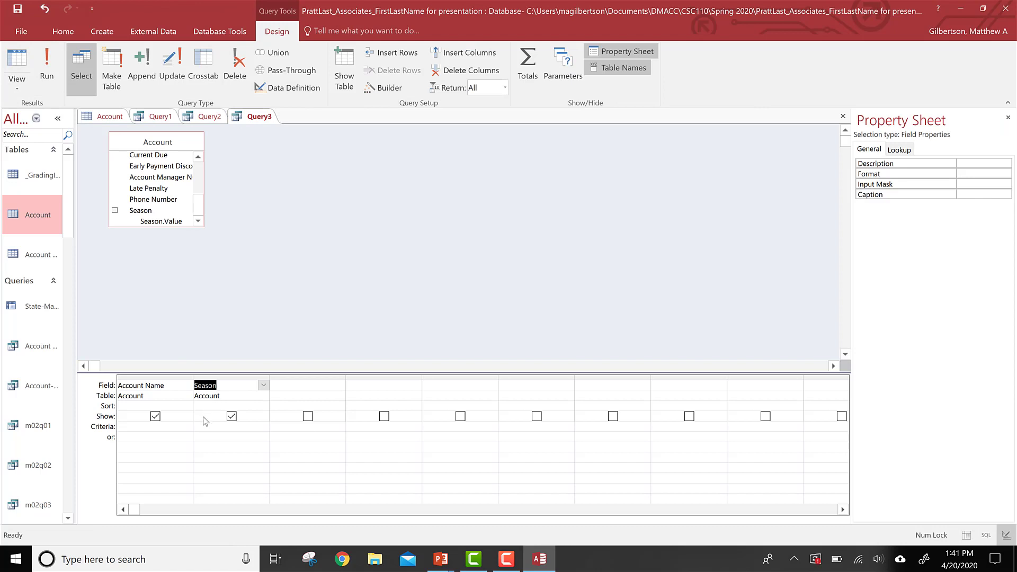
{"action": "left_click", "coordinate": [205, 426]}
{"action": "type", "text": "is not nuu"}
{"action": "key", "text": "BackSpace"}
{"action": "key", "text": "BackSpace"}
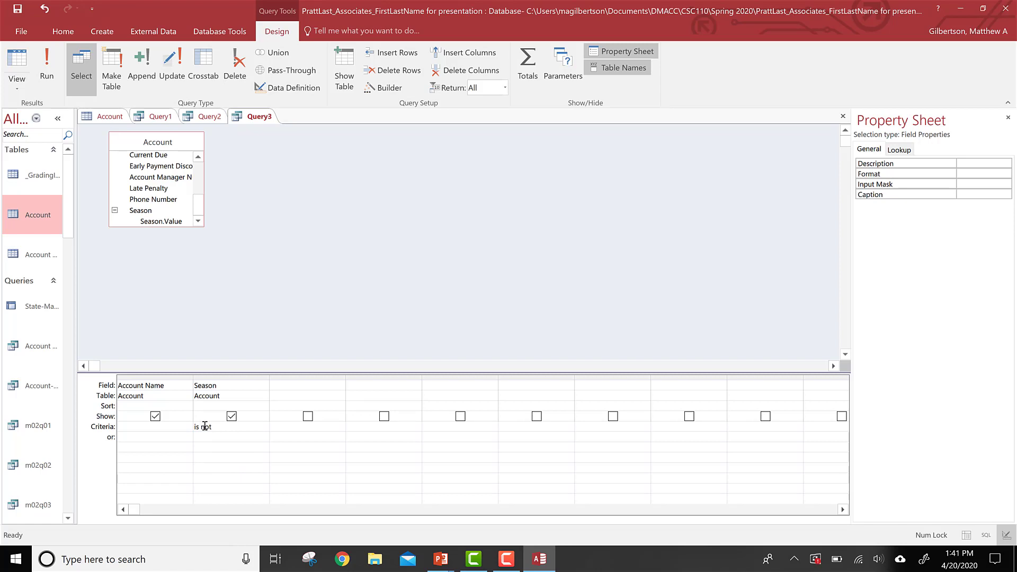
{"action": "type", "text": "Null"}
{"action": "left_click", "coordinate": [36, 79]}
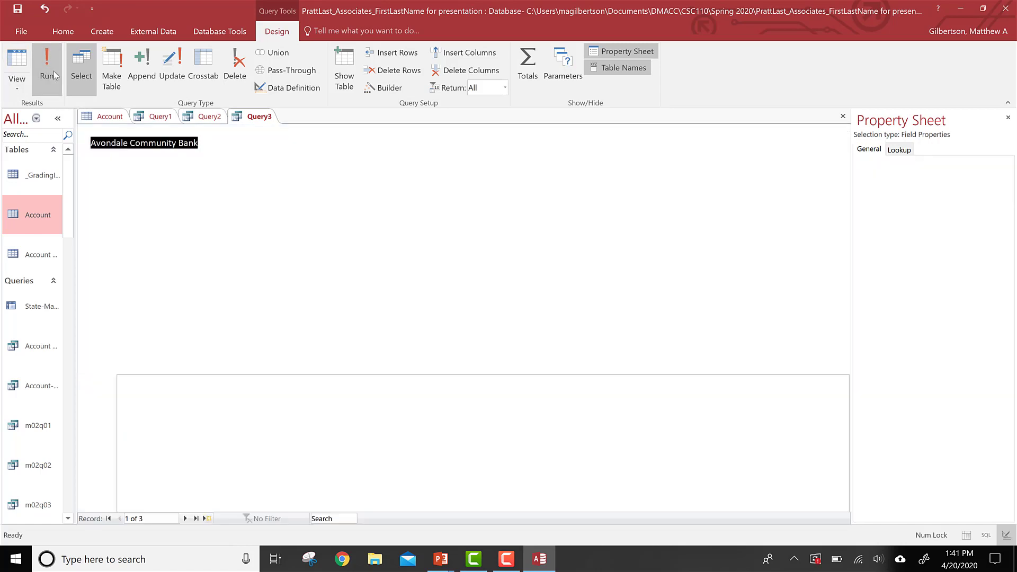
Try the criterion Not "" for the Season field, run the query, and return to Design view.
{"action": "left_click", "coordinate": [17, 61]}
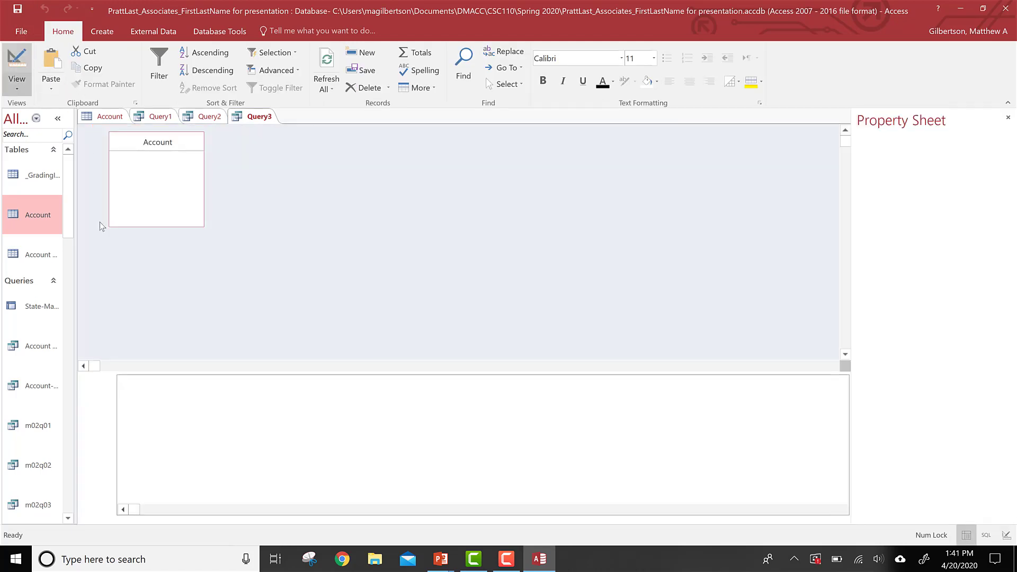
{"action": "left_click_drag", "start_coordinate": [232, 427], "coordinate": [174, 417]}
{"action": "type", "text": "not"}
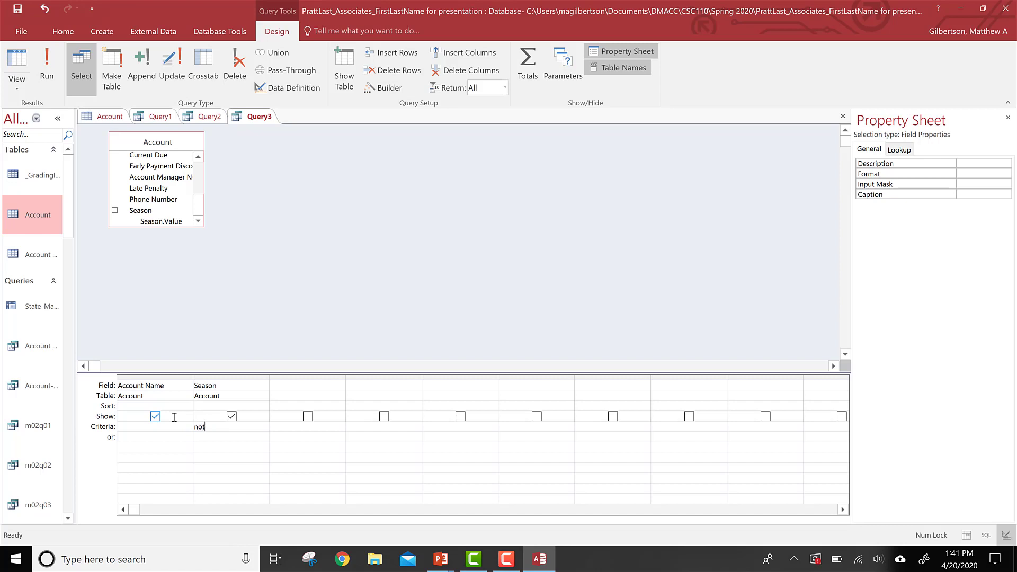
{"action": "type", "text": " \"\""}
{"action": "left_click", "coordinate": [52, 71]}
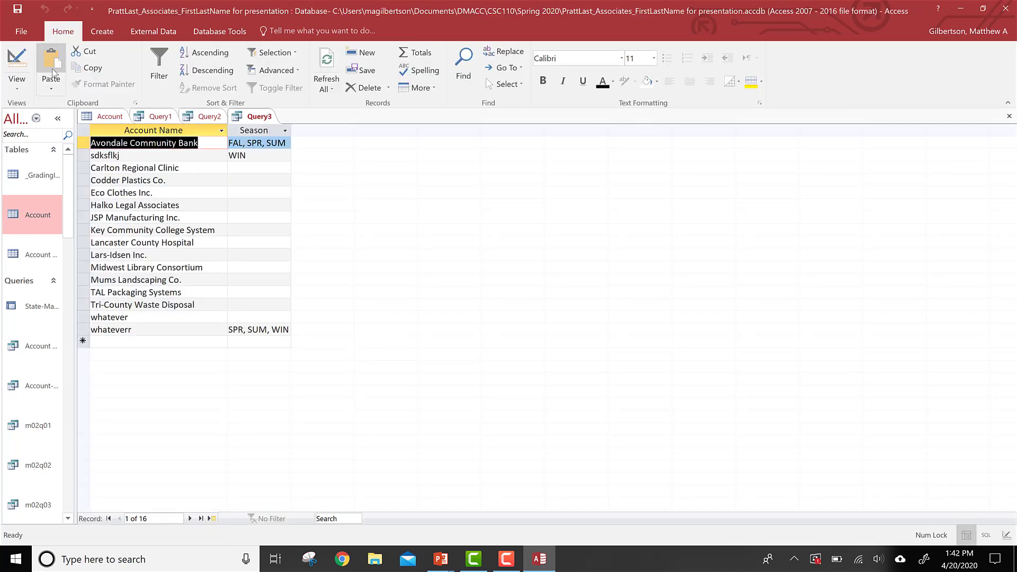
{"action": "left_click", "coordinate": [17, 63]}
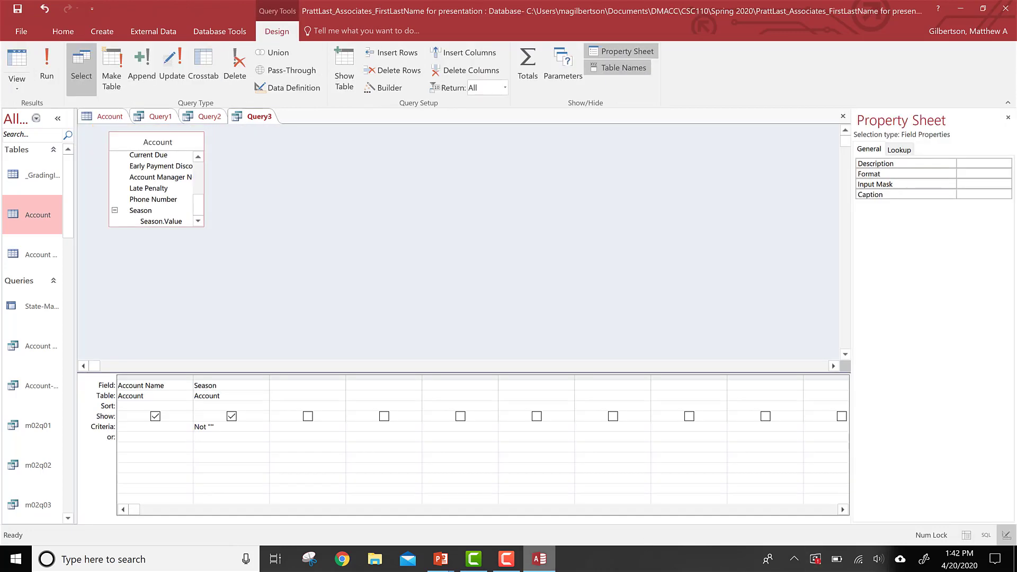
{"action": "key", "text": "alt+Tab"}
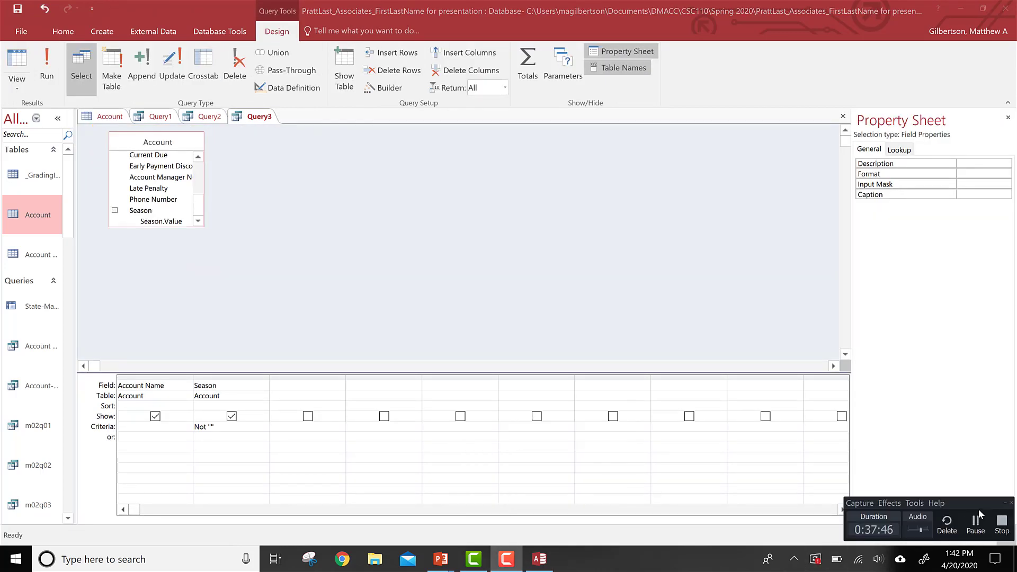
{"action": "left_click", "coordinate": [976, 521]}
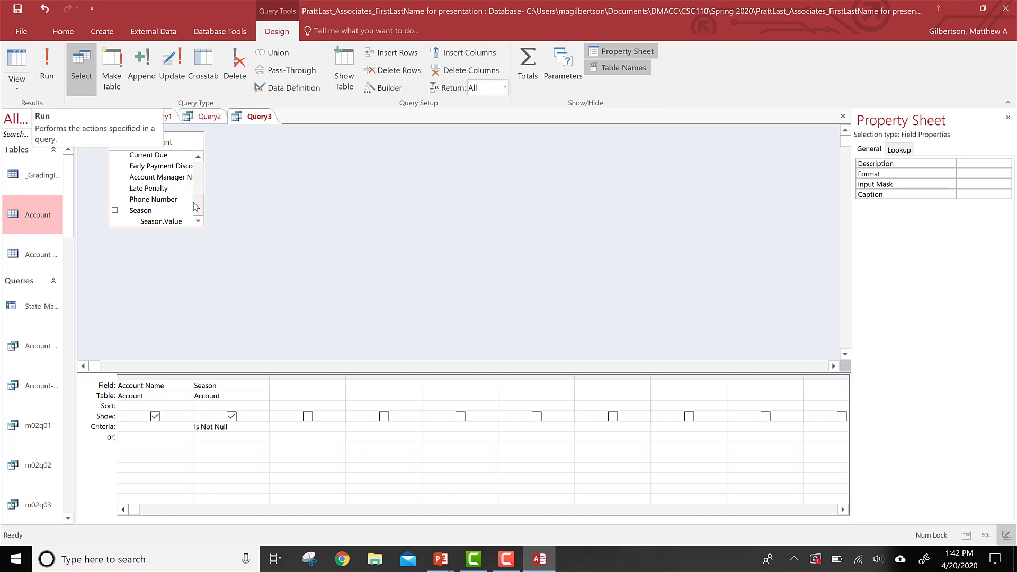
View the query results with the Is Not Null criterion on Season, and return to Design view.
{"action": "left_click", "coordinate": [48, 59]}
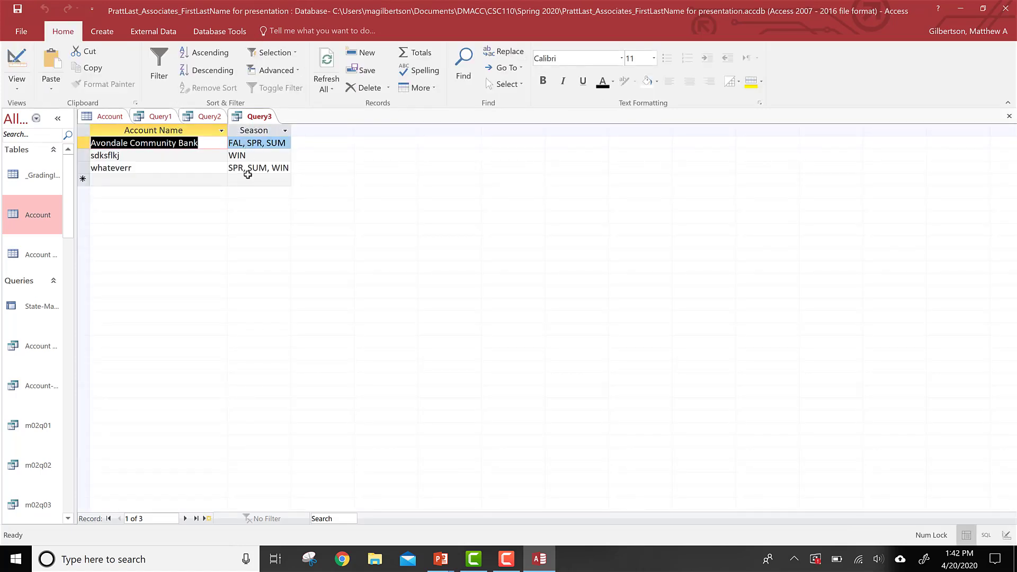
{"action": "left_click", "coordinate": [29, 66]}
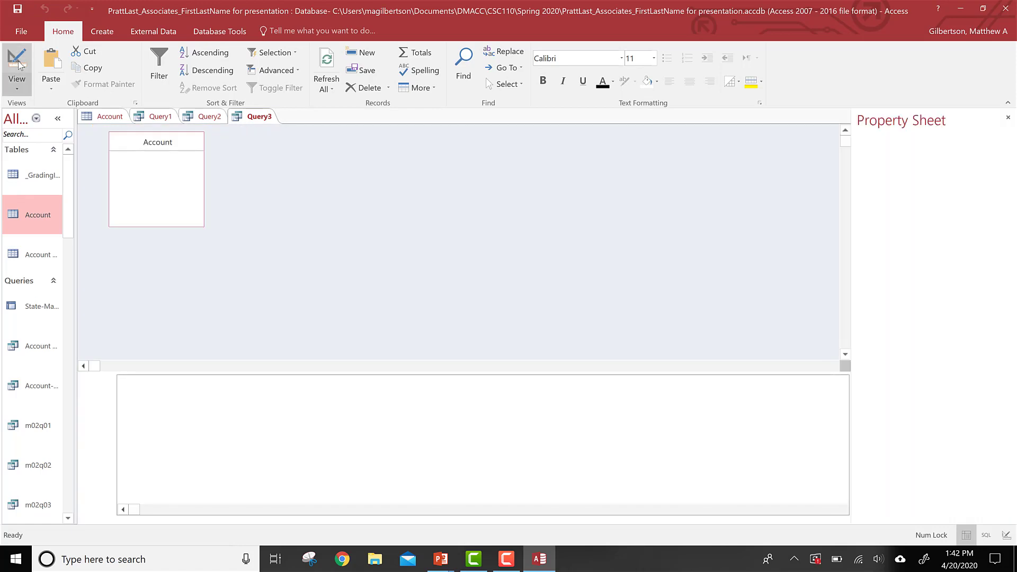
{"action": "mouse_move", "coordinate": [497, 561]}
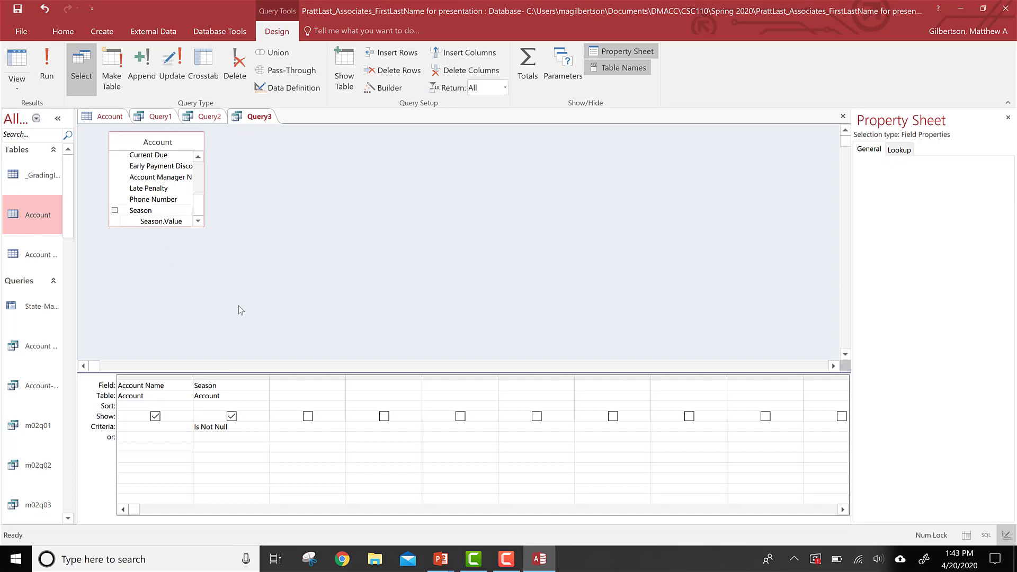
Add the Season.Value field to the query and move the Is Not Null criterion from Season to it.
{"action": "left_click", "coordinate": [160, 221]}
{"action": "left_click_drag", "start_coordinate": [172, 221], "coordinate": [189, 422]}
{"action": "key", "text": "ctrl+c"}
{"action": "key", "text": "Delete"}
{"action": "left_click", "coordinate": [277, 426]}
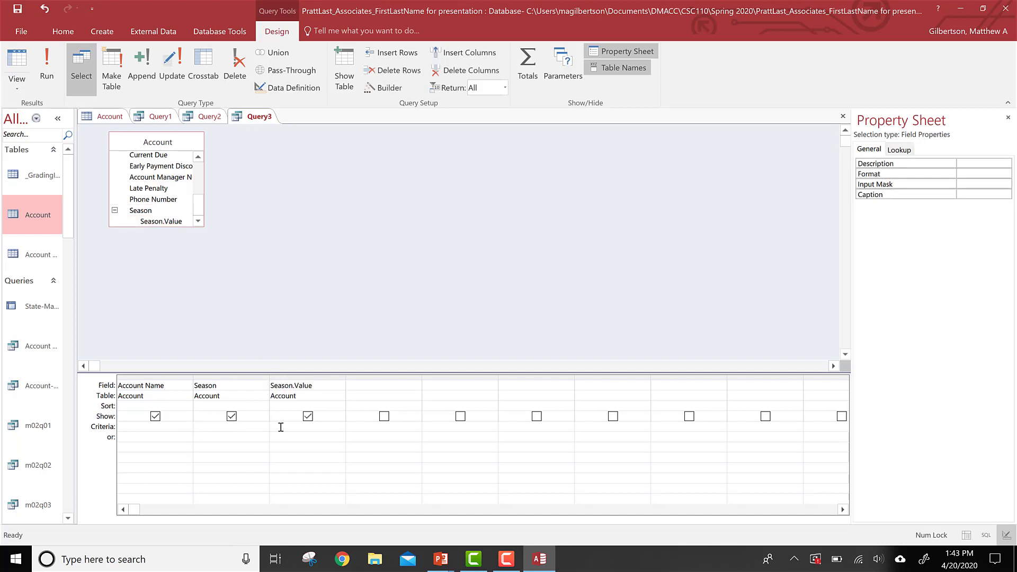
{"action": "key", "text": "ctrl+v"}
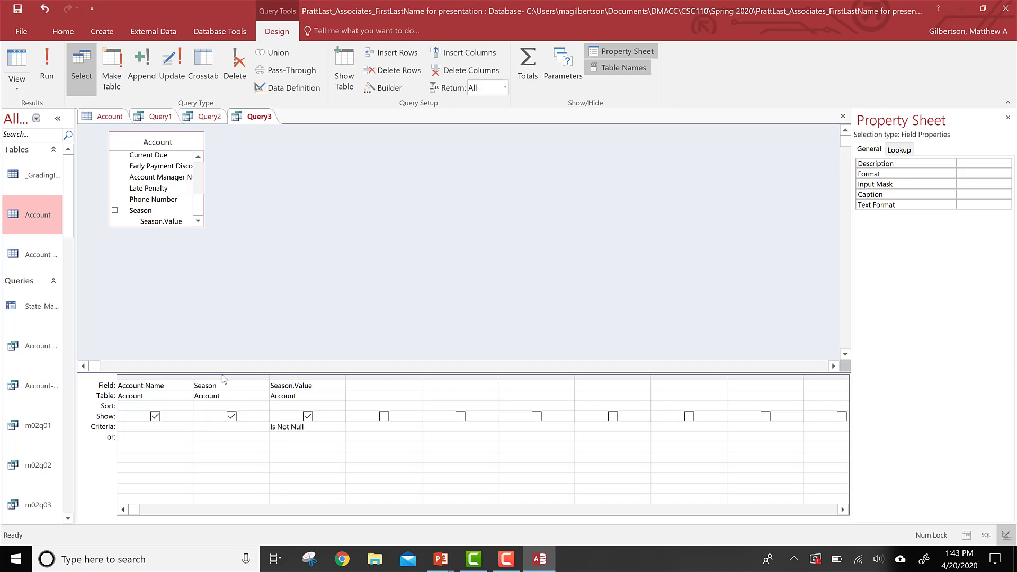
Delete the Season column from the query design grid, keeping the Season.Value column.
{"action": "left_click", "coordinate": [223, 378]}
{"action": "right_click", "coordinate": [218, 377]}
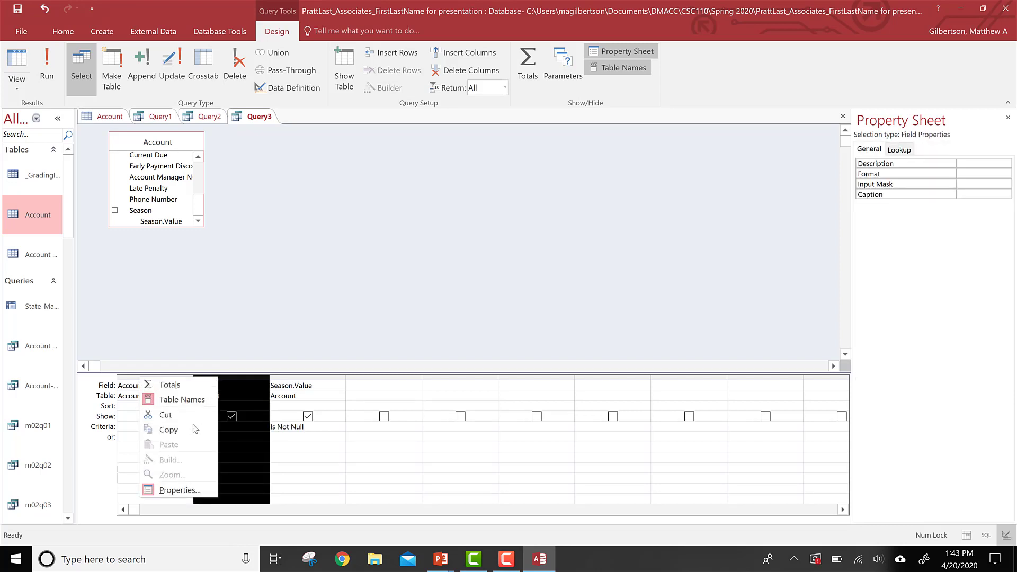
{"action": "left_click", "coordinate": [245, 382]}
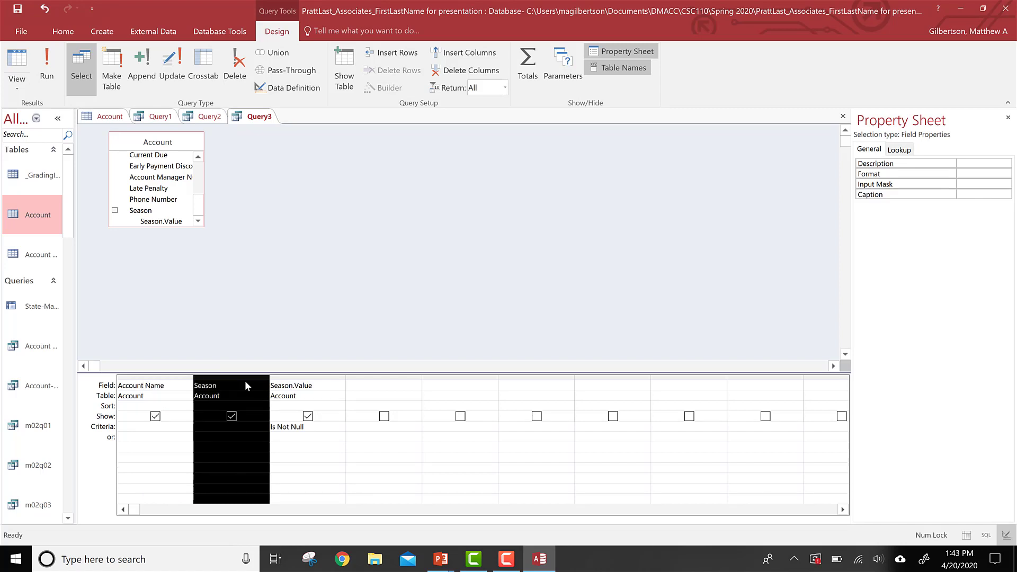
{"action": "key", "text": "Delete"}
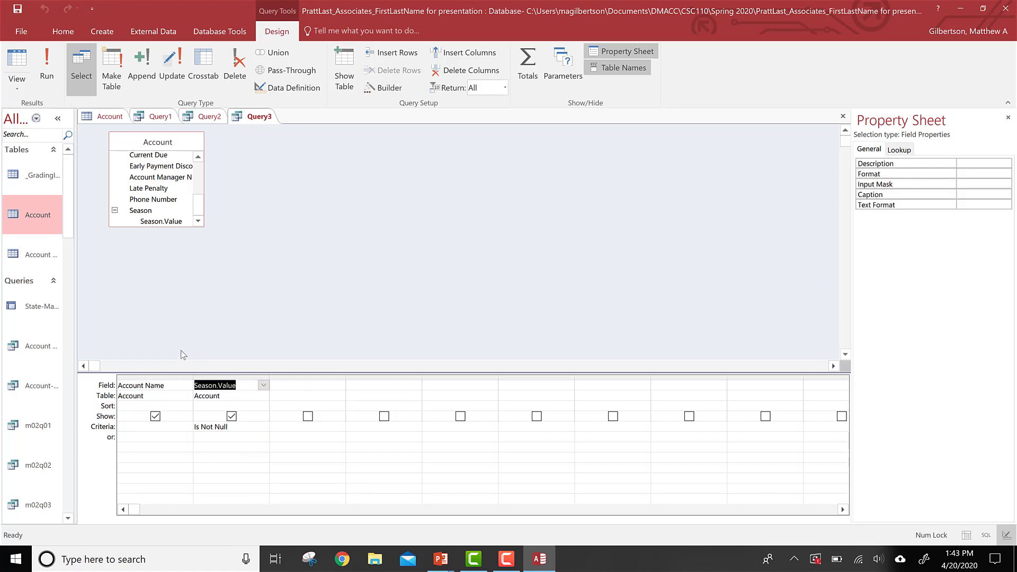
Run the query with Season.Value and select the Avondale Community Bank rows in the results.
{"action": "left_click", "coordinate": [44, 66]}
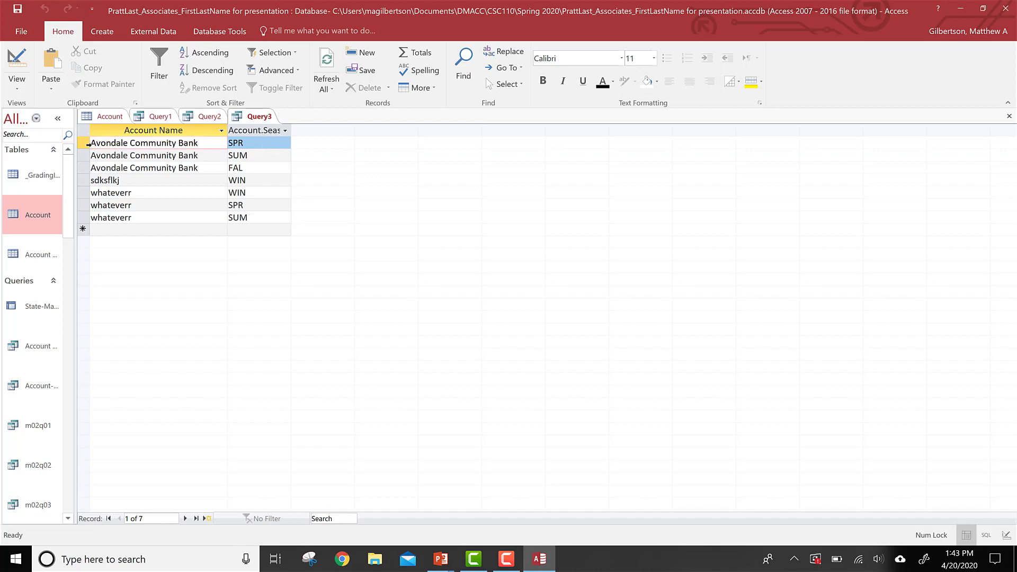
{"action": "left_click_drag", "start_coordinate": [83, 143], "coordinate": [82, 168]}
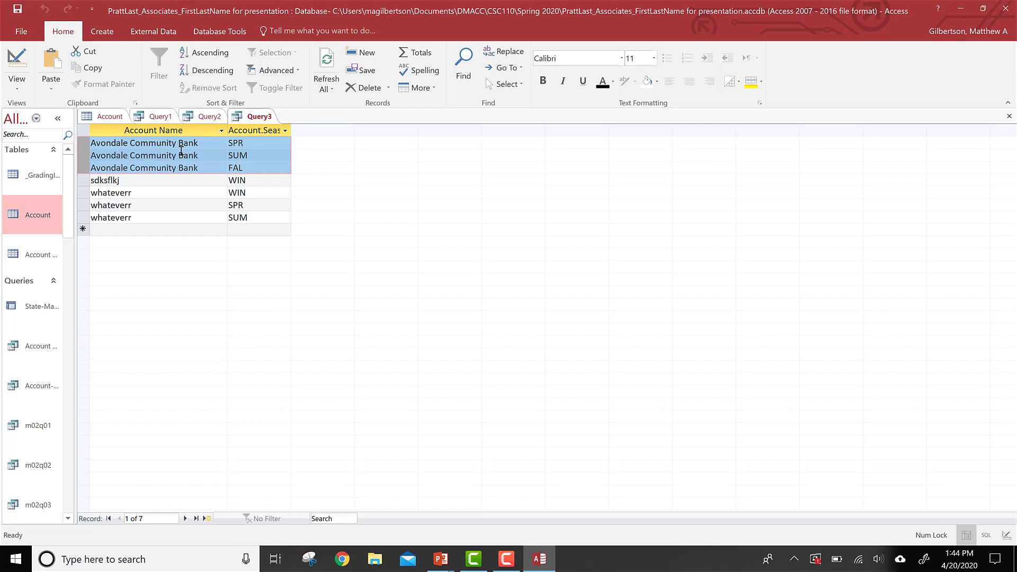
Switch to the PowerPoint slide show and advance to the slide Referential Integrity (1 of 2).
{"action": "key", "text": "alt+Tab"}
{"action": "key", "text": "Tab"}
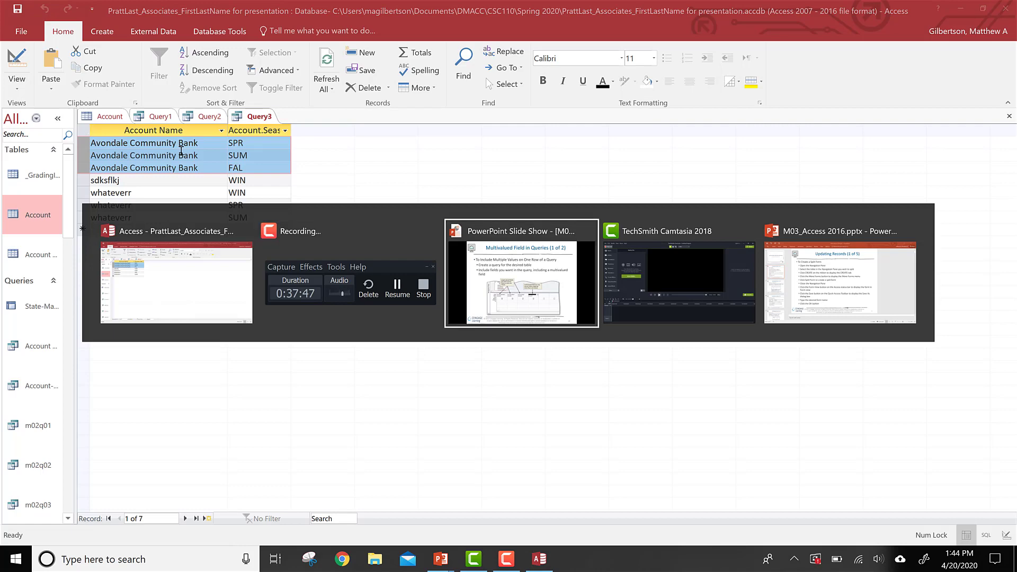
{"action": "key", "text": "Right"}
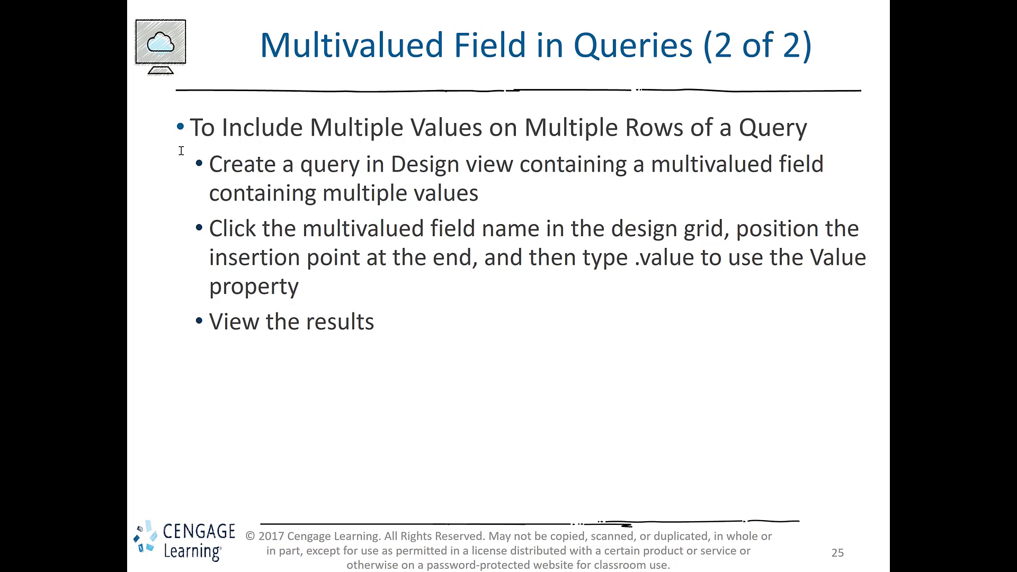
{"action": "key", "text": "Right"}
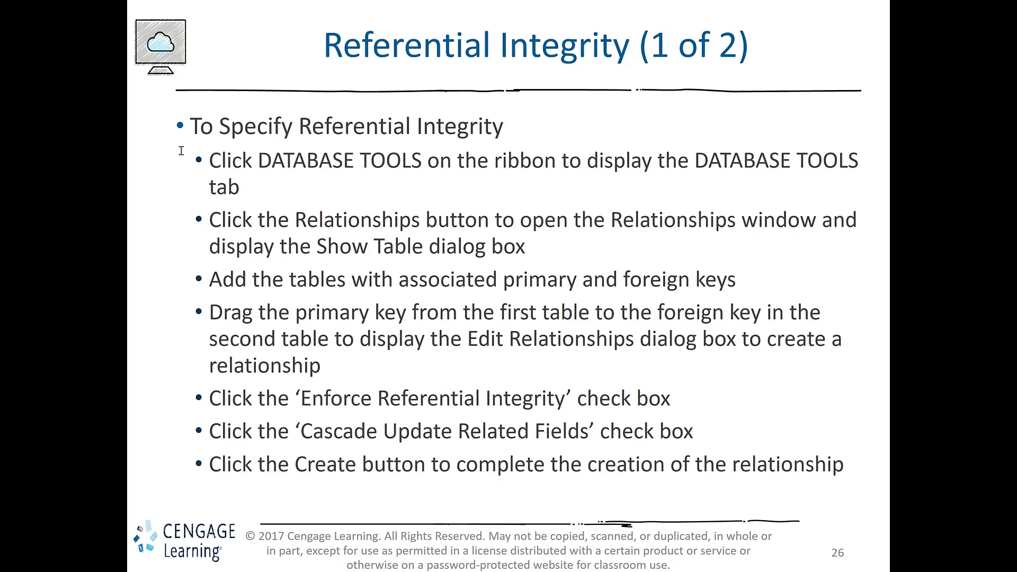
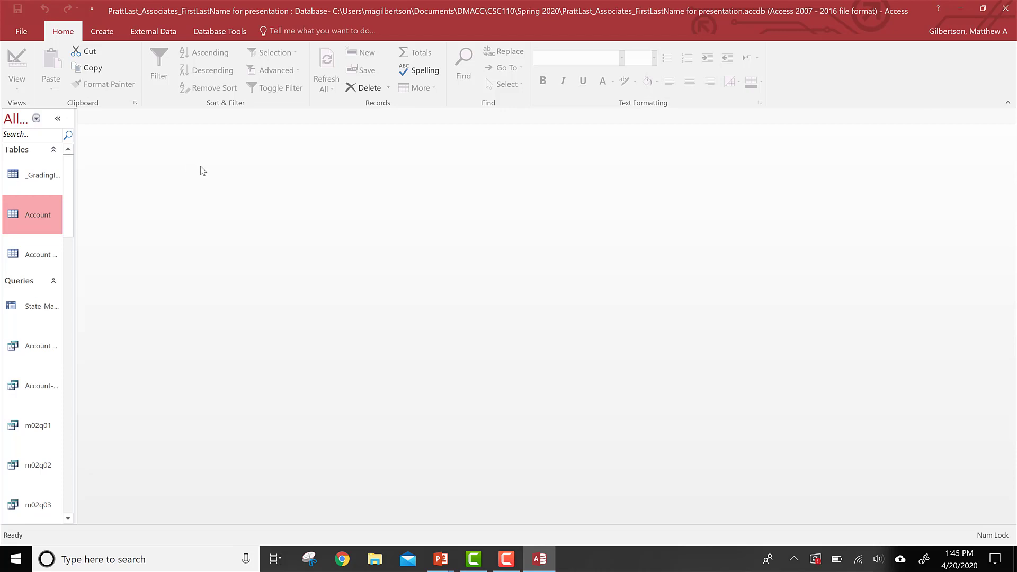
Open the database's Relationships window in Access and enlarge the Account field list until all its fields fit.
{"action": "left_click", "coordinate": [208, 37]}
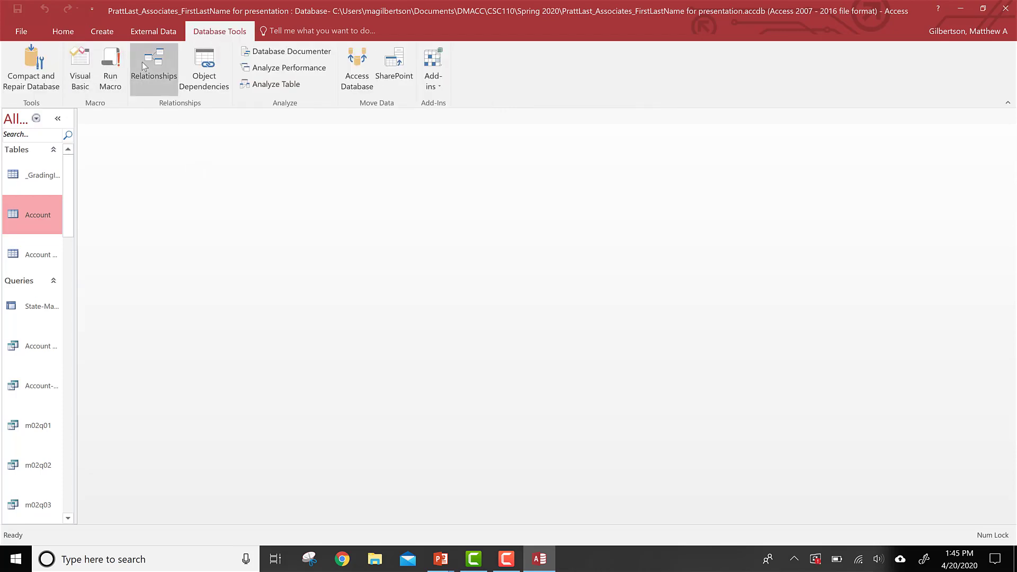
{"action": "left_click", "coordinate": [154, 78]}
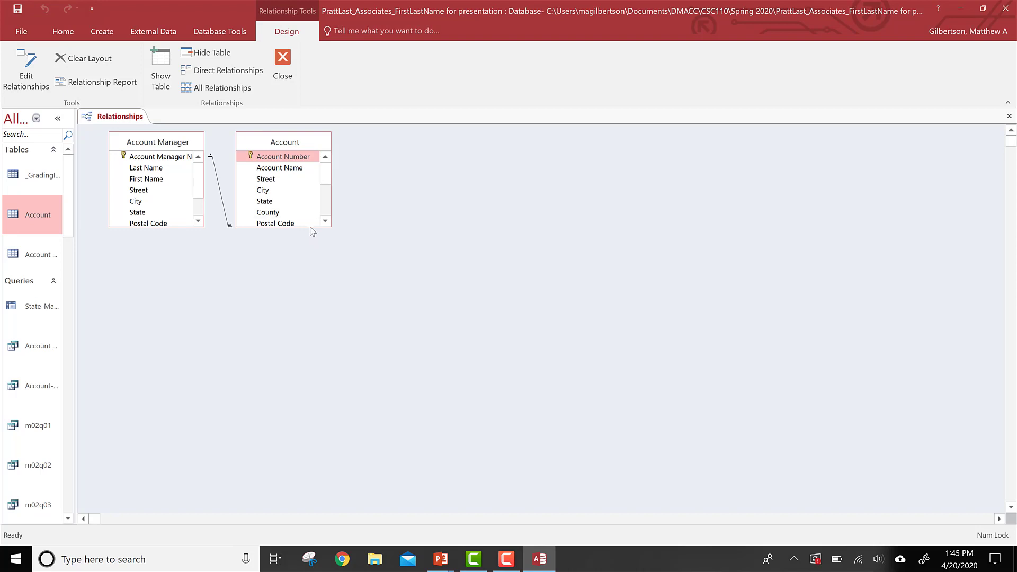
{"action": "left_click_drag", "start_coordinate": [330, 227], "coordinate": [411, 347]}
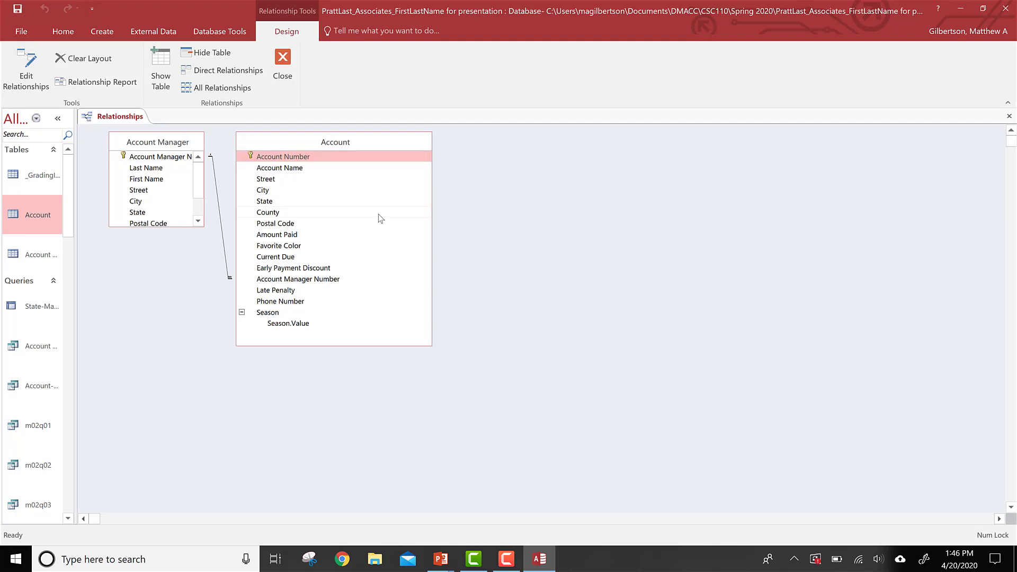
Review the referential integrity and cascade options of the relationship between Account Manager and Account, and accept the dialog.
{"action": "mouse_move", "coordinate": [313, 272]}
{"action": "double_click", "coordinate": [217, 200]}
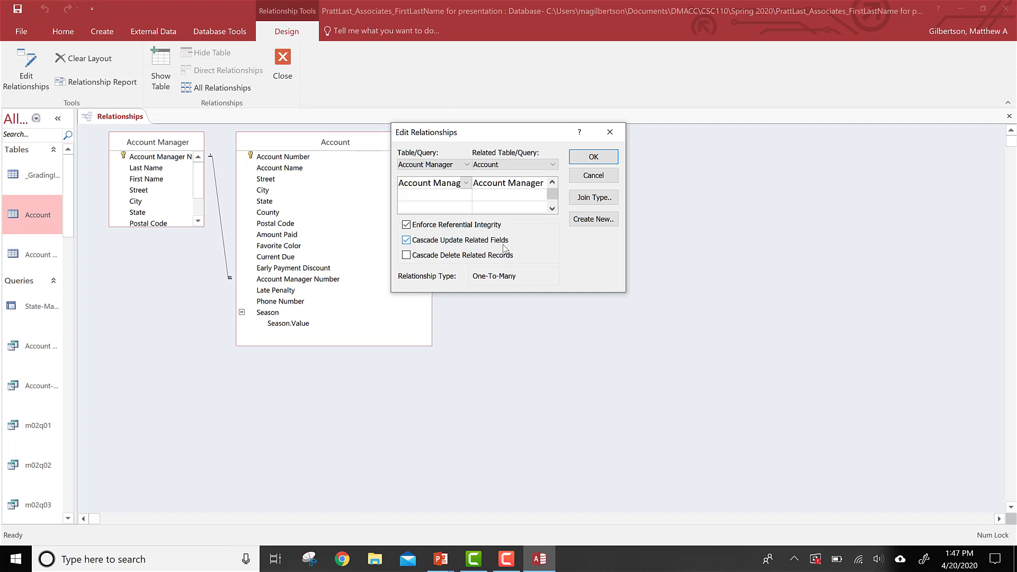
{"action": "left_click", "coordinate": [609, 157]}
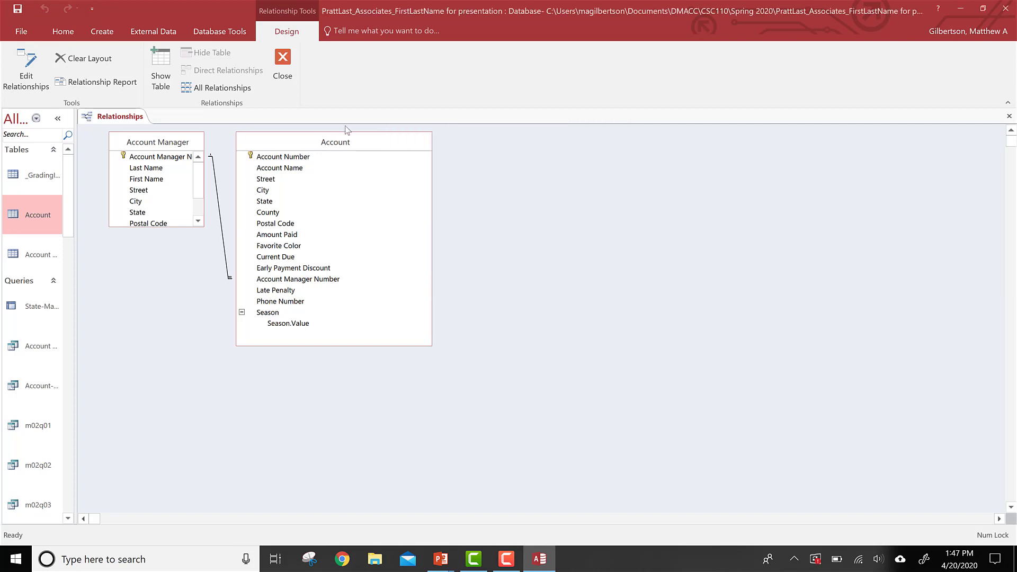
Open the Account Manager table, try to delete the last account manager's record, and dismiss the message.
{"action": "double_click", "coordinate": [21, 253]}
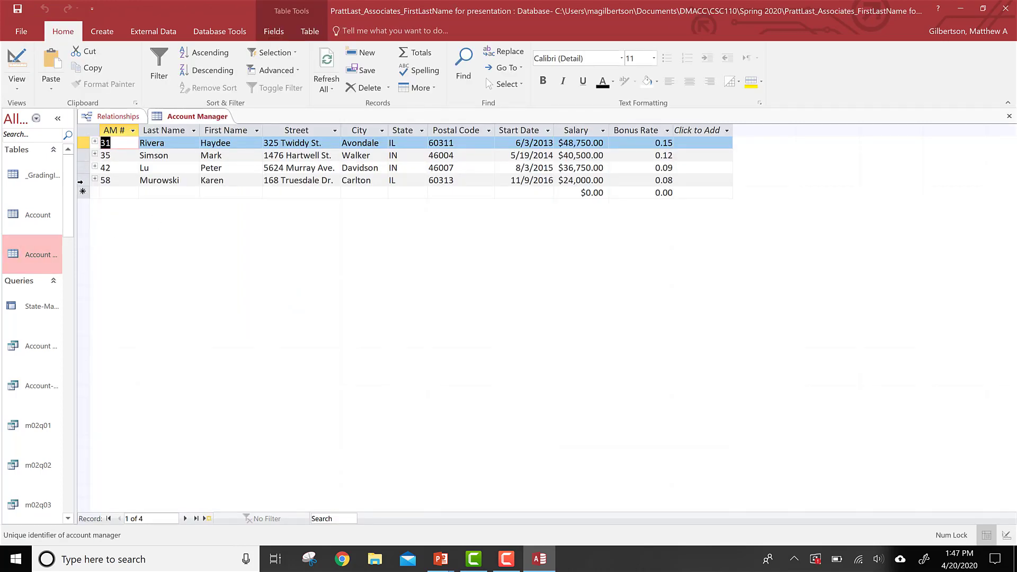
{"action": "left_click", "coordinate": [81, 181]}
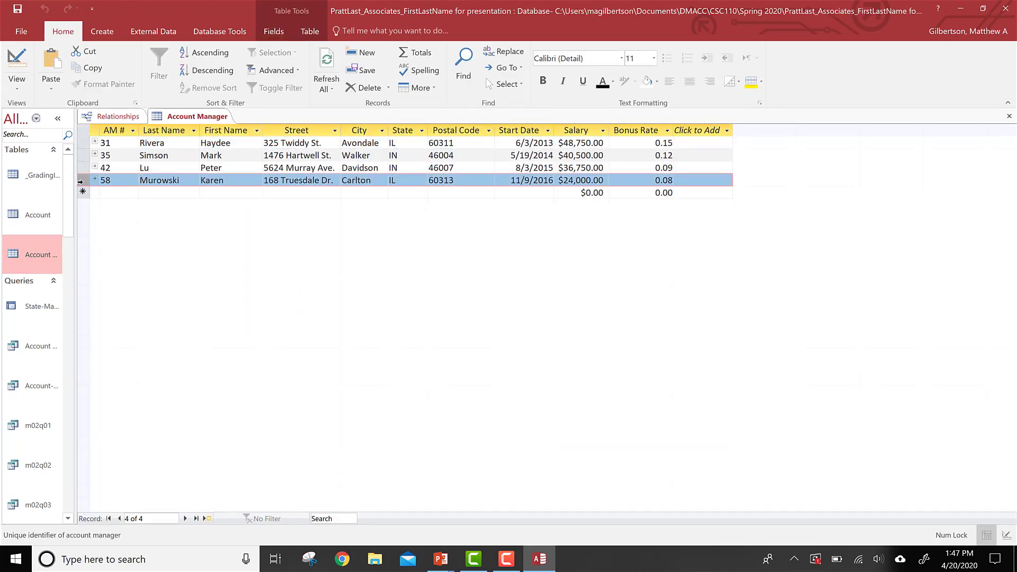
{"action": "key", "text": "Delete"}
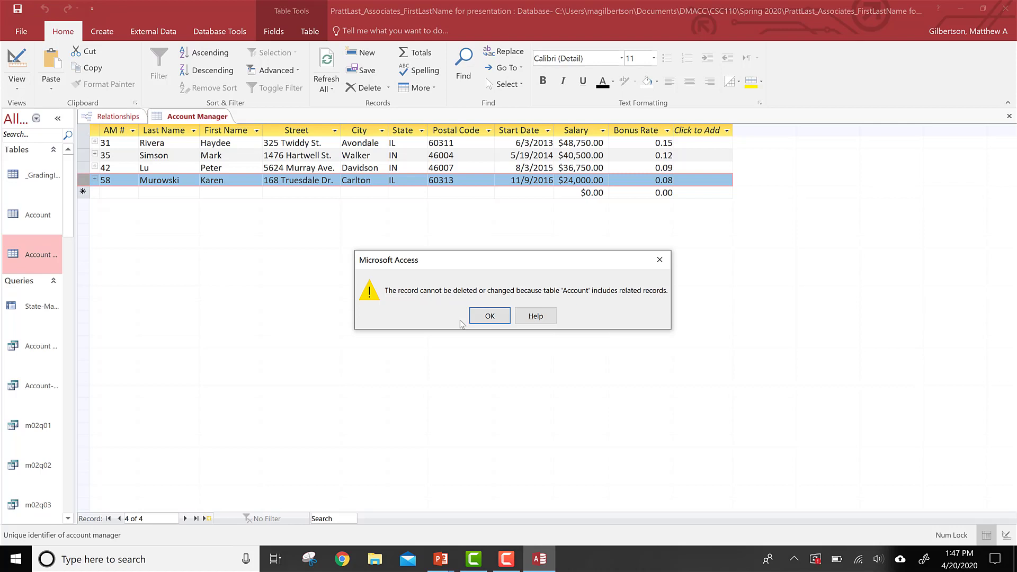
{"action": "left_click", "coordinate": [497, 316]}
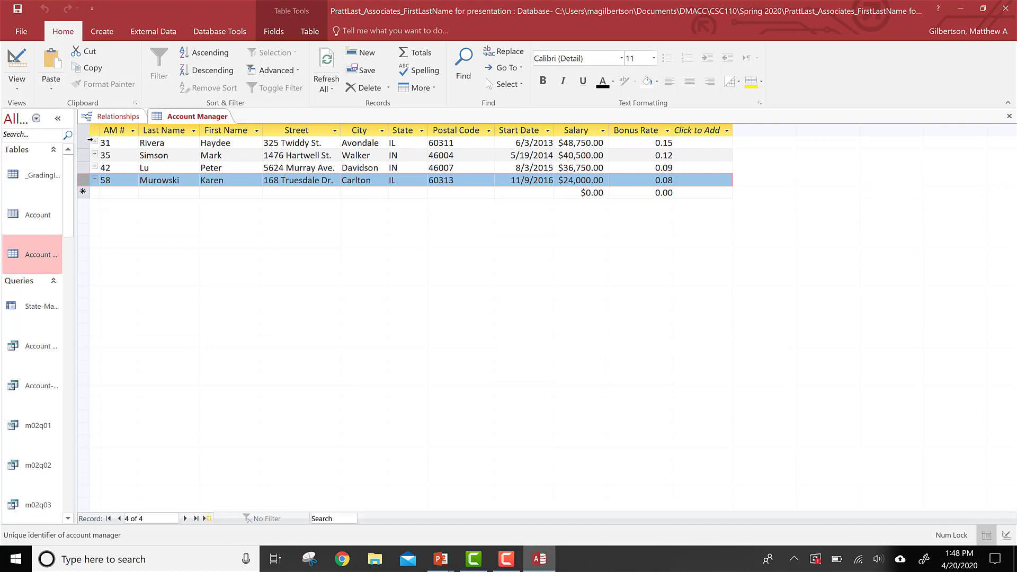
Expand the subdatasheets of the first three account managers to show their related accounts.
{"action": "left_click", "coordinate": [95, 142]}
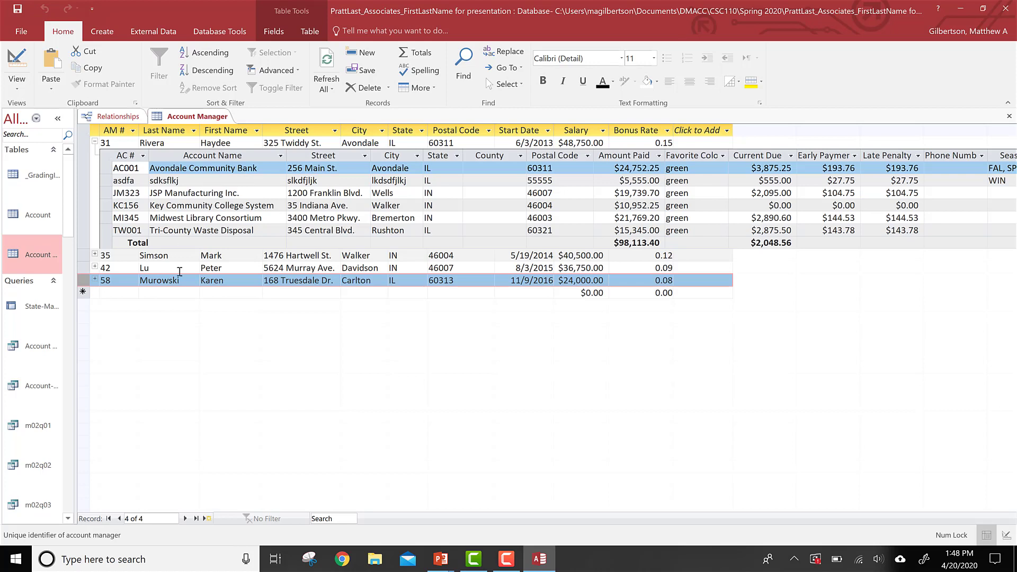
{"action": "left_click", "coordinate": [94, 255]}
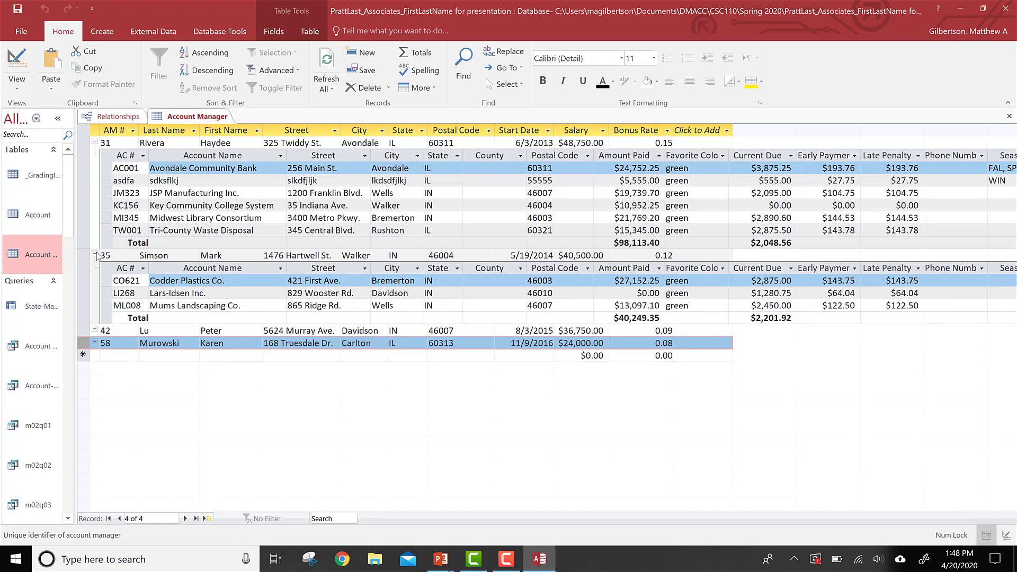
{"action": "left_click", "coordinate": [95, 329]}
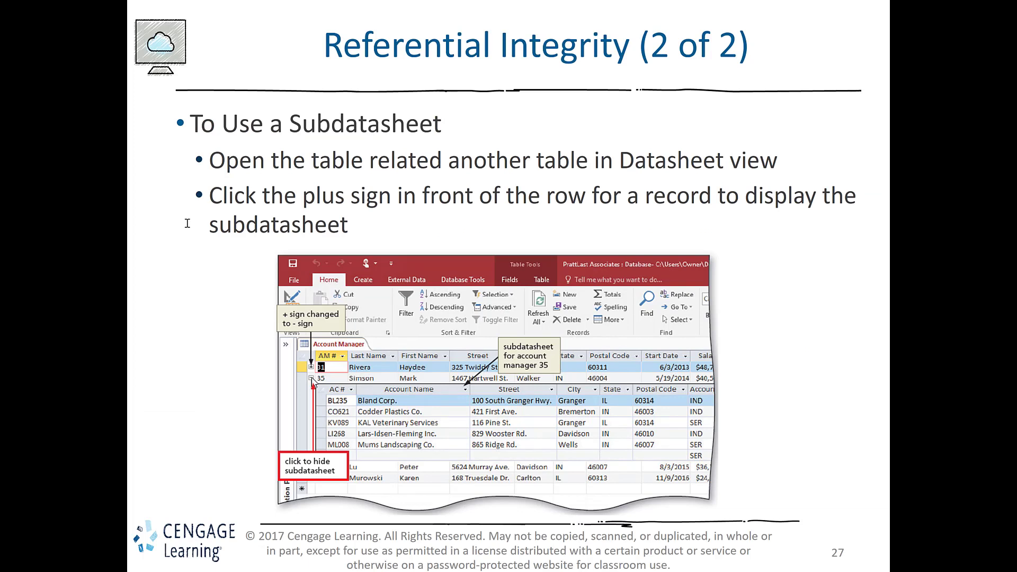
Advance the PowerPoint slide show past the slide Referential Integrity (2 of 2) to the end of the show.
{"action": "key", "text": "Right"}
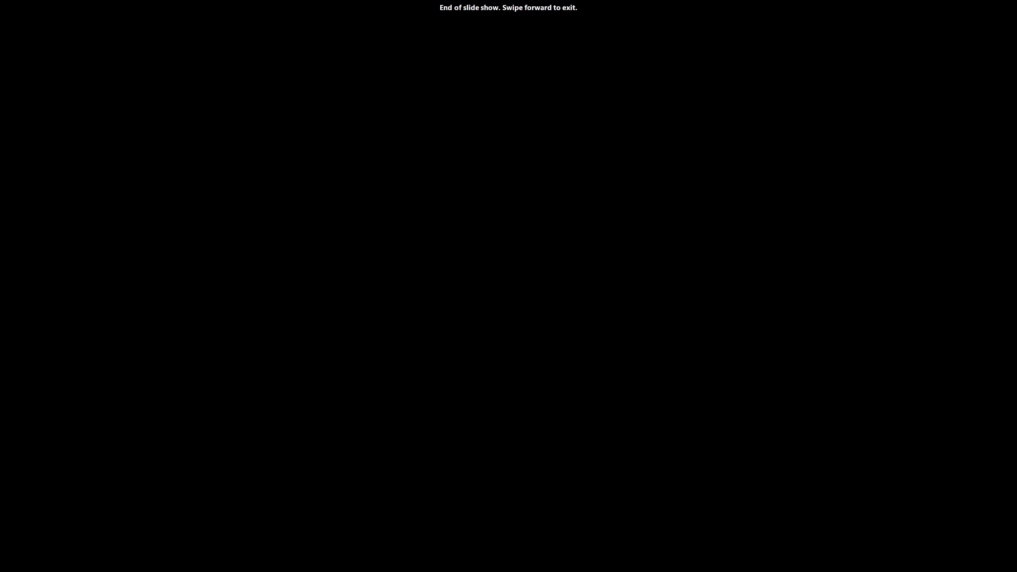
{"action": "key", "text": "alt+Tab"}
{"action": "key", "text": "alt+Tab"}
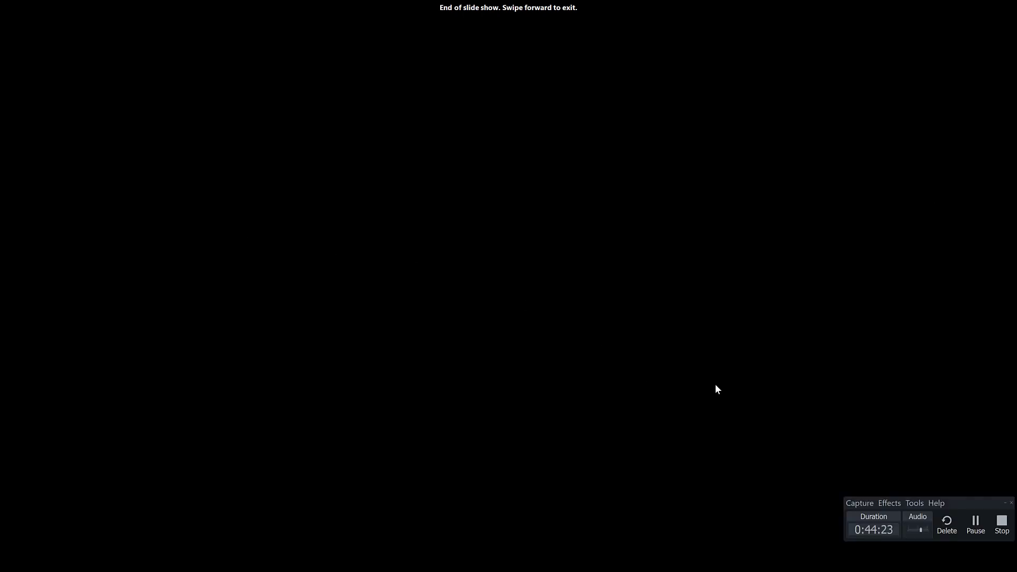